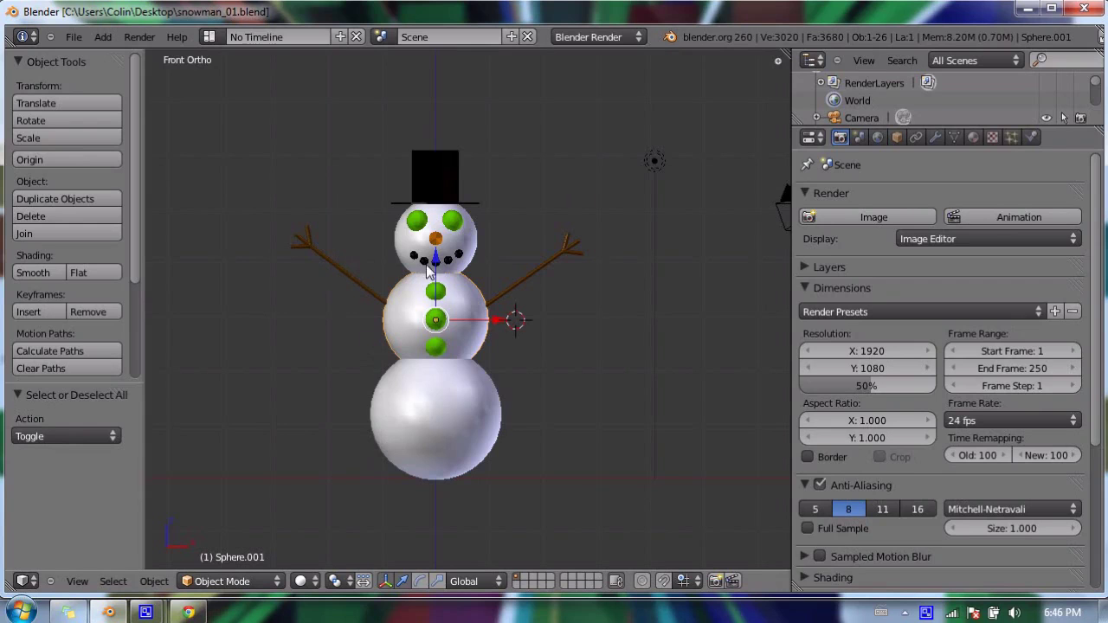
# Step: Inspect the snowman from the front and side, selecting the head sphere and one stick arm as individual objects
pyautogui.scroll(3, 422, 260)
pyautogui.scroll(3, 333, 240)
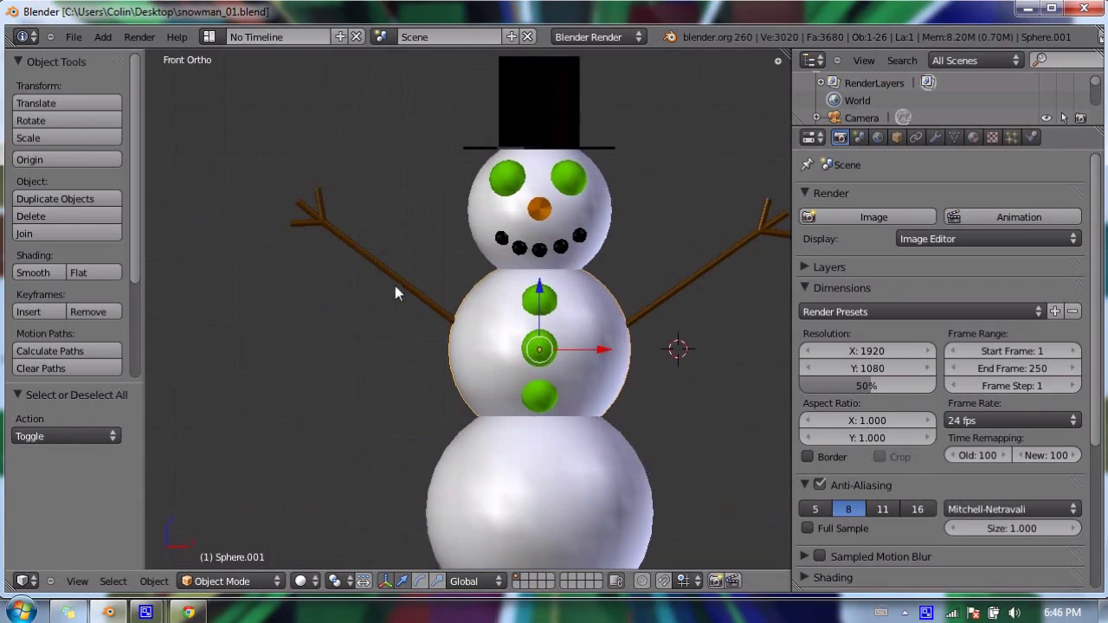
pyautogui.scroll(-3, 535, 158)
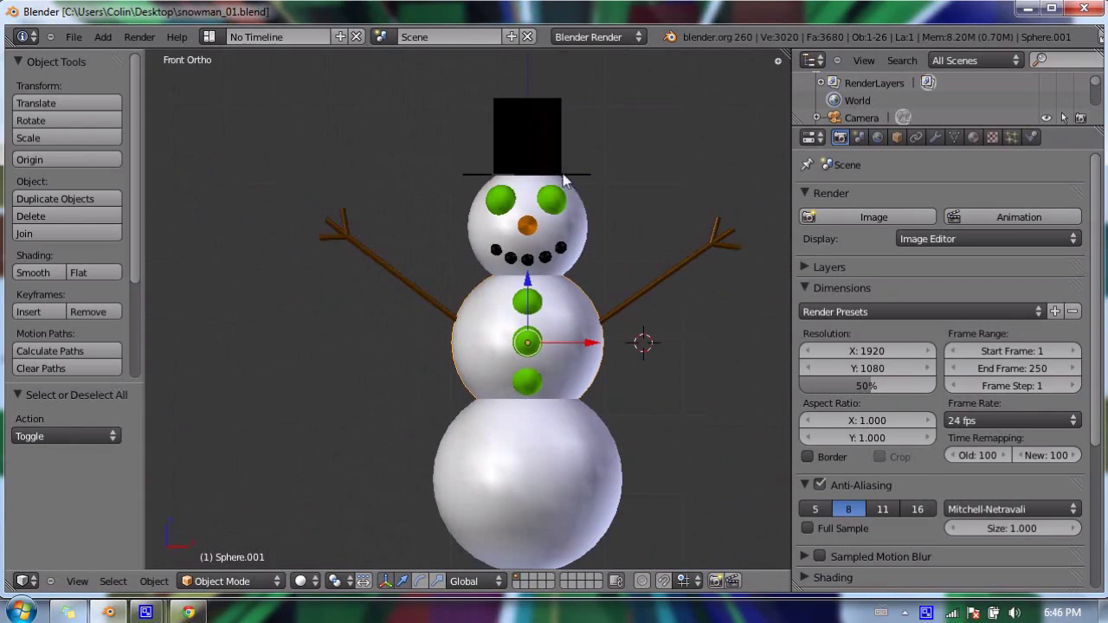
pyautogui.keyDown('shift'); pyautogui.moveTo(522, 183); pyautogui.dragTo(470, 193, button='middle'); pyautogui.keyUp('shift')
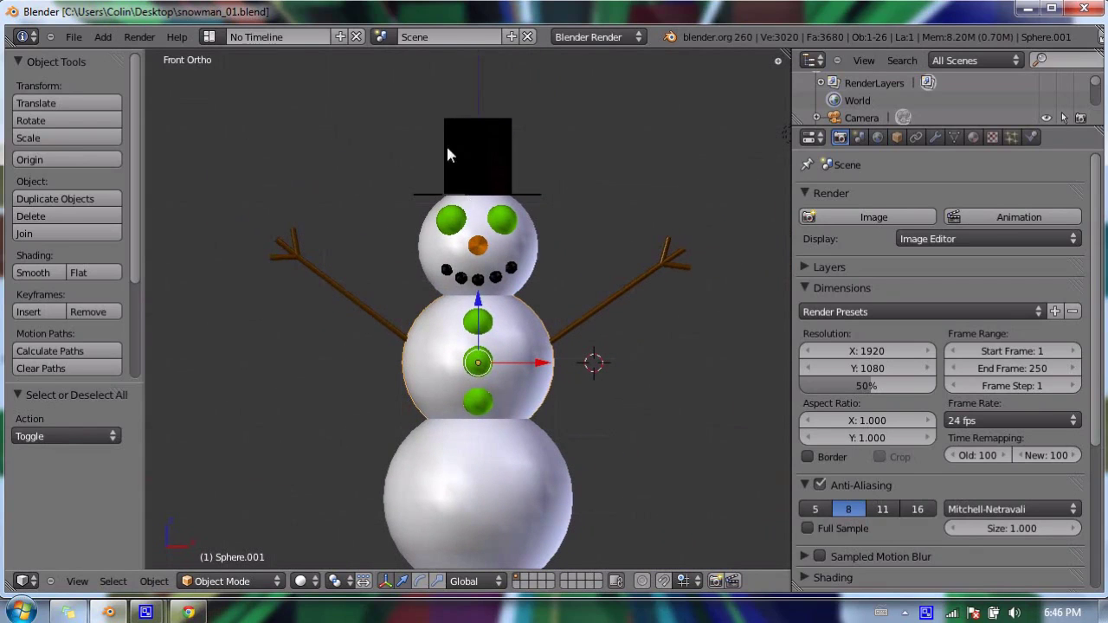
pyautogui.scroll(4, 524, 191)
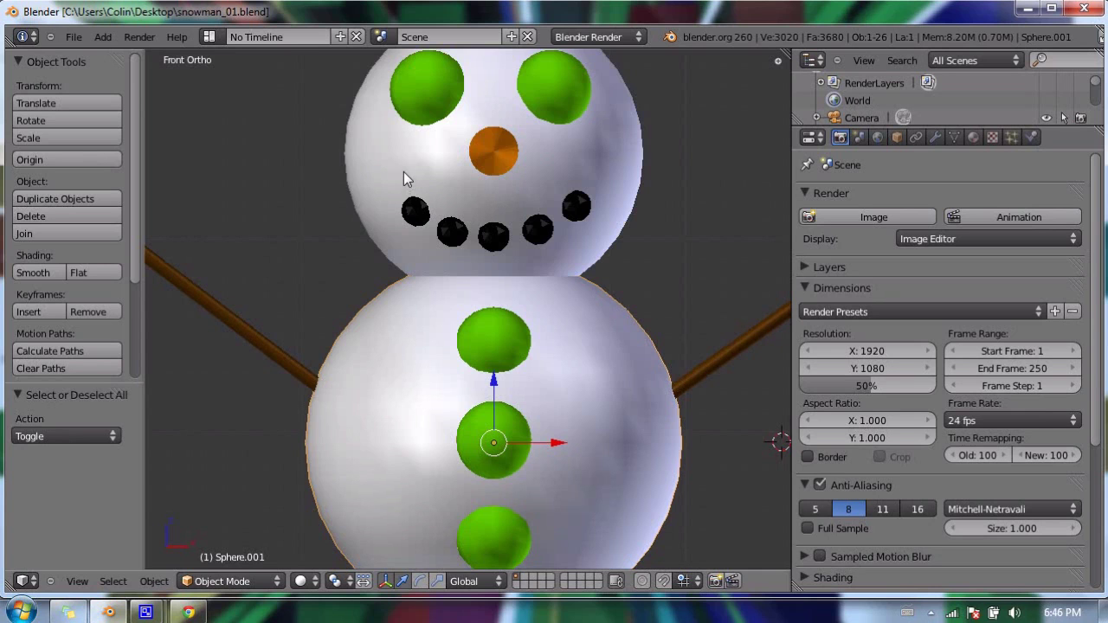
pyautogui.rightClick(405, 137)
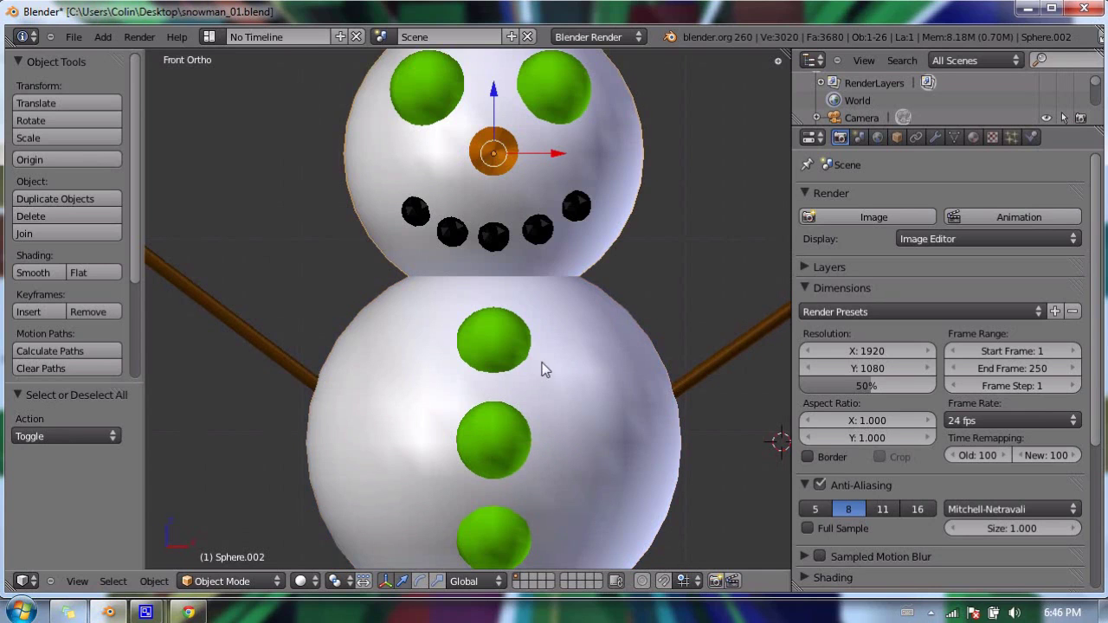
pyautogui.scroll(-2, 536, 385)
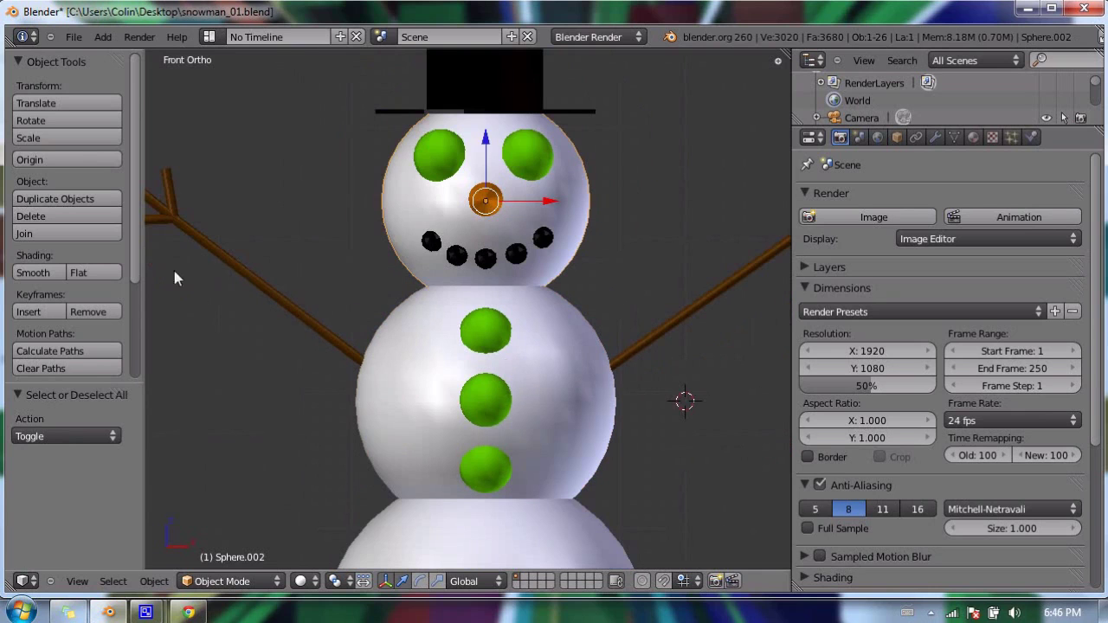
pyautogui.rightClick(202, 243)
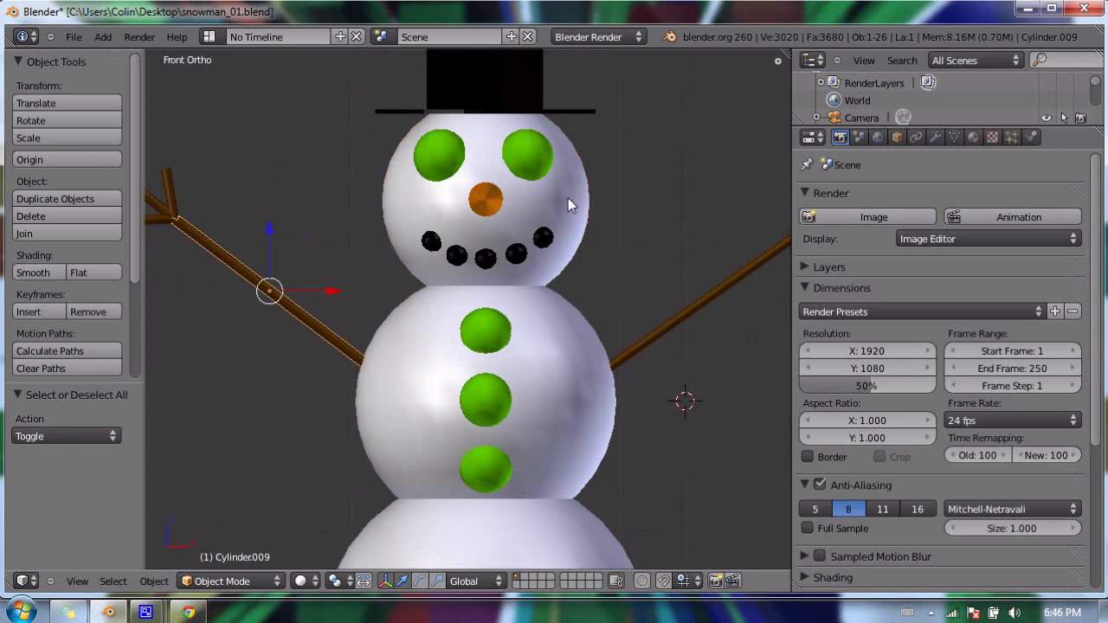
pyautogui.scroll(-3, 569, 204)
pyautogui.moveTo(505, 284); pyautogui.dragTo(556, 228, button='middle')
pyautogui.keyDown('shift'); pyautogui.moveTo(616, 268); pyautogui.dragTo(343, 184, button='middle'); pyautogui.keyUp('shift')
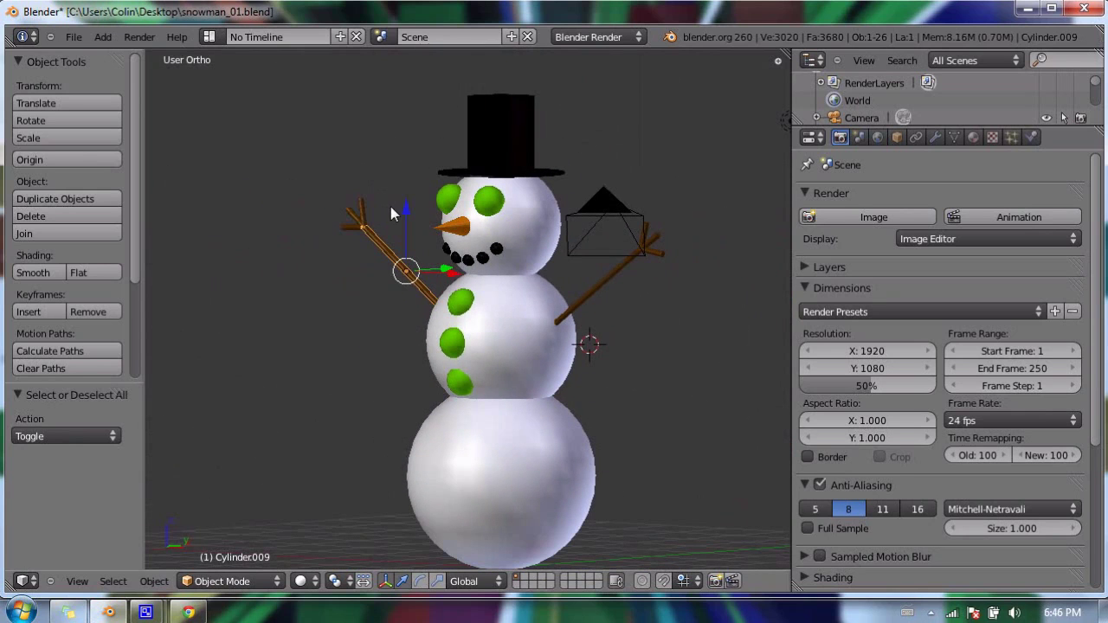
pyautogui.moveTo(366, 264); pyautogui.dragTo(481, 279, button='middle')
# Step: Try moving the snowman's bottom body sphere away from the rest of the model, and undo the move
pyautogui.rightClick(478, 419)
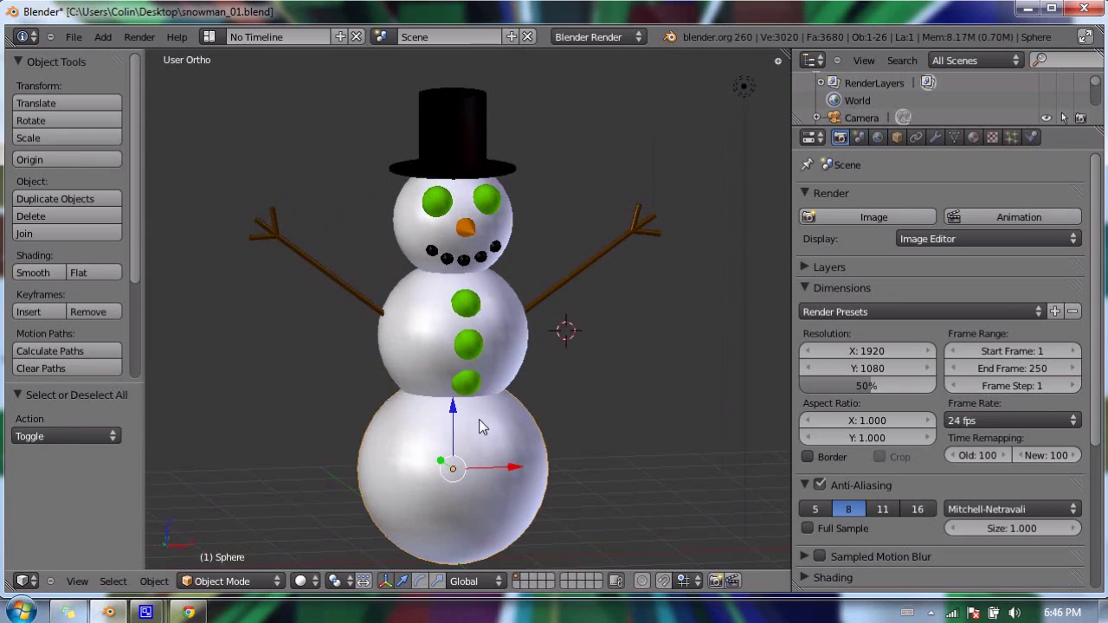
pyautogui.press('g')
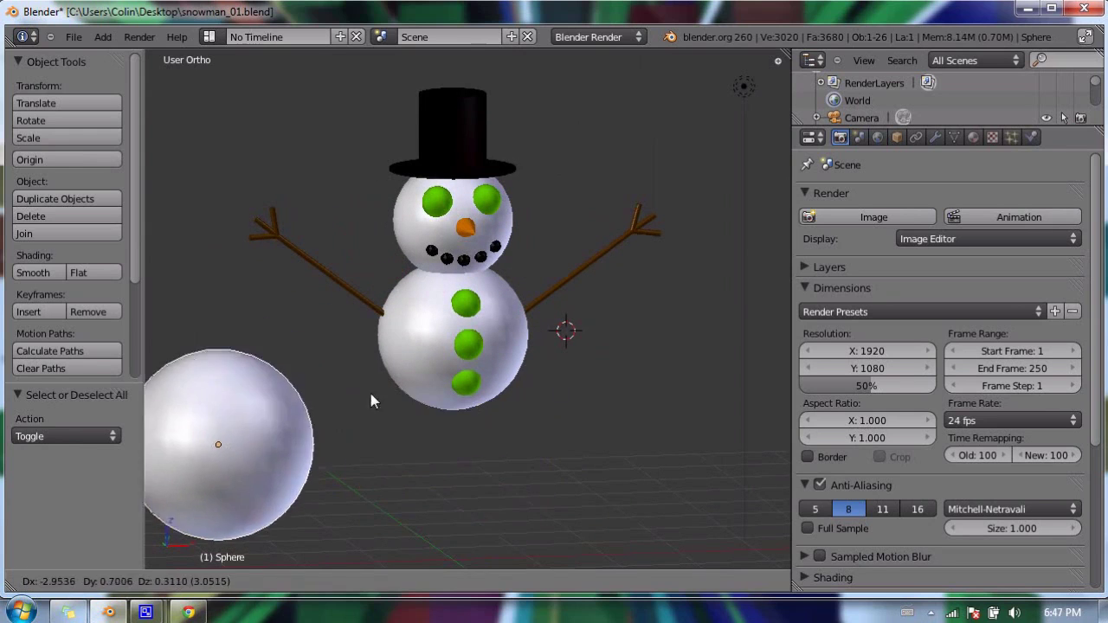
pyautogui.click(576, 328)
pyautogui.hotkey('ctrl', 'z')
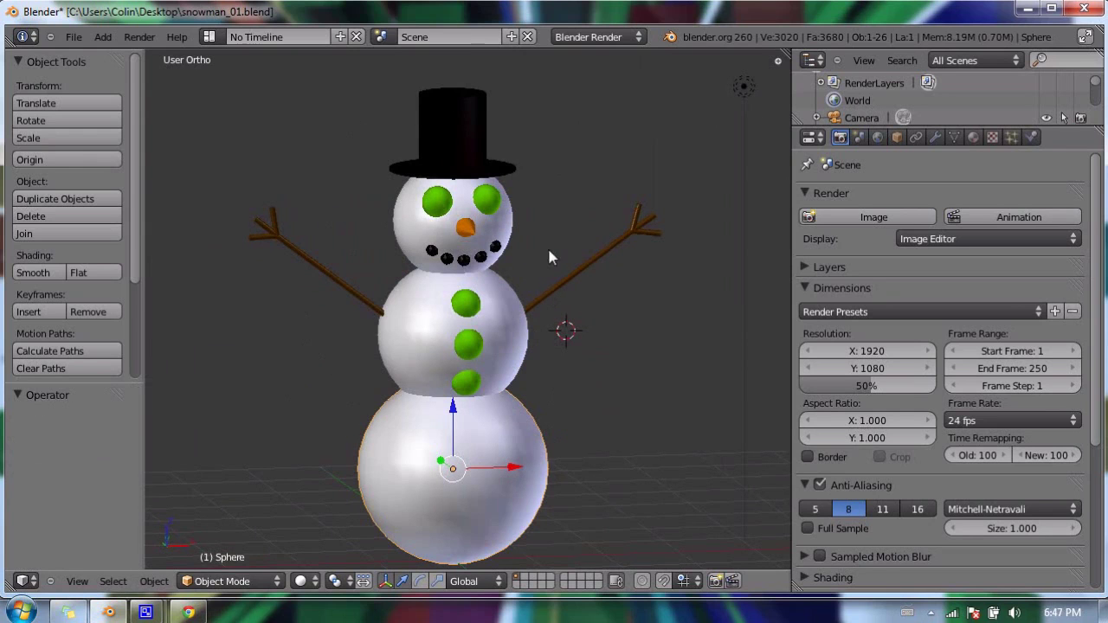
# Step: Examine the snowman's hat, face, arms, buttons and body in the front view, selecting one arm and the bottom sphere
pyautogui.rightClick(315, 264)
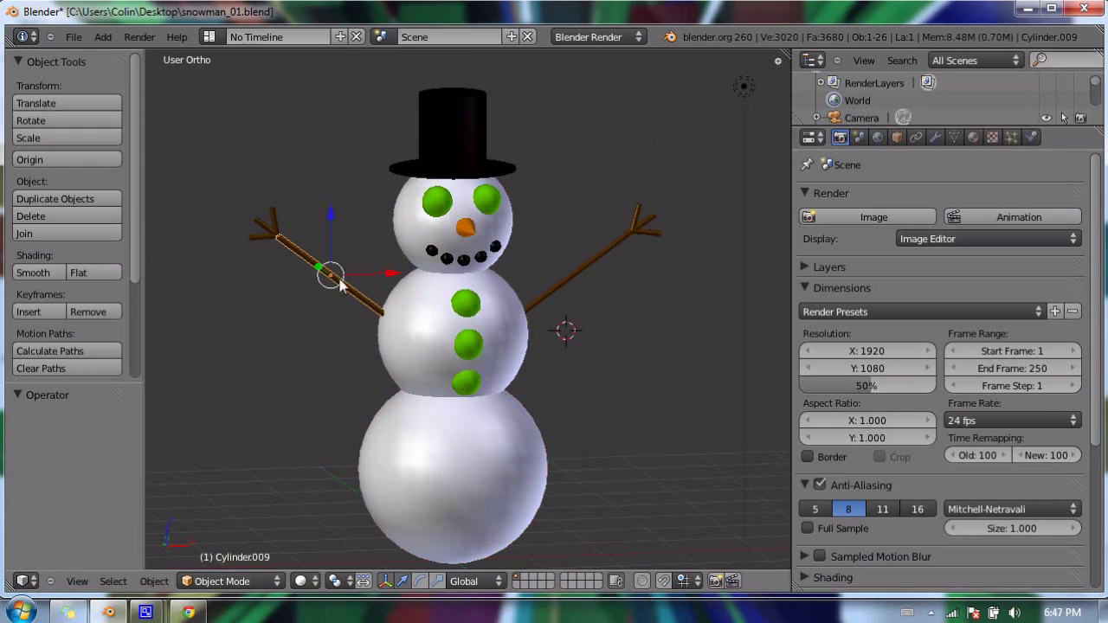
pyautogui.moveTo(399, 286); pyautogui.dragTo(471, 245, button='middle')
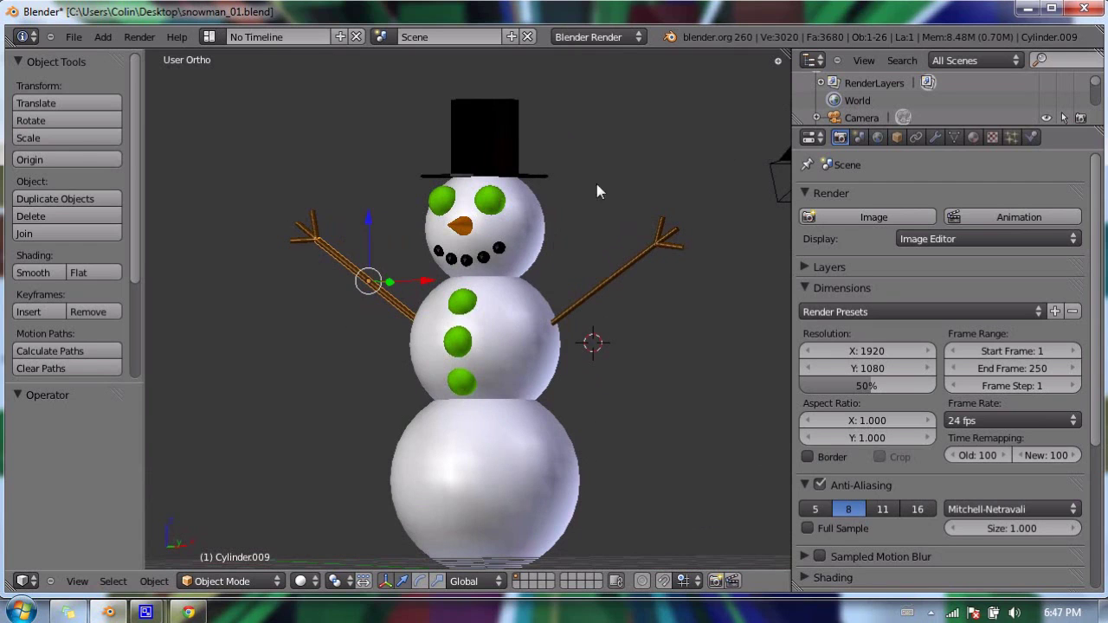
pyautogui.press('KP_1')
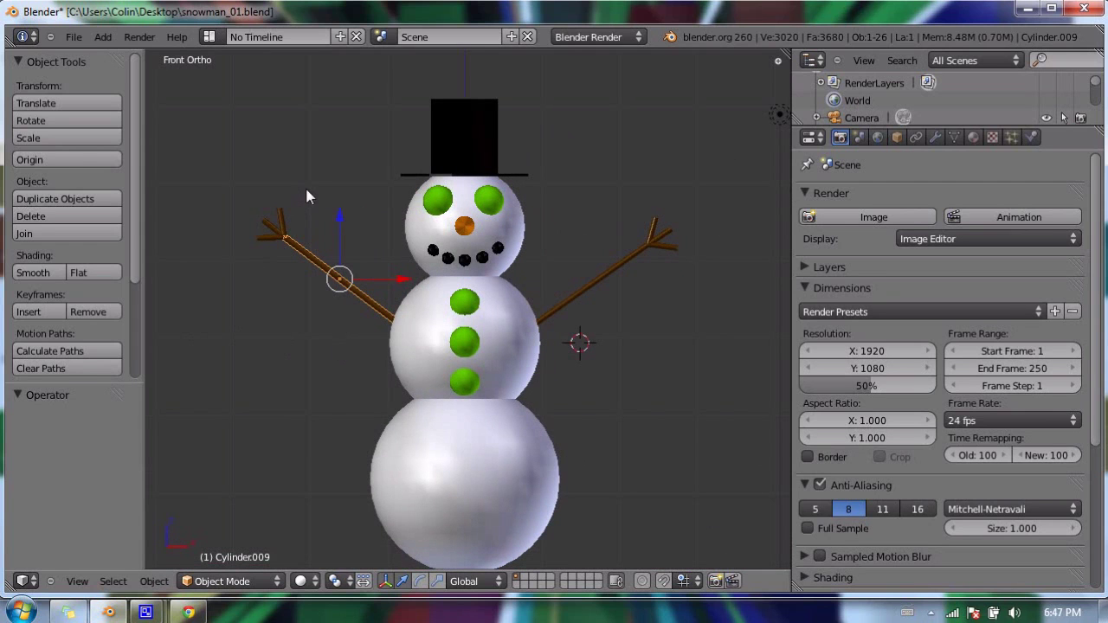
pyautogui.keyDown('shift'); pyautogui.moveTo(379, 149); pyautogui.dragTo(358, 303, button='middle'); pyautogui.keyUp('shift')
pyautogui.scroll(4, 402, 309)
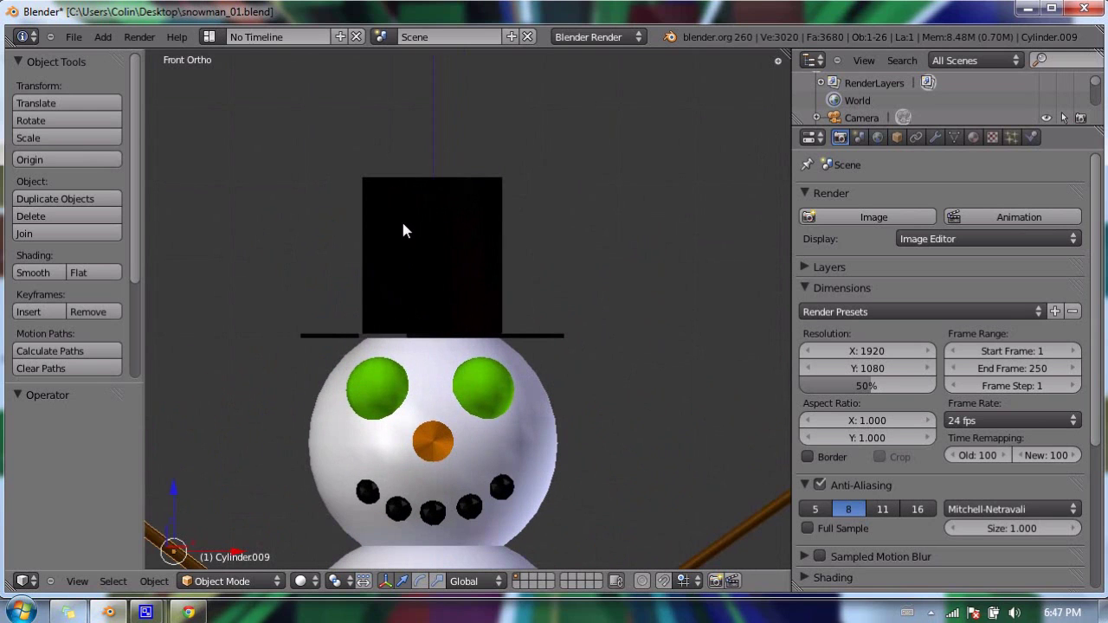
pyautogui.keyDown('shift'); pyautogui.moveTo(444, 429); pyautogui.dragTo(437, 239, button='middle'); pyautogui.keyUp('shift')
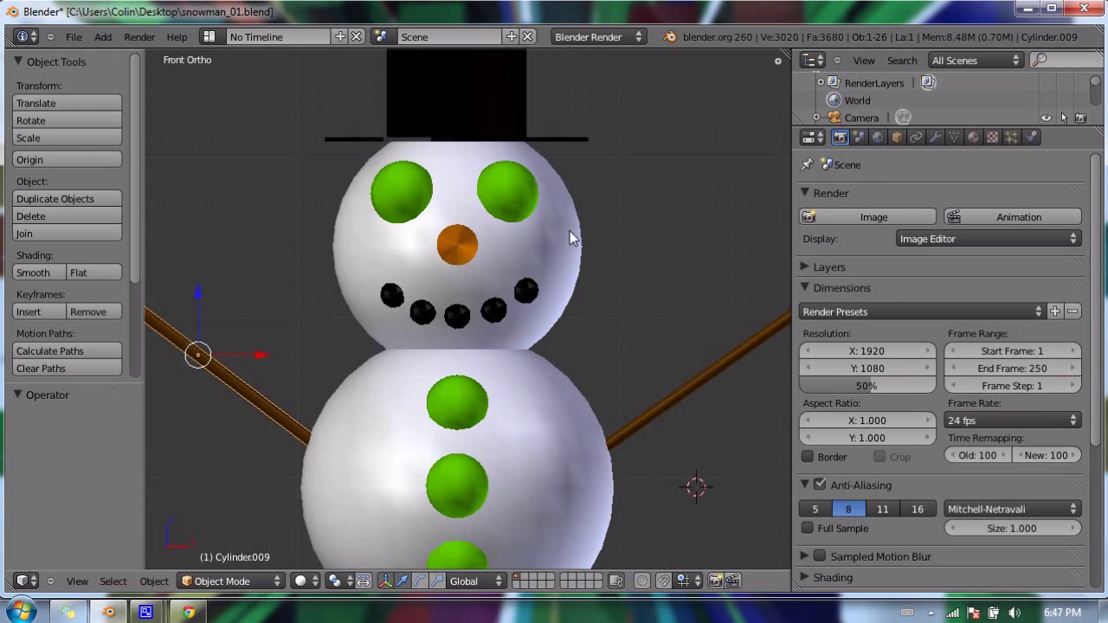
pyautogui.scroll(-3, 535, 197)
pyautogui.keyDown('shift'); pyautogui.moveTo(492, 444); pyautogui.dragTo(470, 299, button='middle'); pyautogui.keyUp('shift')
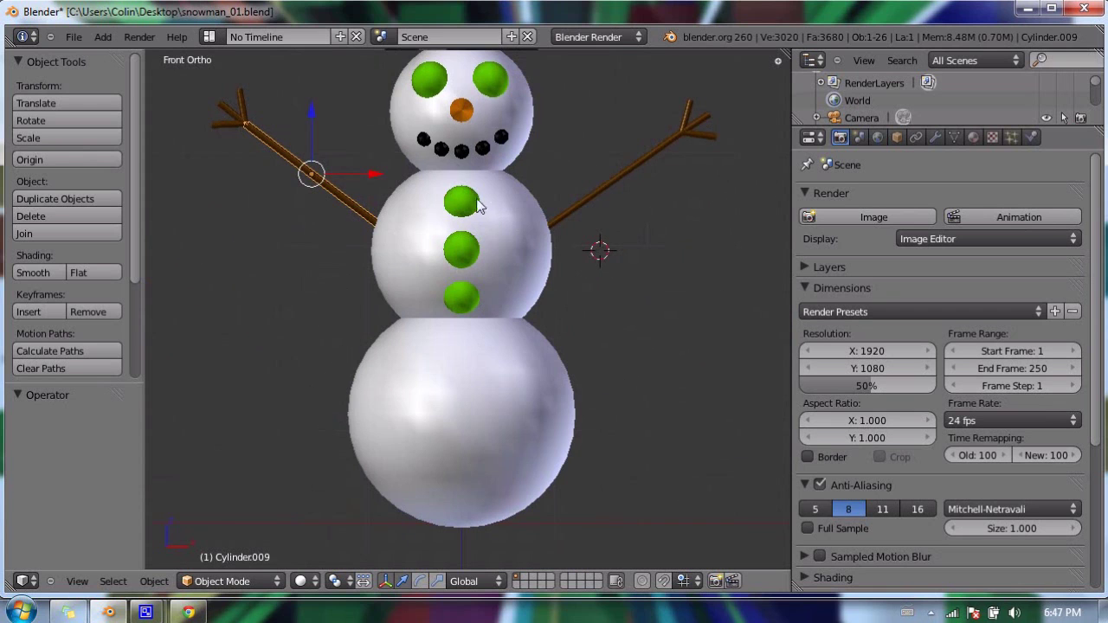
pyautogui.keyDown('shift'); pyautogui.moveTo(451, 210); pyautogui.dragTo(459, 317, button='middle'); pyautogui.keyUp('shift')
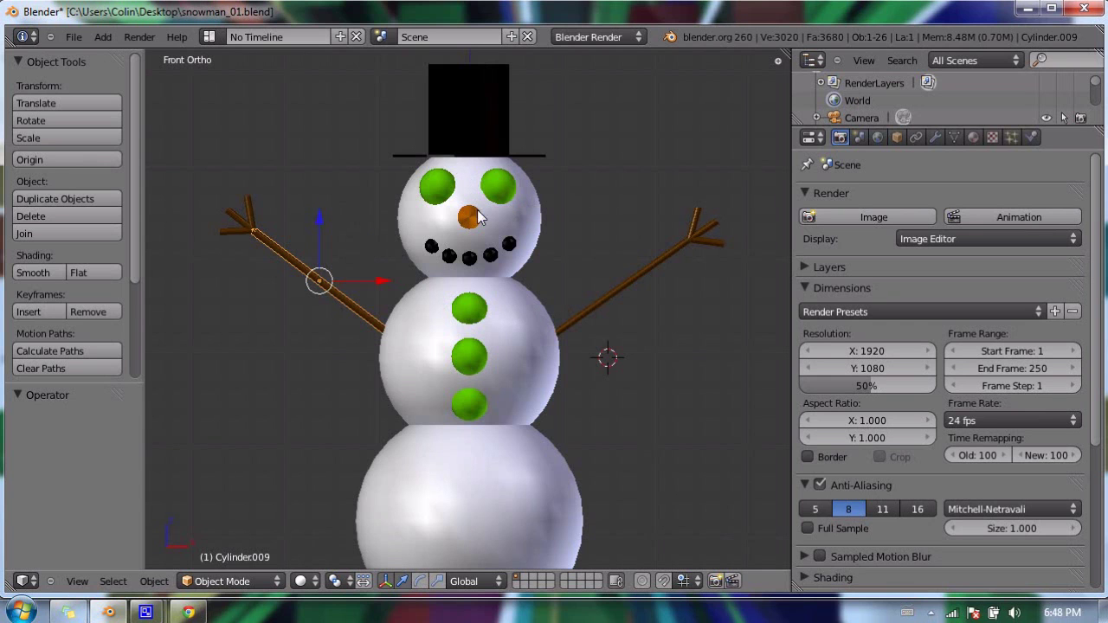
pyautogui.keyDown('shift'); pyautogui.moveTo(512, 401); pyautogui.dragTo(497, 363, button='middle'); pyautogui.keyUp('shift')
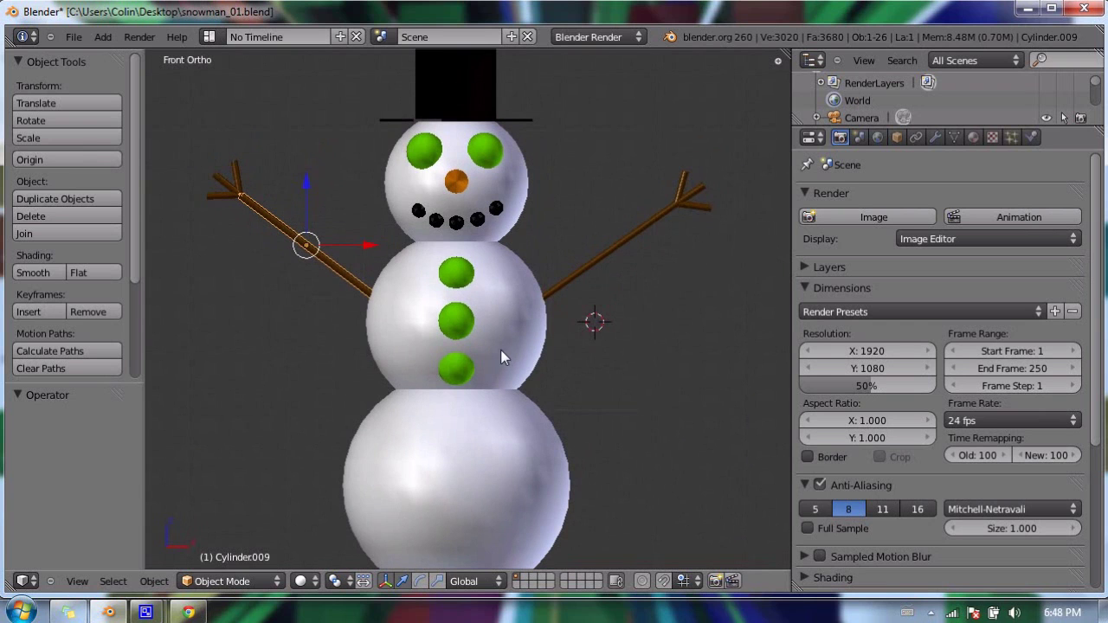
pyautogui.rightClick(470, 439)
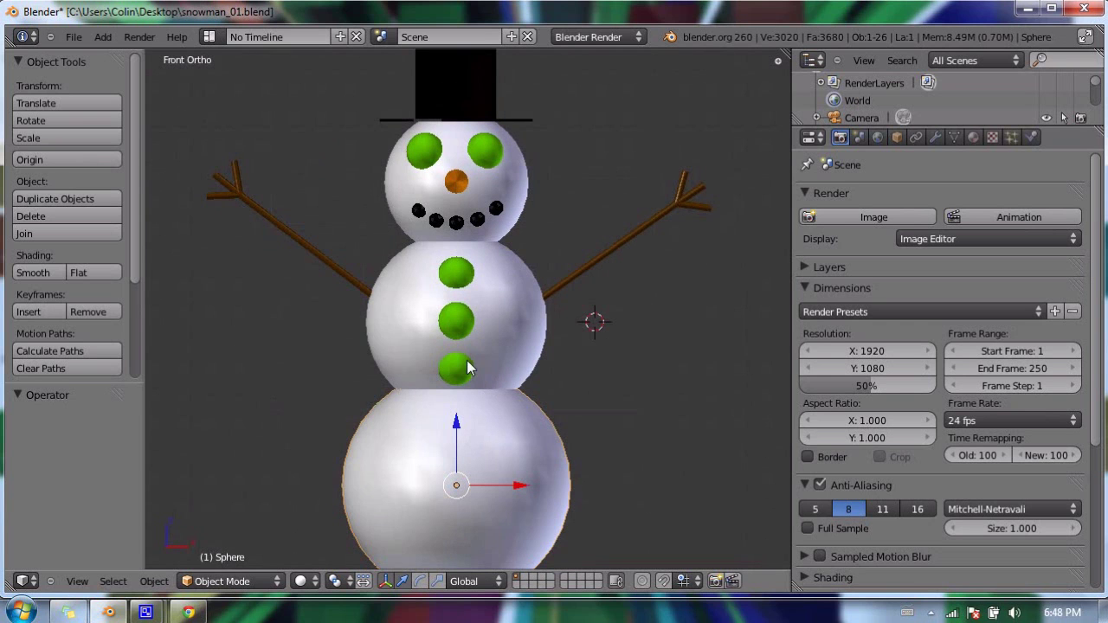
pyautogui.scroll(-3, 497, 363)
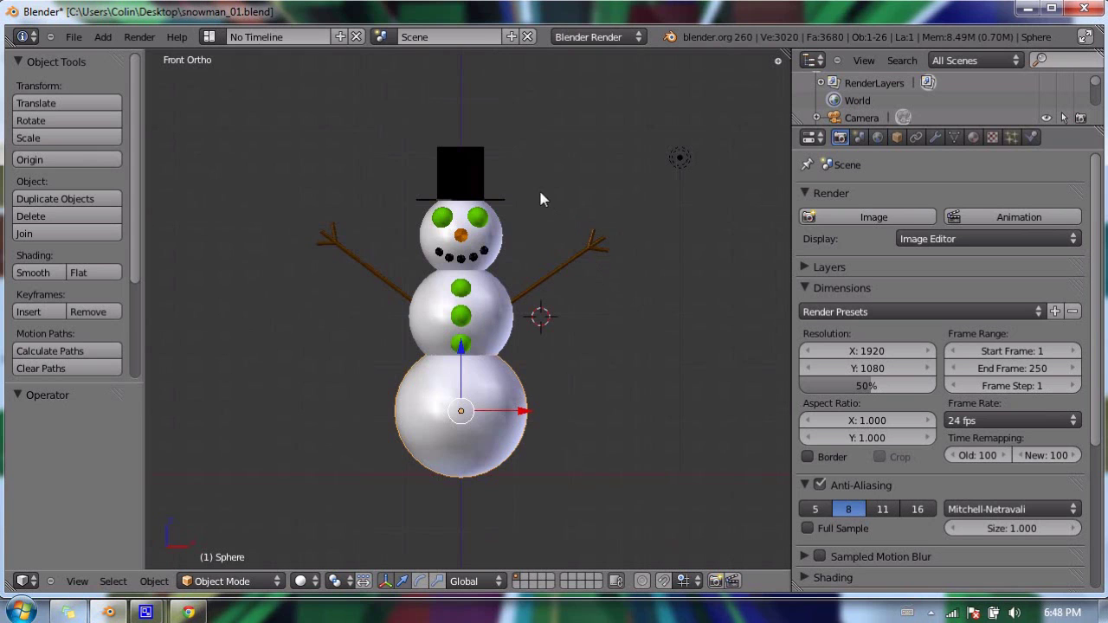
pyautogui.scroll(4, 530, 249)
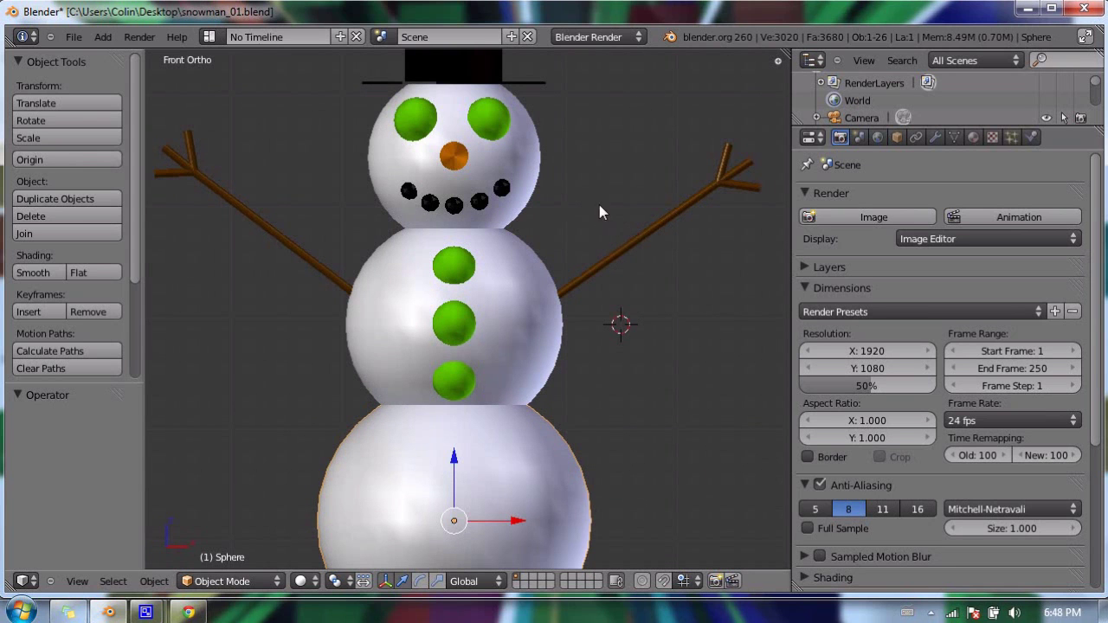
pyautogui.scroll(-3, 546, 197)
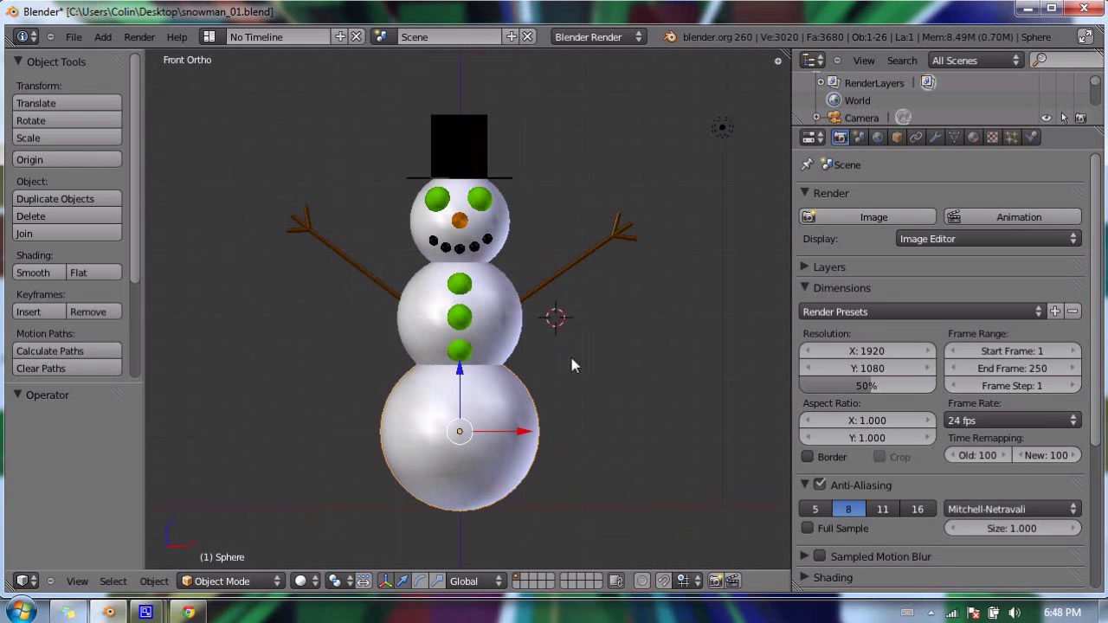
pyautogui.scroll(4, 417, 307)
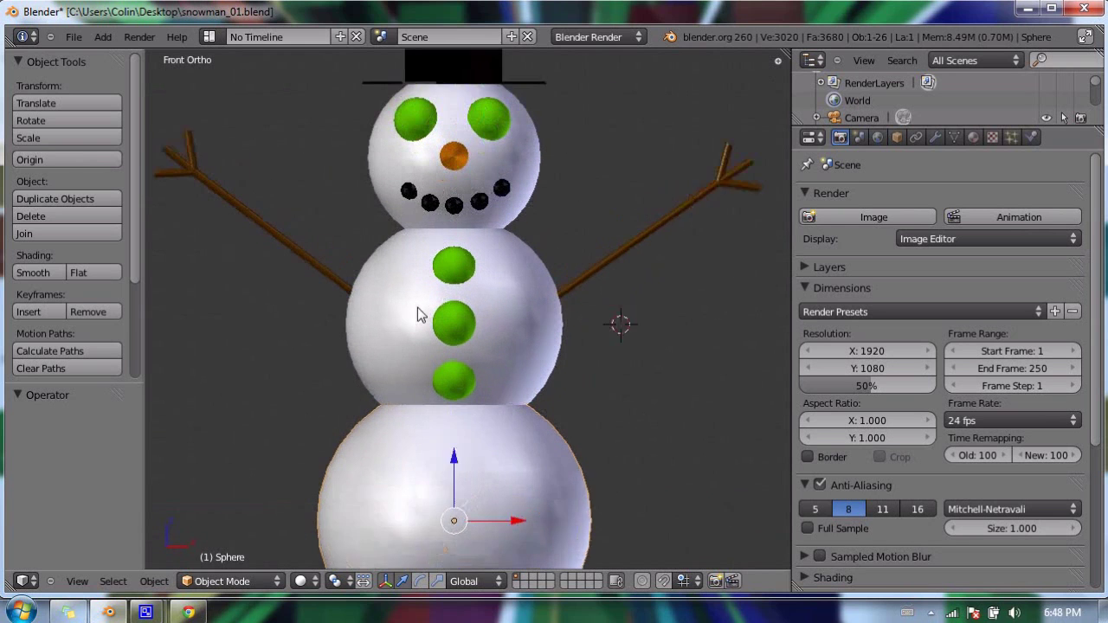
# Step: Select both green eyes and the orange cone nose on the snowman's face together
pyautogui.keyDown('shift'); pyautogui.moveTo(432, 101); pyautogui.dragTo(417, 232, button='middle'); pyautogui.keyUp('shift')
pyautogui.rightClick(417, 230)
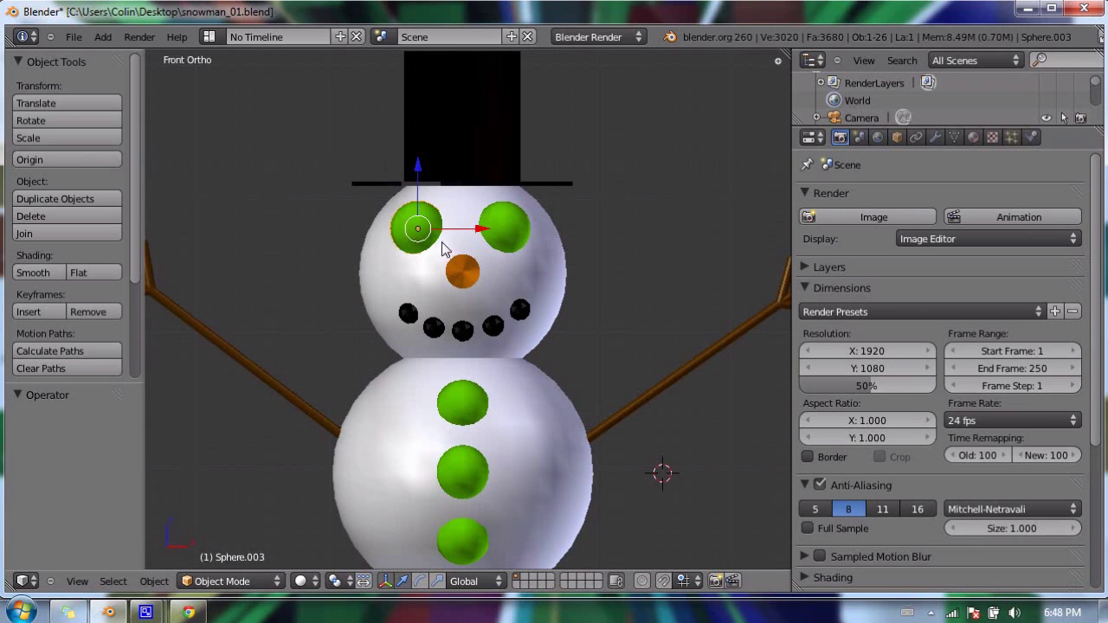
pyautogui.scroll(3, 485, 227)
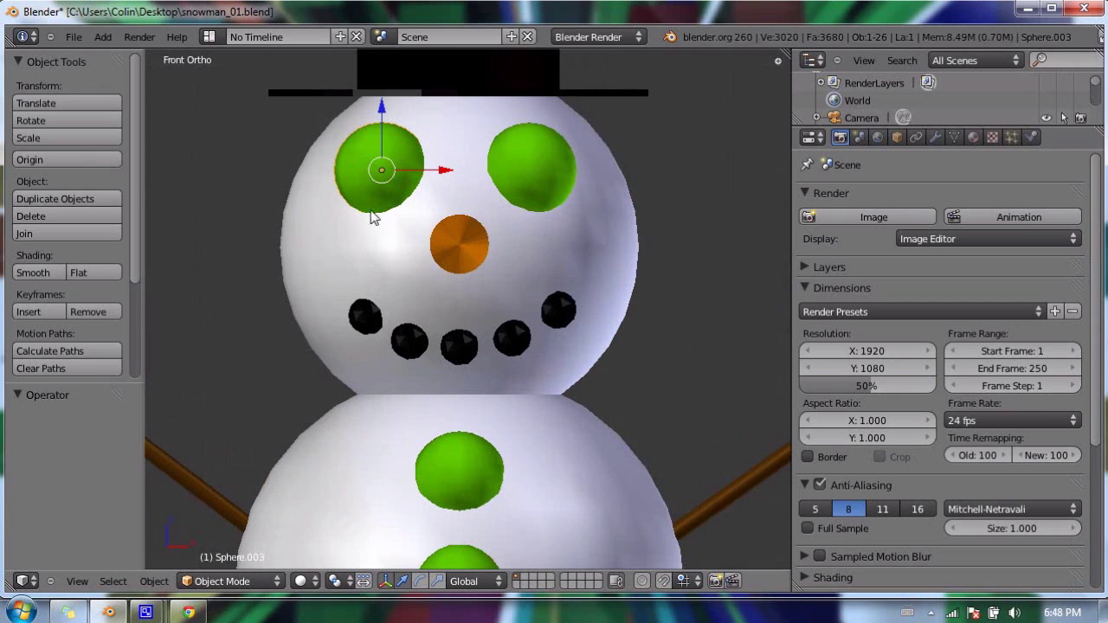
pyautogui.rightClick(398, 153)
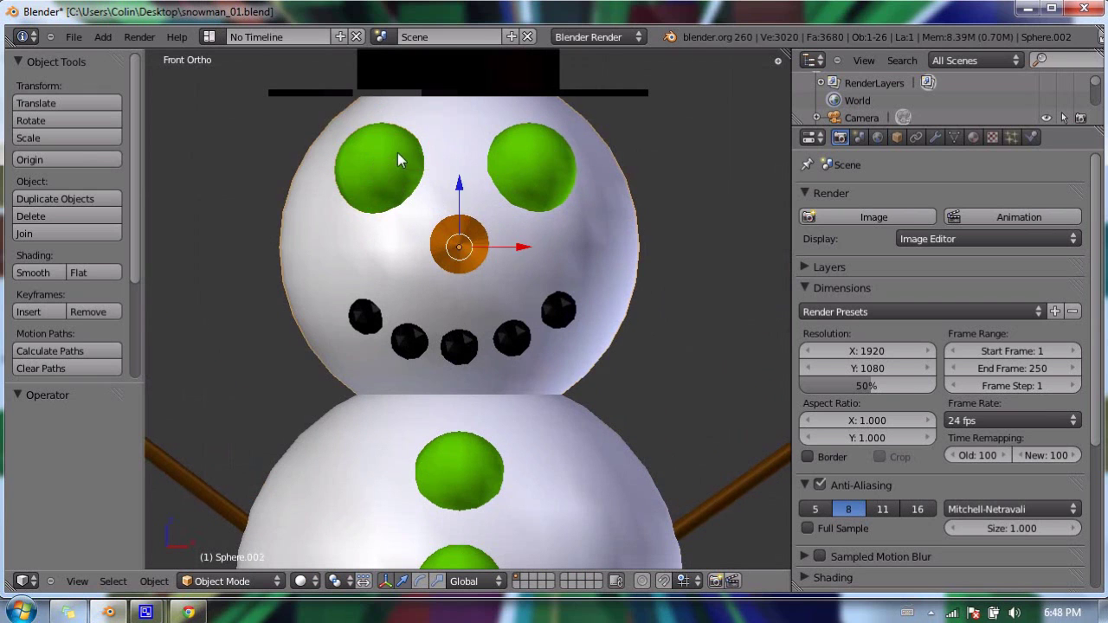
pyautogui.rightClick(407, 163)
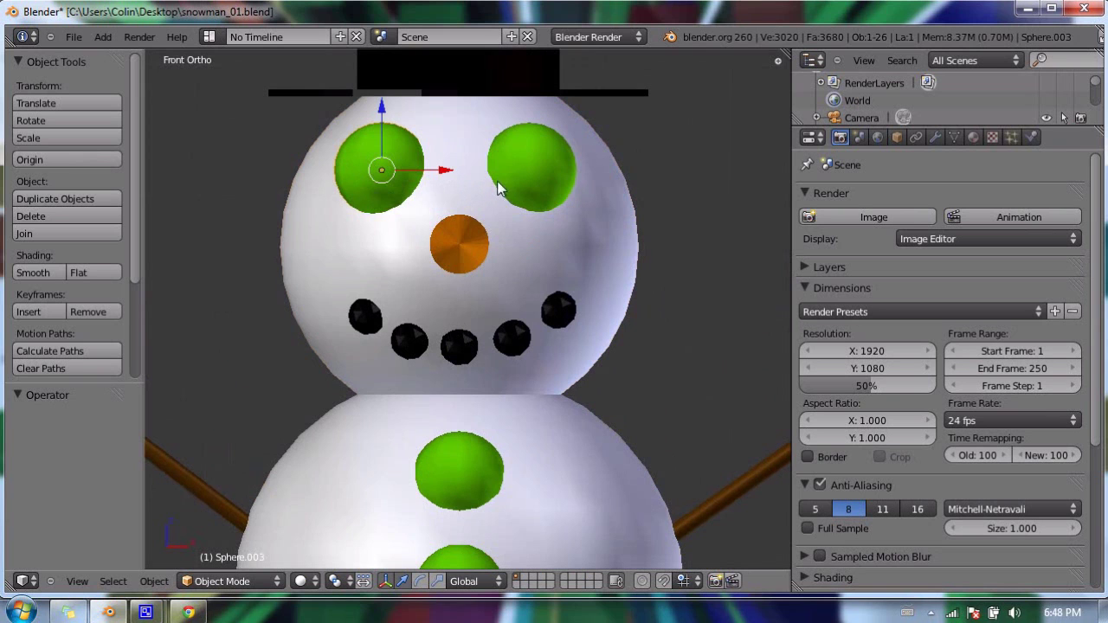
pyautogui.keyDown('shift'); pyautogui.rightClick(537, 149); pyautogui.keyUp('shift')
pyautogui.keyDown('shift'); pyautogui.rightClick(470, 242); pyautogui.keyUp('shift')
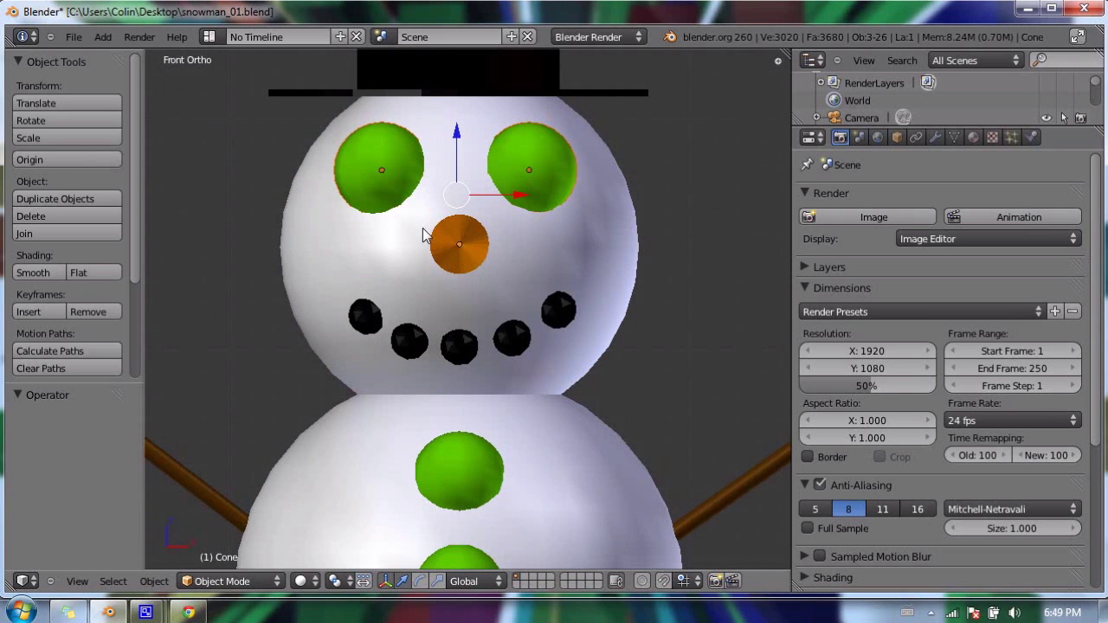
# Step: Compare the snowman's head in wireframe and solid viewport shading with the eyes and nose selected
pyautogui.press('z')
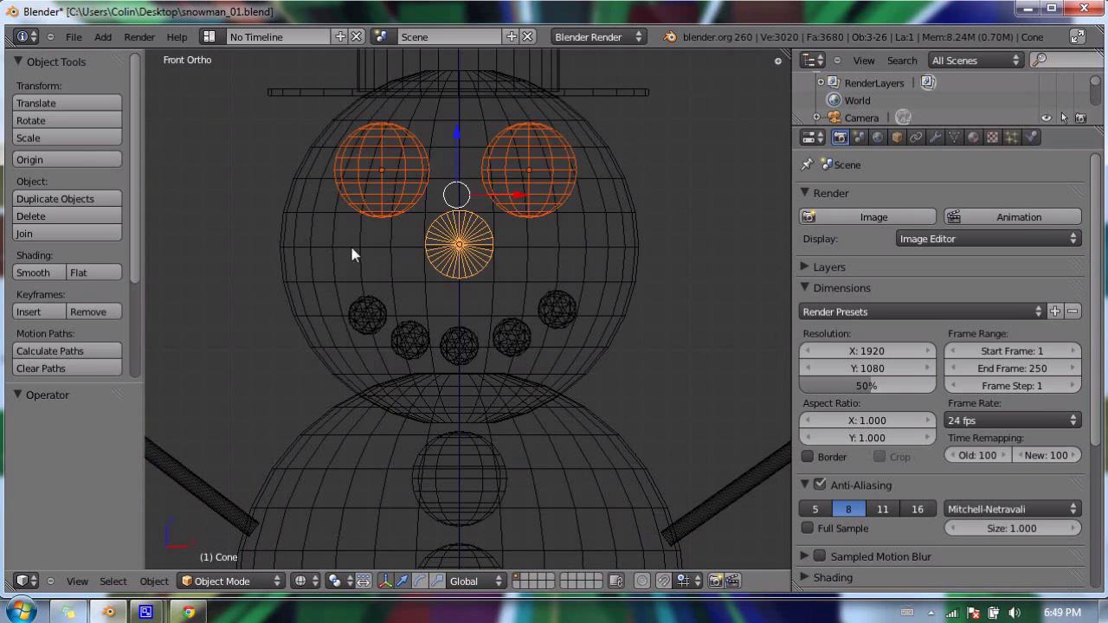
pyautogui.press('z')
pyautogui.press('z')
pyautogui.press('z')
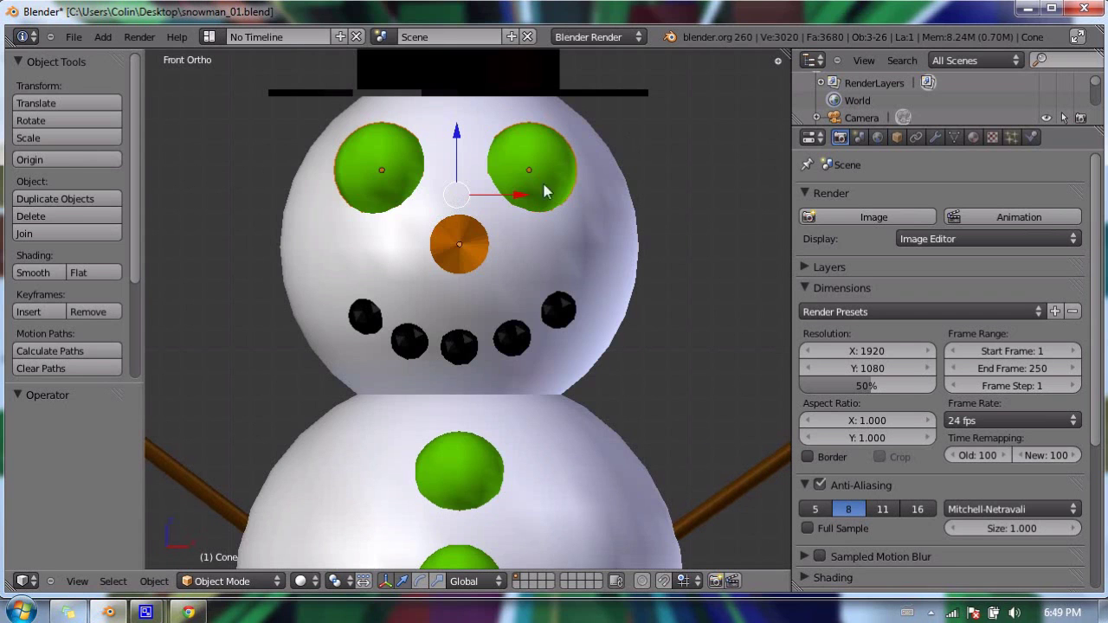
pyautogui.press('z')
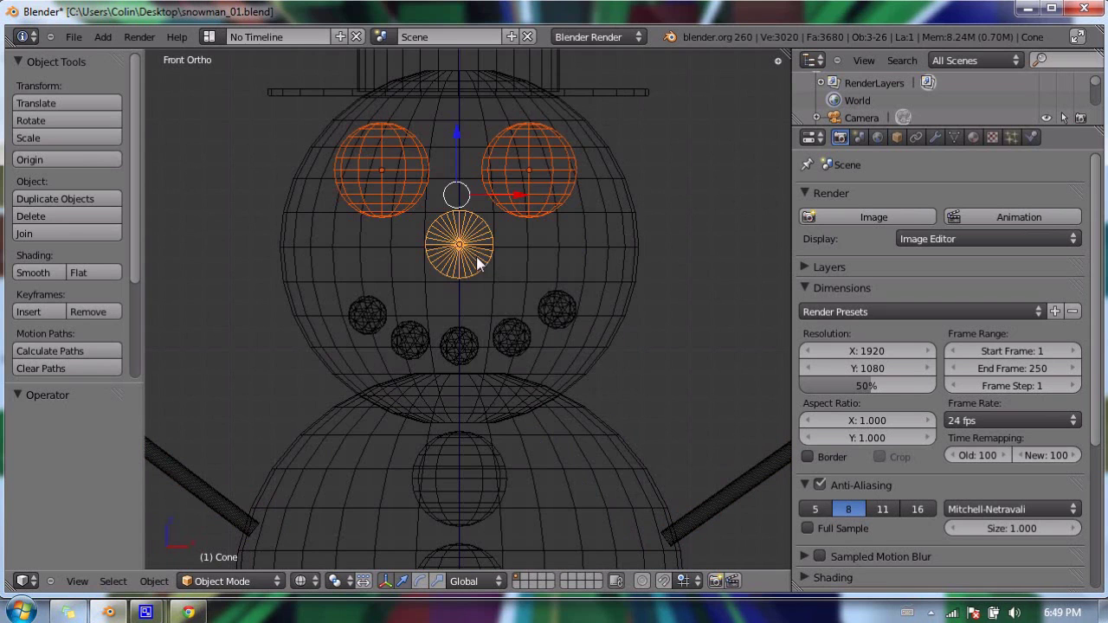
pyautogui.press('z')
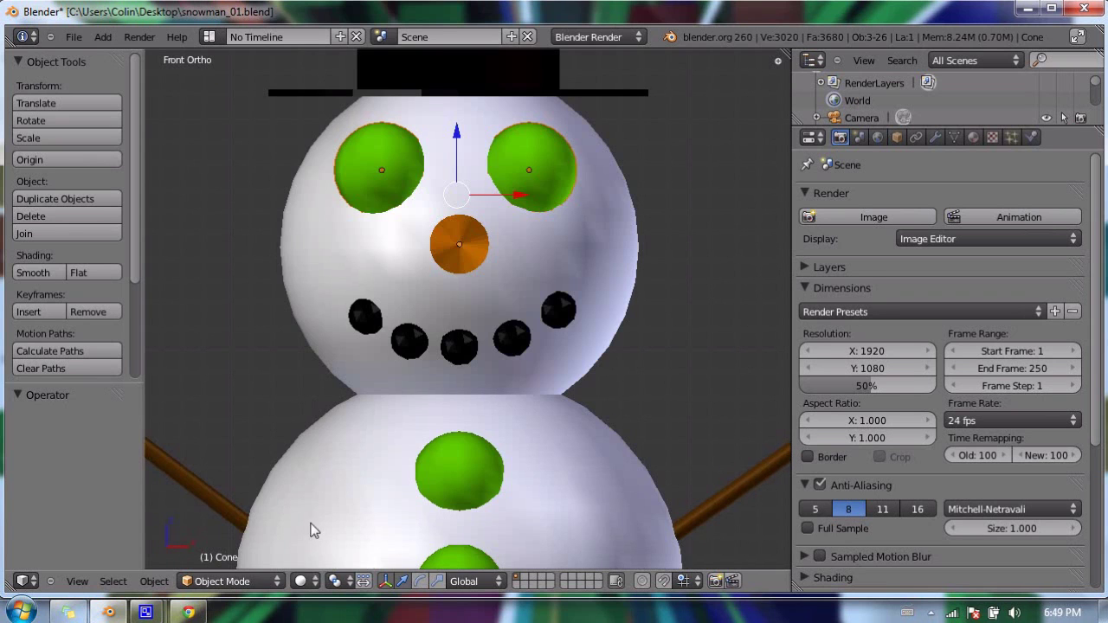
# Step: Set the viewport shading to Wireframe
pyautogui.click(303, 584)
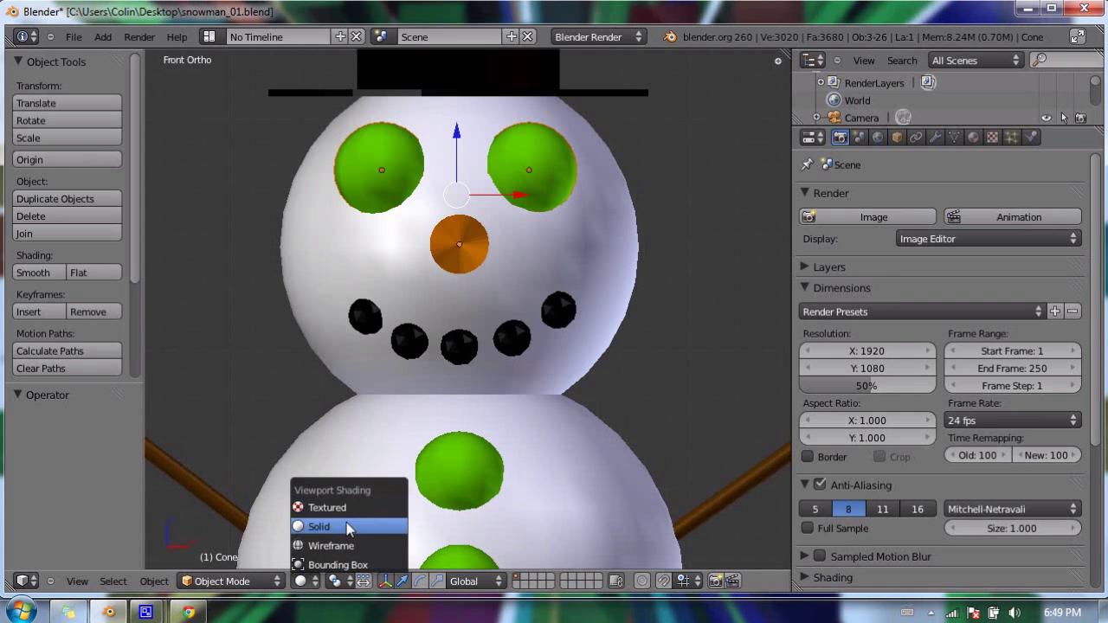
pyautogui.click(347, 547)
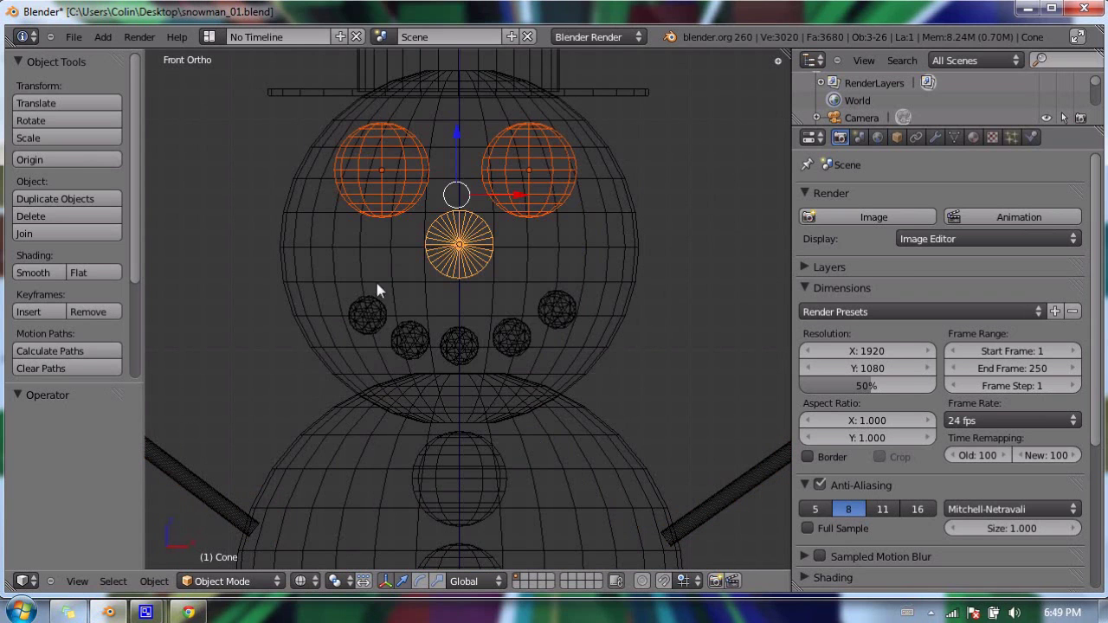
# Step: Add all five small mouth spheres to the current selection of the eyes and nose
pyautogui.scroll(4, 381, 286)
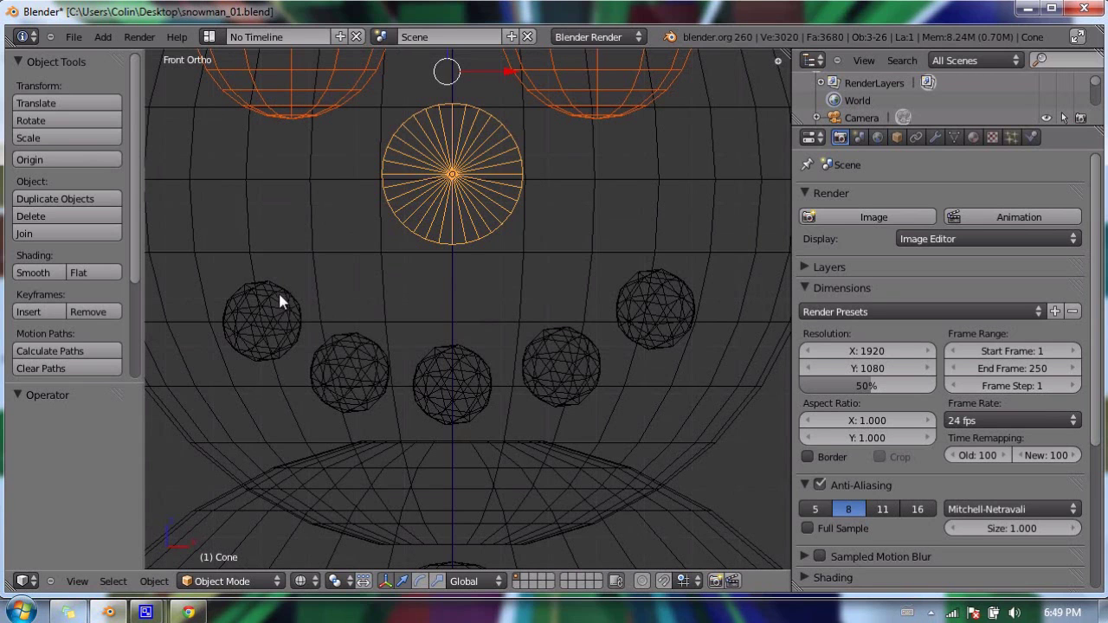
pyautogui.scroll(-3, 278, 290)
pyautogui.scroll(2, 350, 272)
pyautogui.keyDown('shift'); pyautogui.rightClick(349, 284); pyautogui.keyUp('shift')
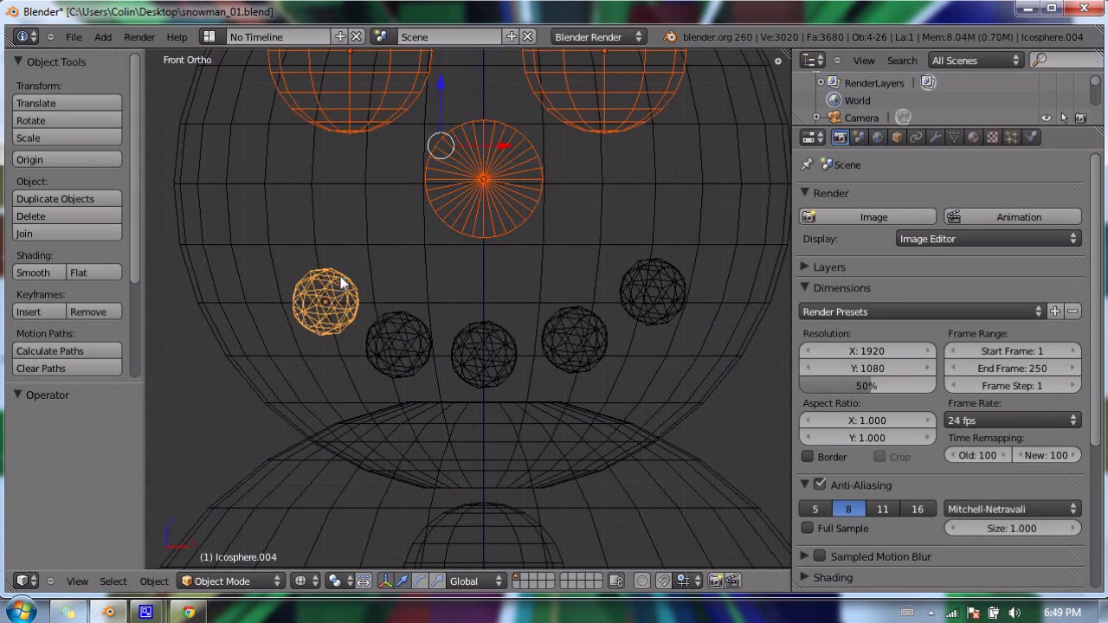
pyautogui.keyDown('shift'); pyautogui.rightClick(404, 327); pyautogui.keyUp('shift')
pyautogui.keyDown('shift'); pyautogui.rightClick(472, 327); pyautogui.keyUp('shift')
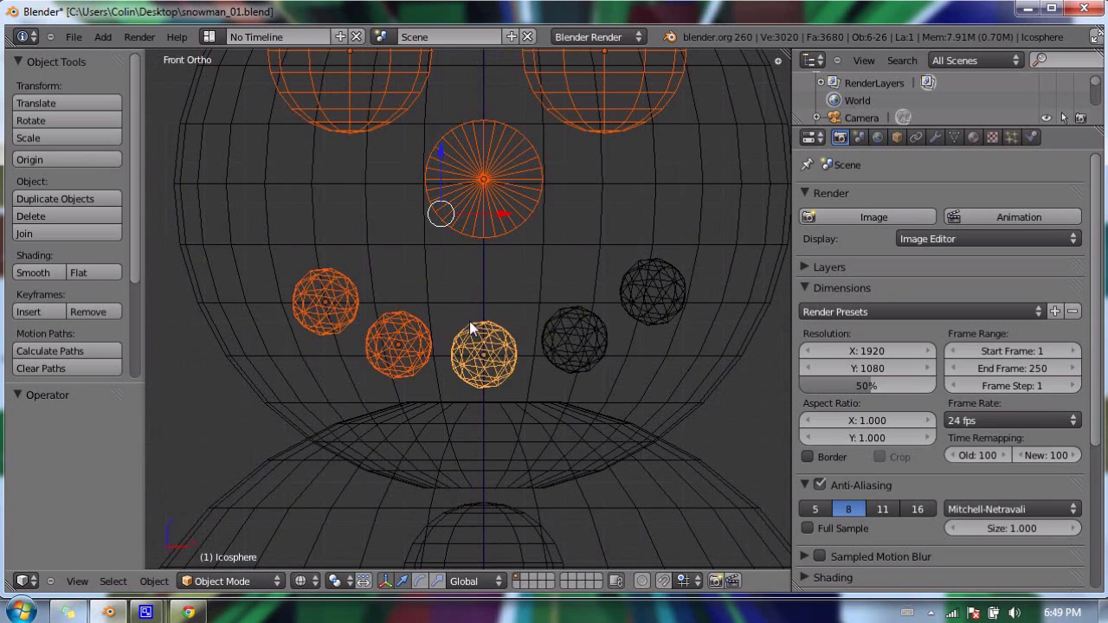
pyautogui.keyDown('shift'); pyautogui.rightClick(563, 315); pyautogui.keyUp('shift')
pyautogui.keyDown('shift'); pyautogui.rightClick(637, 274); pyautogui.keyUp('shift')
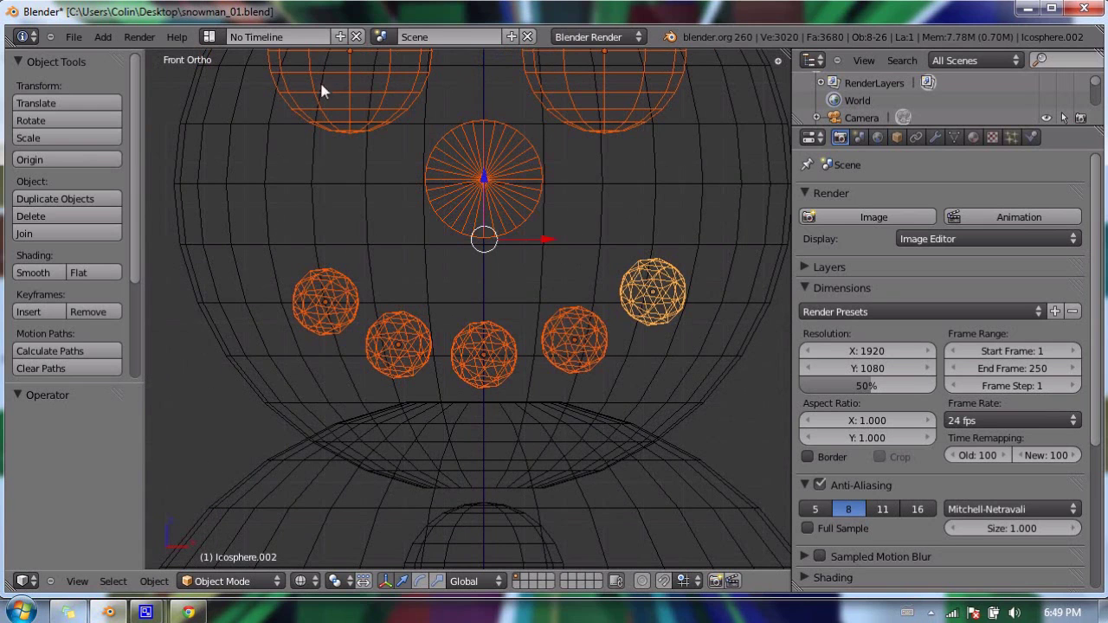
# Step: Add the head sphere to the selection last and parent the eyes, nose and mouth pieces to it with Object parenting
pyautogui.scroll(-1, 406, 182)
pyautogui.scroll(-3, 433, 210)
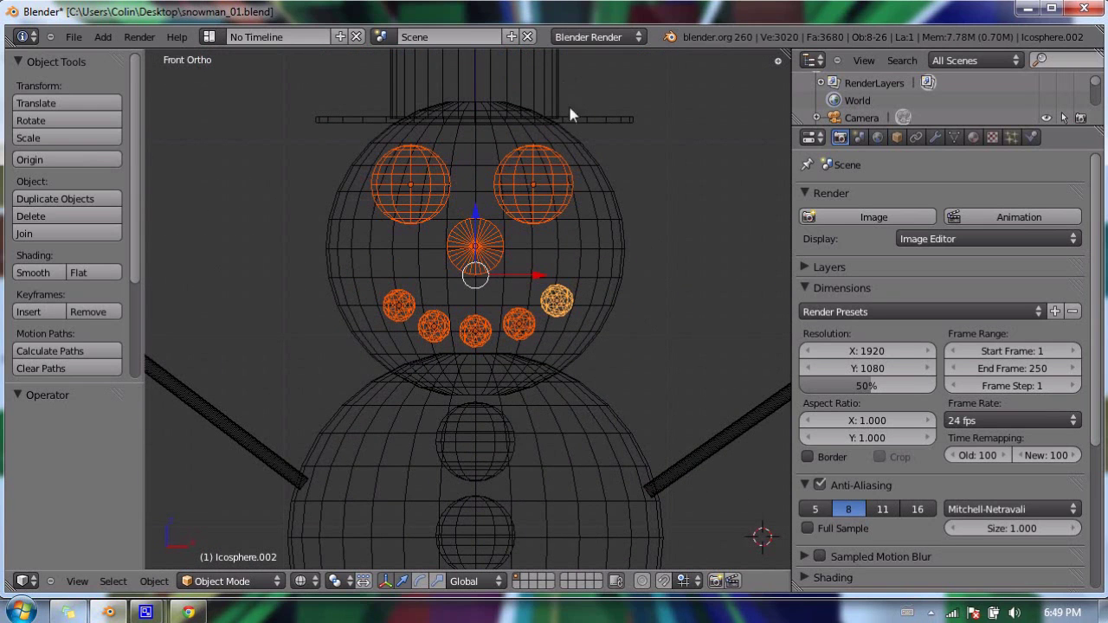
pyautogui.keyDown('shift'); pyautogui.rightClick(361, 180); pyautogui.keyUp('shift')
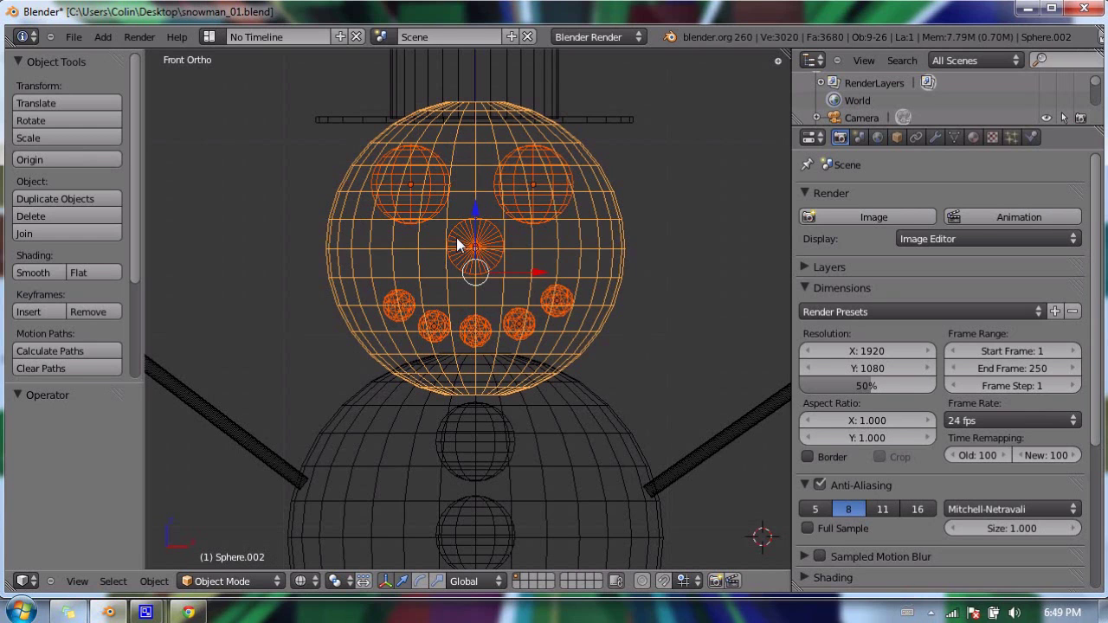
pyautogui.hotkey('ctrl', 'p')
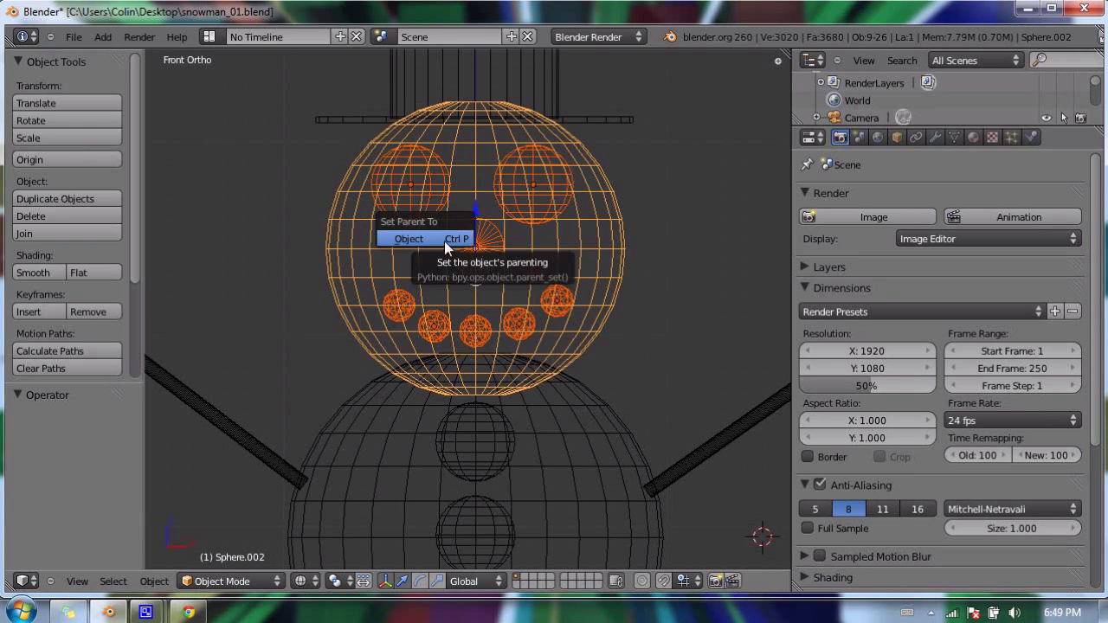
pyautogui.click(444, 241)
# Step: Examine the dashed relationship lines linking the eyes, nose and mouth to the head's centre from the front and side
pyautogui.scroll(3, 470, 218)
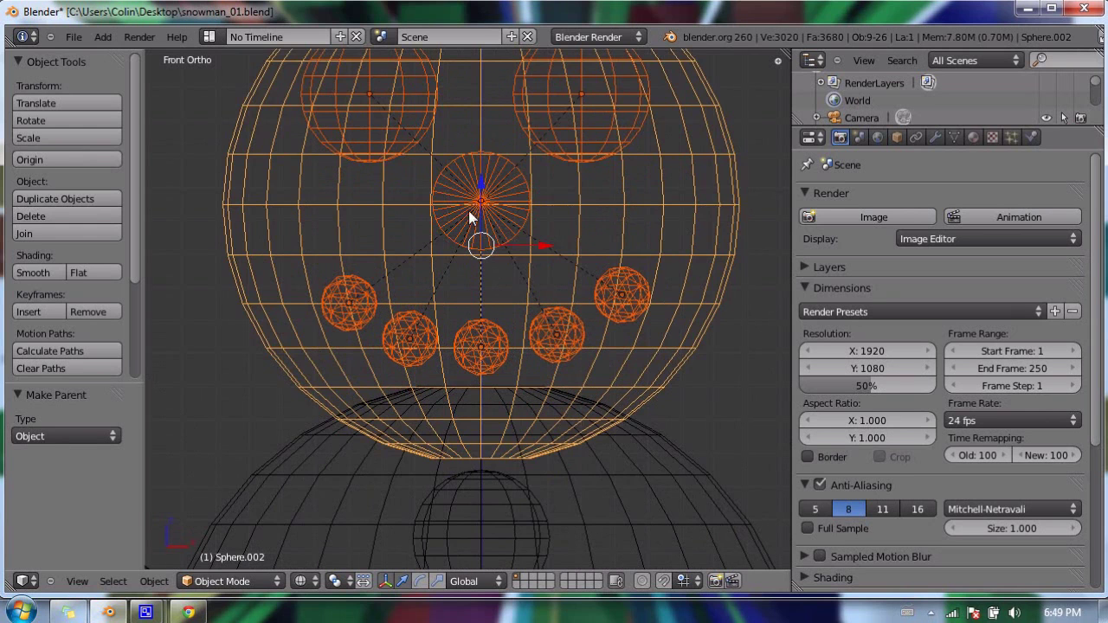
pyautogui.press('z')
pyautogui.press('z')
pyautogui.keyDown('shift'); pyautogui.moveTo(588, 107); pyautogui.dragTo(554, 281, button='middle'); pyautogui.keyUp('shift')
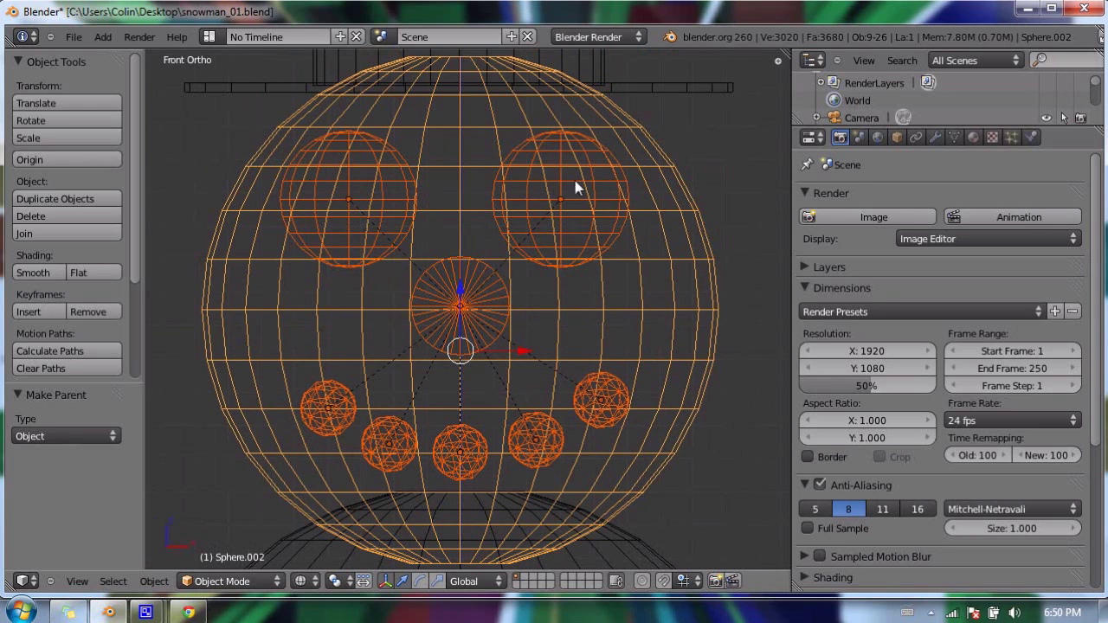
pyautogui.moveTo(486, 298); pyautogui.dragTo(336, 298, button='middle')
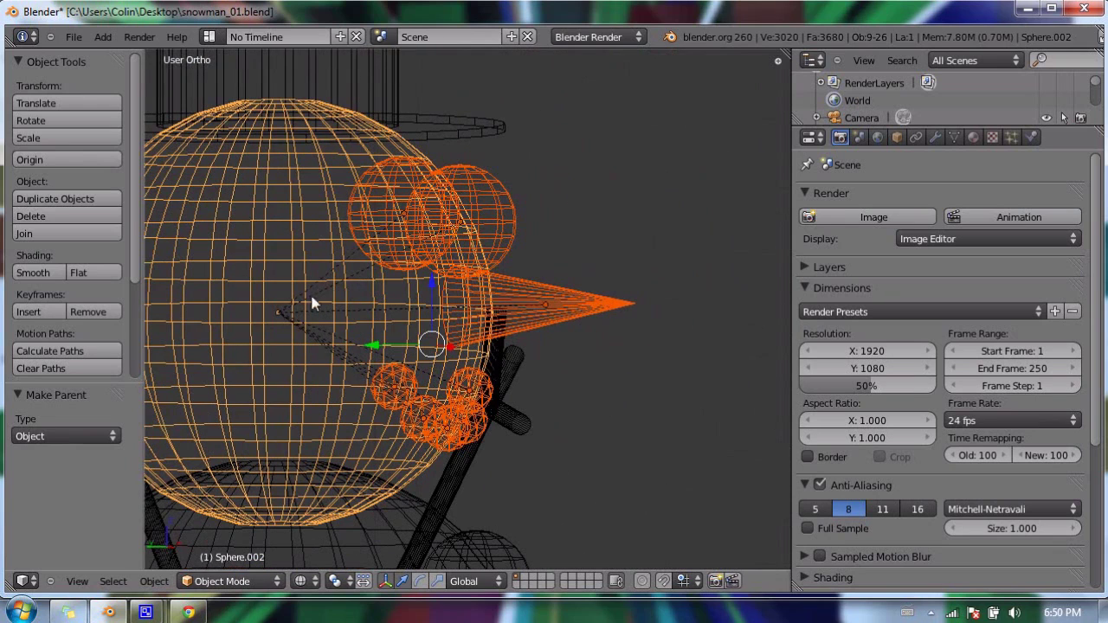
pyautogui.moveTo(301, 214); pyautogui.dragTo(332, 204, button='middle')
# Step: Select the hat's crown and brim in solid shading and join them into a single object
pyautogui.press('KP_1')
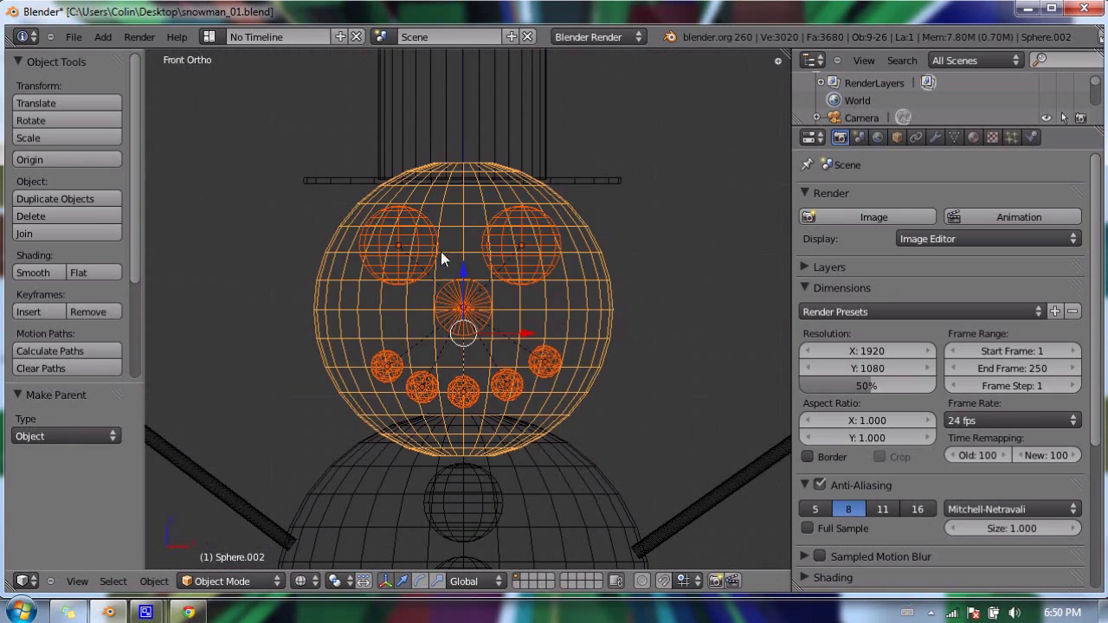
pyautogui.rightClick(404, 106)
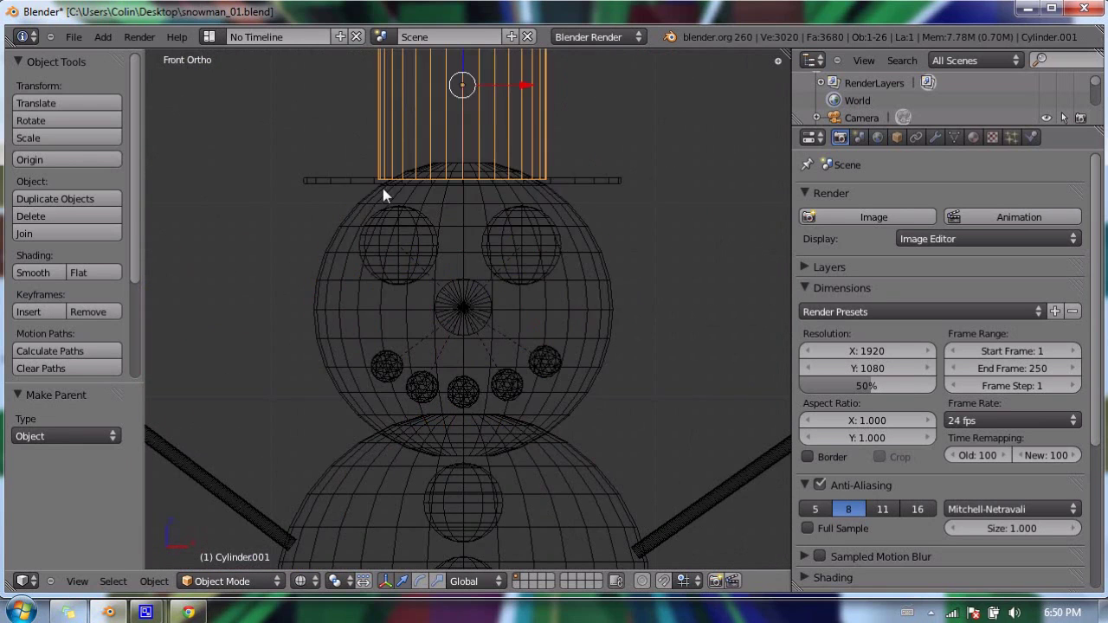
pyautogui.keyDown('shift'); pyautogui.rightClick(370, 184); pyautogui.keyUp('shift')
pyautogui.scroll(3, 473, 250)
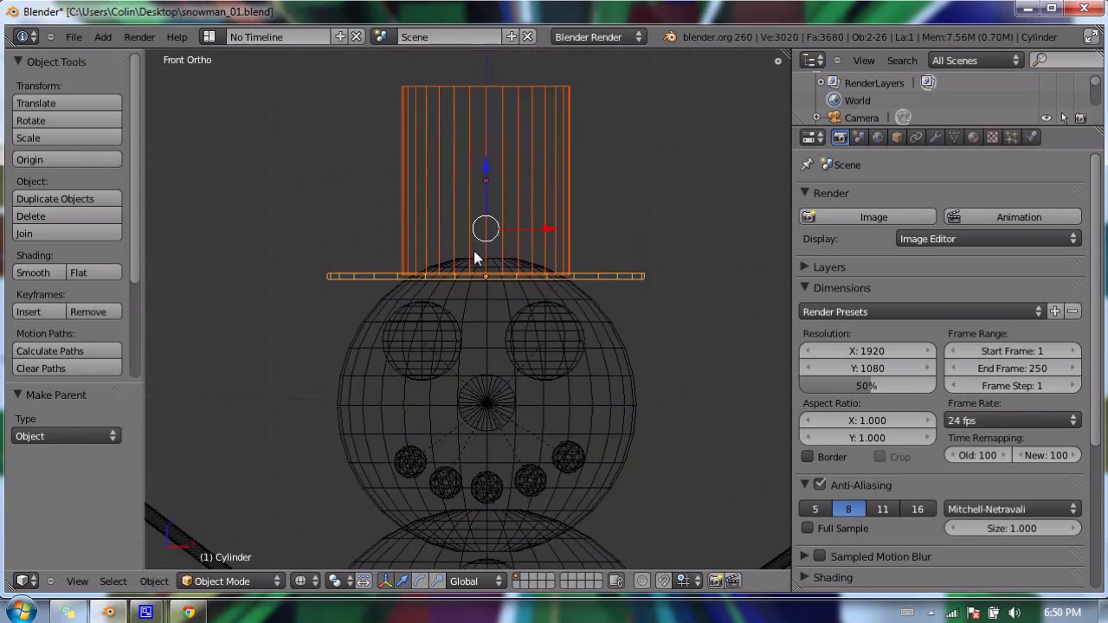
pyautogui.keyDown('shift'); pyautogui.moveTo(471, 248); pyautogui.dragTo(460, 344, button='middle'); pyautogui.keyUp('shift')
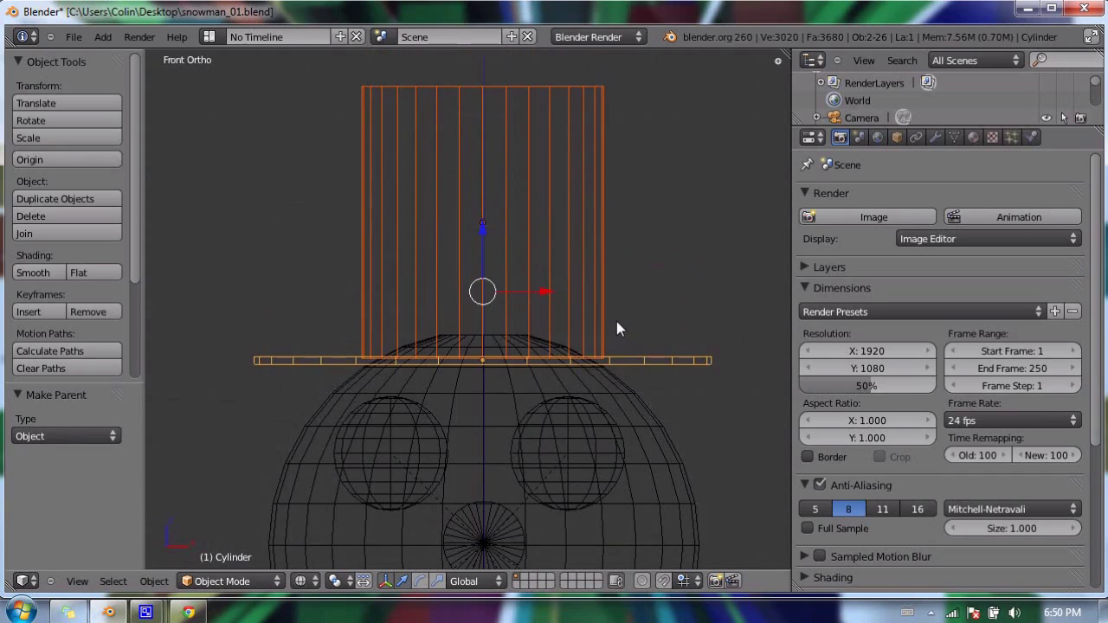
pyautogui.press('z')
pyautogui.press('a')
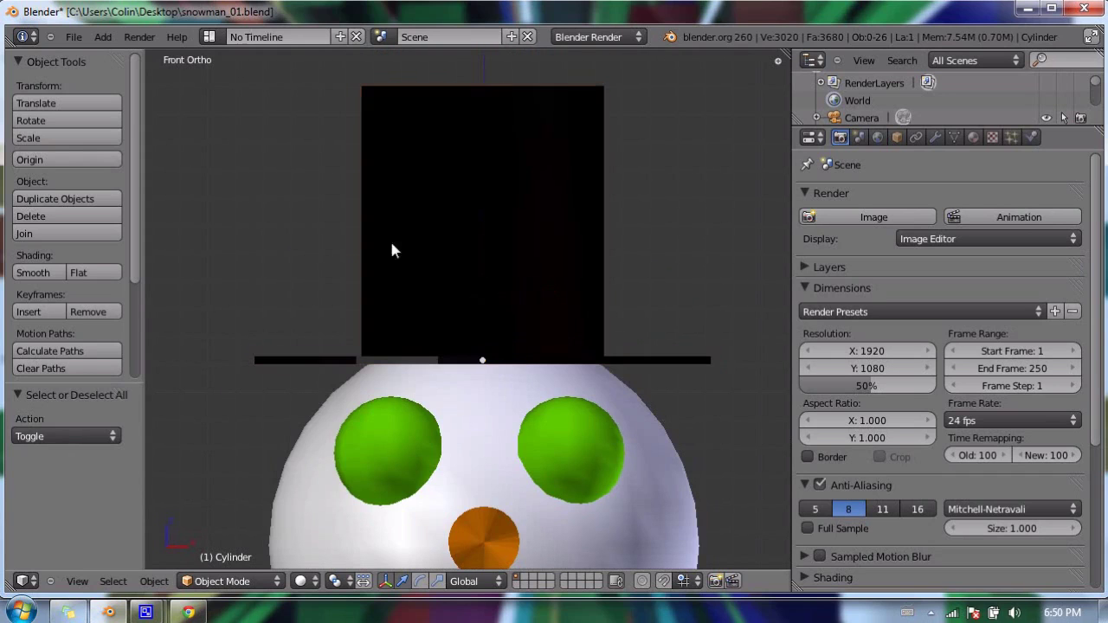
pyautogui.rightClick(432, 165)
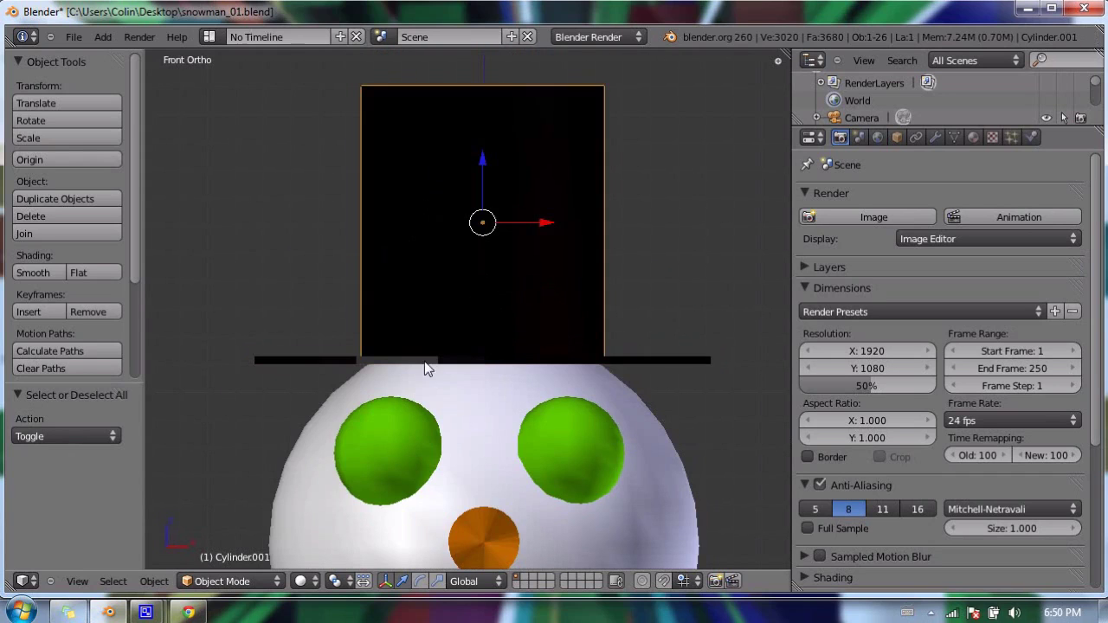
pyautogui.keyDown('shift'); pyautogui.rightClick(307, 364); pyautogui.keyUp('shift')
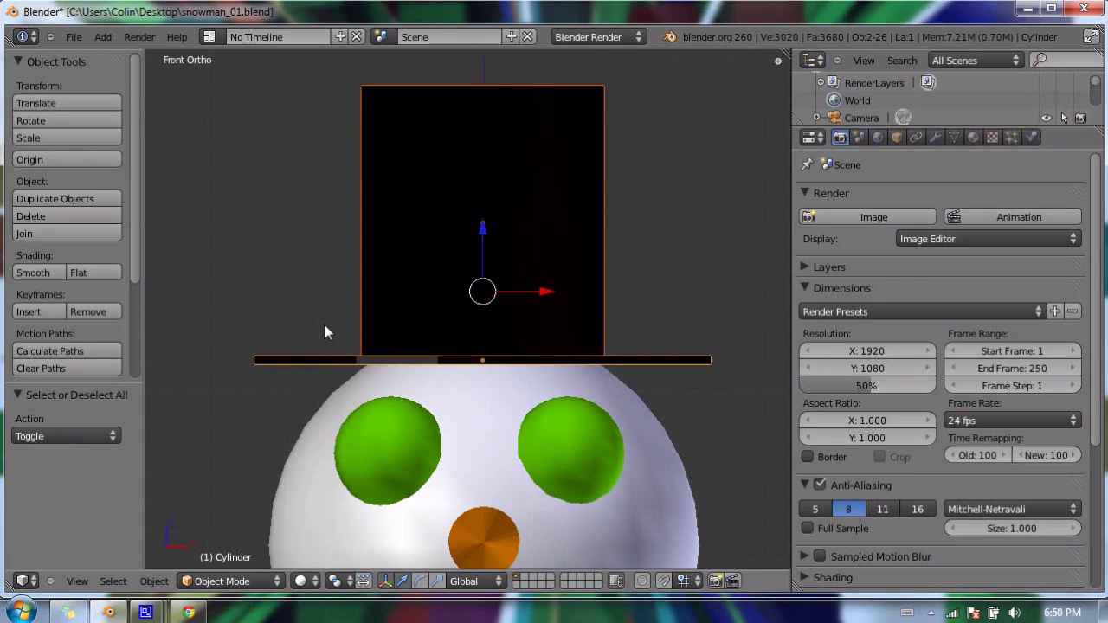
pyautogui.hotkey('ctrl', 'j')
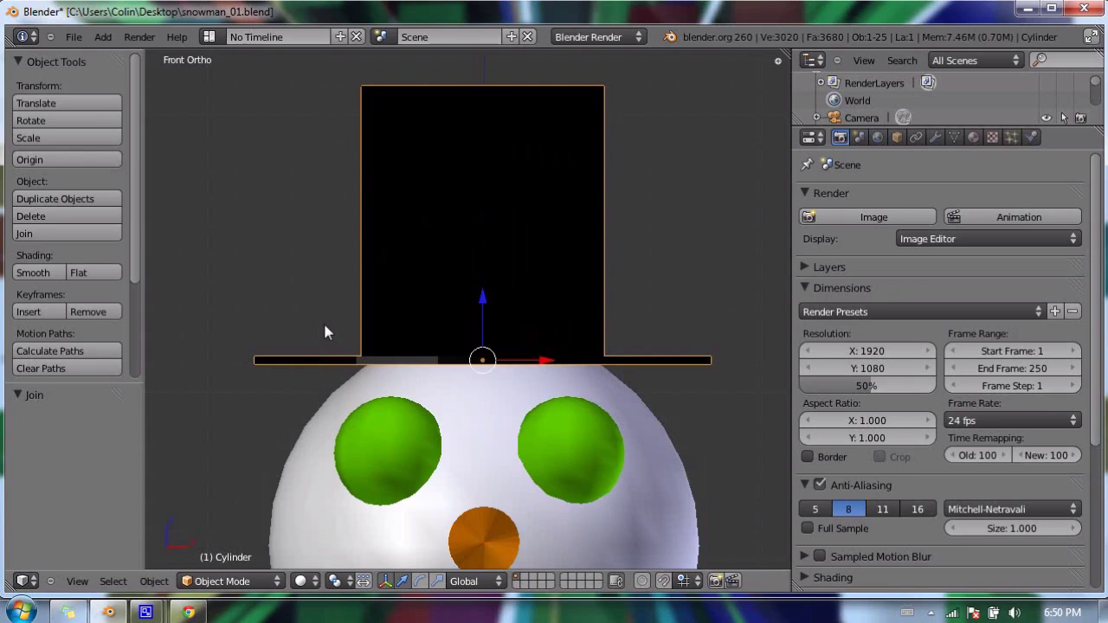
# Step: Inspect the joined hat from several angles, deselecting and reselecting it as one object
pyautogui.moveTo(397, 318)
pyautogui.mouseDown(button='middle')
pyautogui.moveTo(441, 333)
pyautogui.moveTo(404, 329)
pyautogui.mouseUp(button='middle')
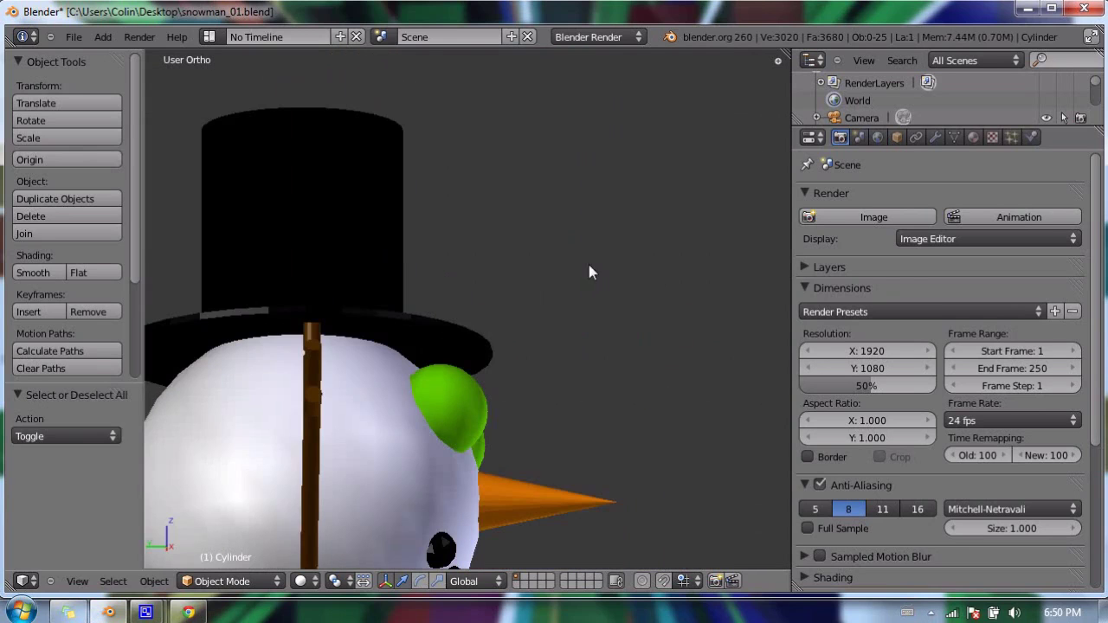
pyautogui.moveTo(422, 254); pyautogui.dragTo(461, 214, button='middle')
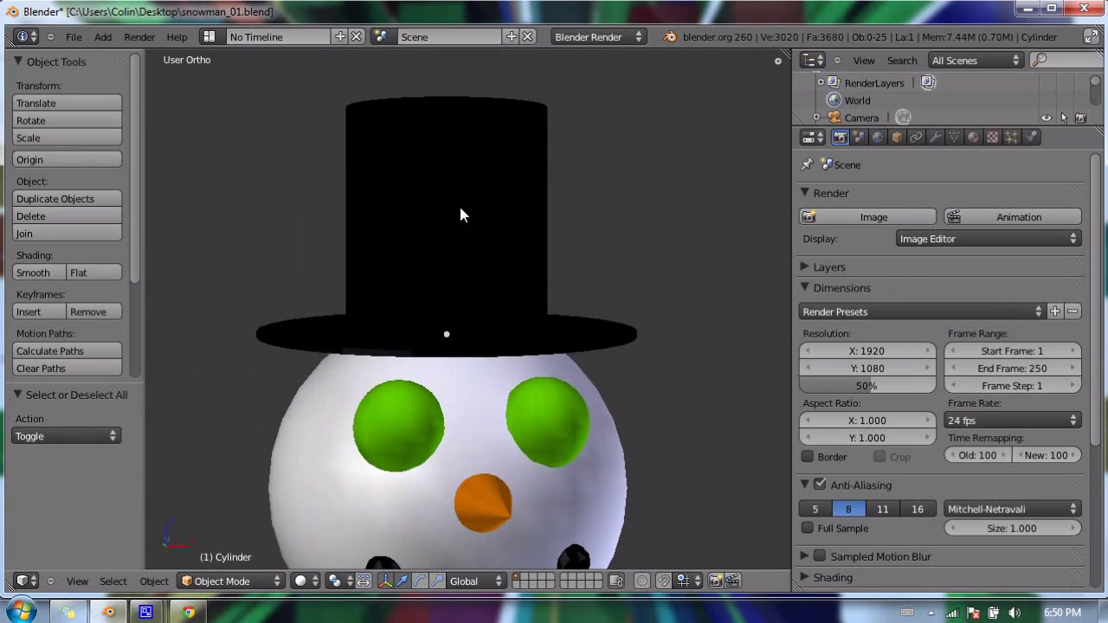
pyautogui.rightClick(441, 138)
pyautogui.moveTo(606, 264); pyautogui.dragTo(645, 262, button='middle')
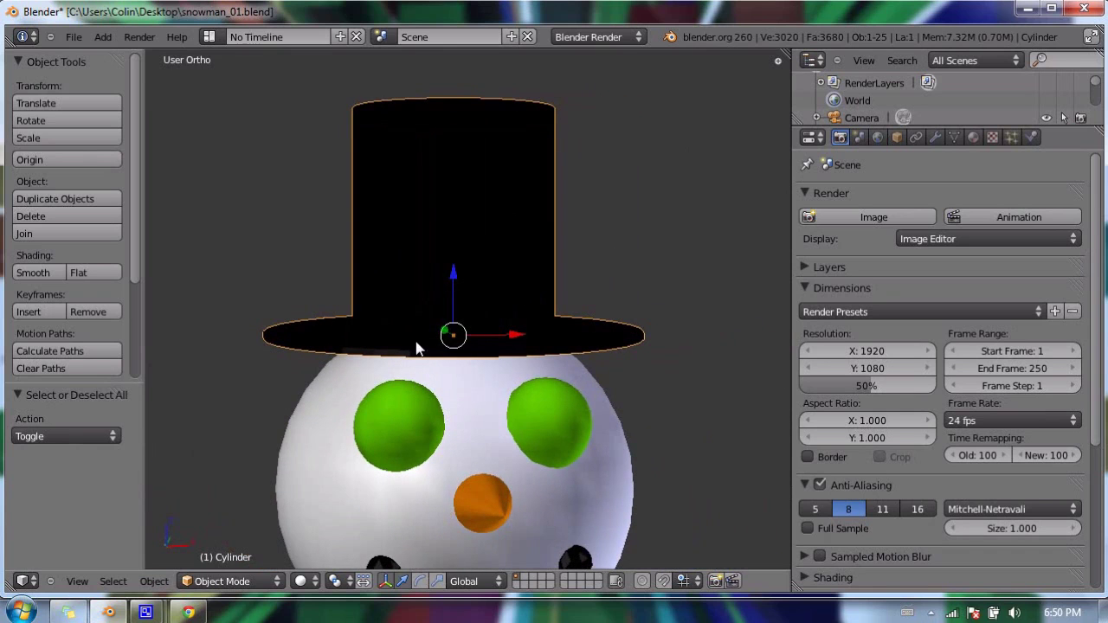
pyautogui.moveTo(468, 181); pyautogui.dragTo(581, 395, button='middle')
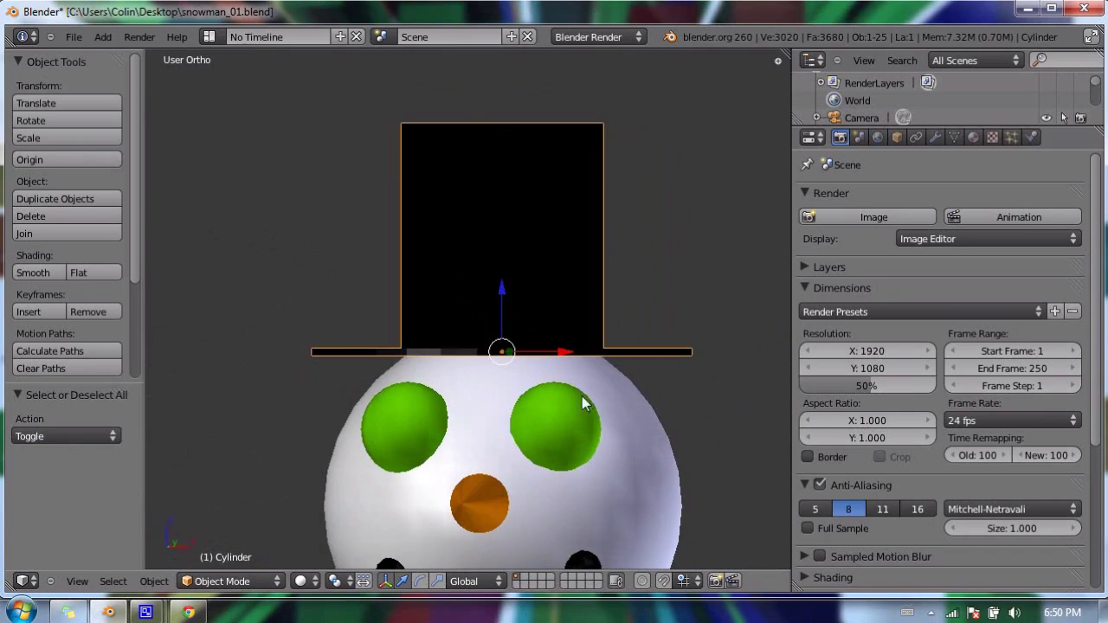
# Step: Parent the hat to the head sphere with Object parenting, working in the front view with wireframe shading
pyautogui.press('KP_1')
pyautogui.keyDown('shift'); pyautogui.moveTo(494, 389); pyautogui.dragTo(528, 216, button='middle'); pyautogui.keyUp('shift')
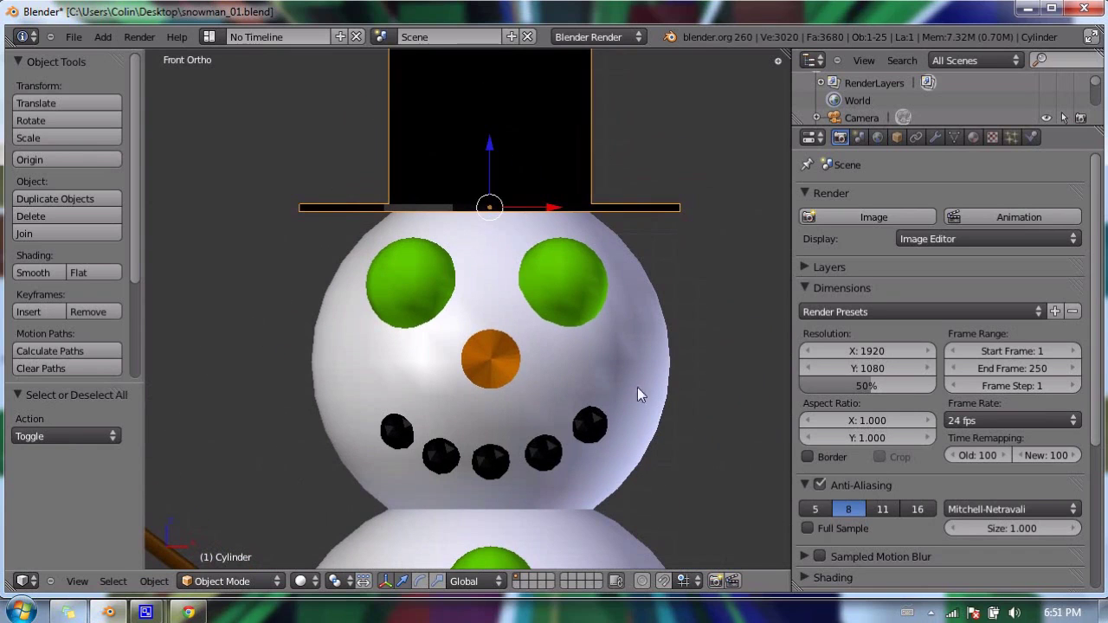
pyautogui.press('z')
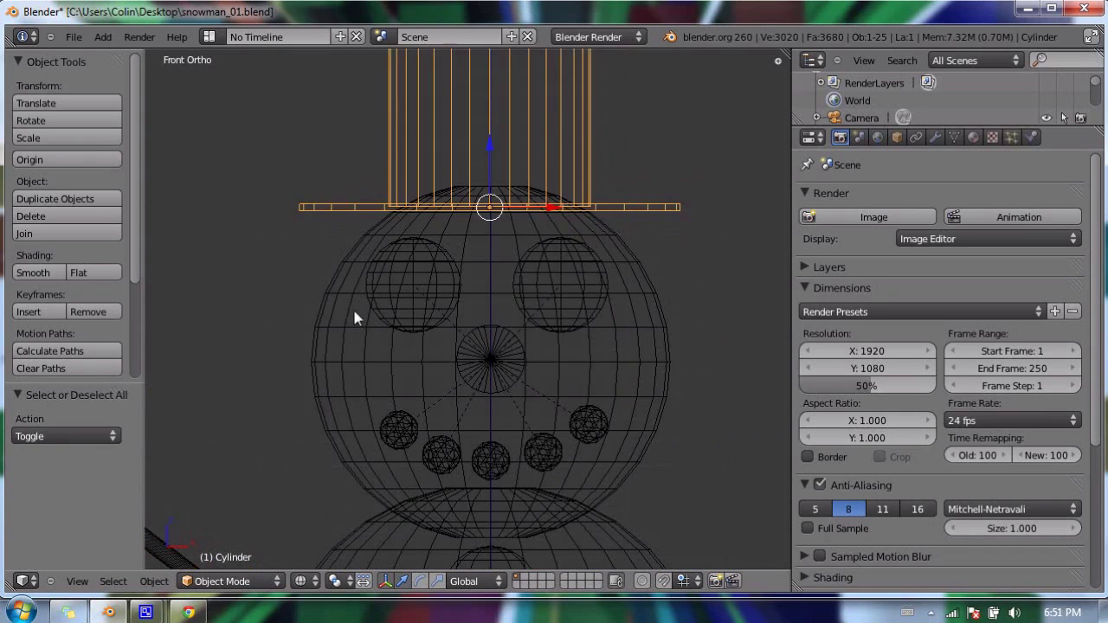
pyautogui.press('a')
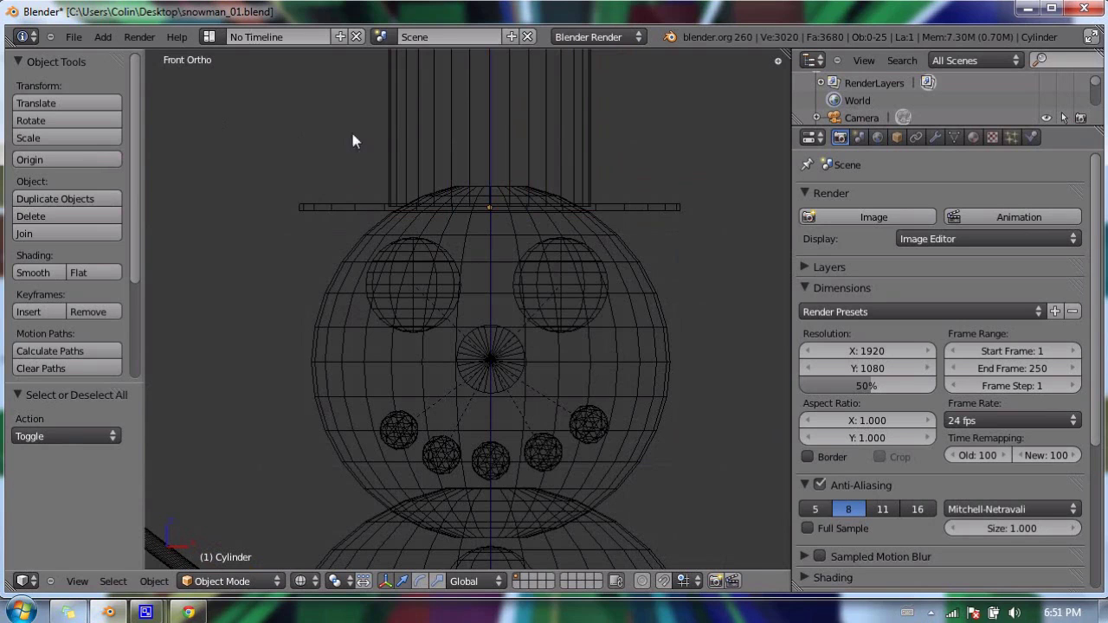
pyautogui.rightClick(388, 116)
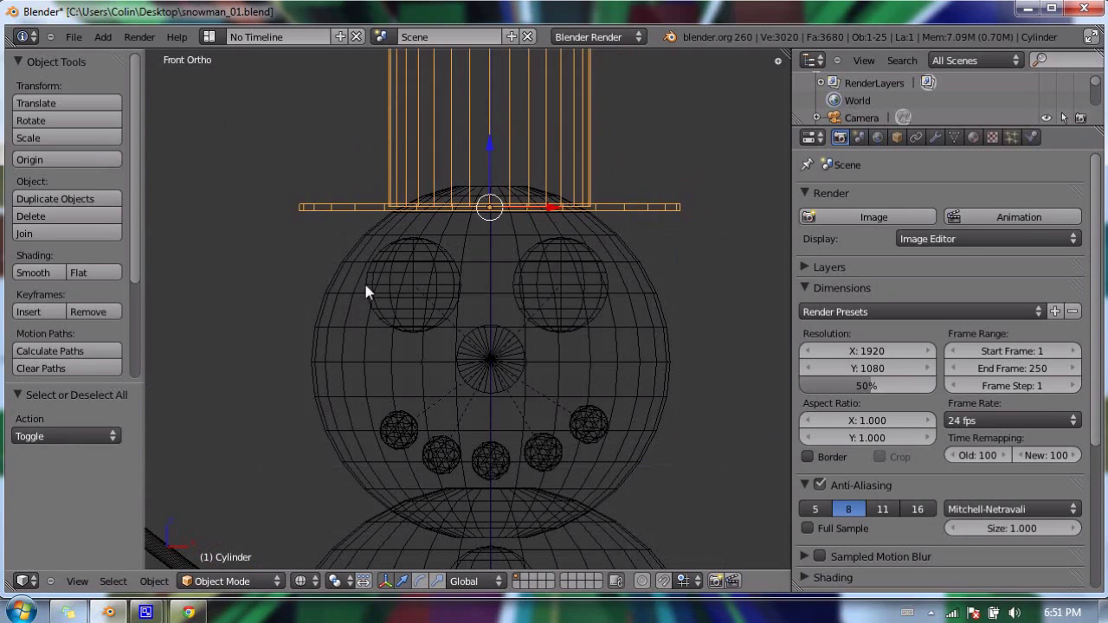
pyautogui.keyDown('shift'); pyautogui.rightClick(354, 259); pyautogui.keyUp('shift')
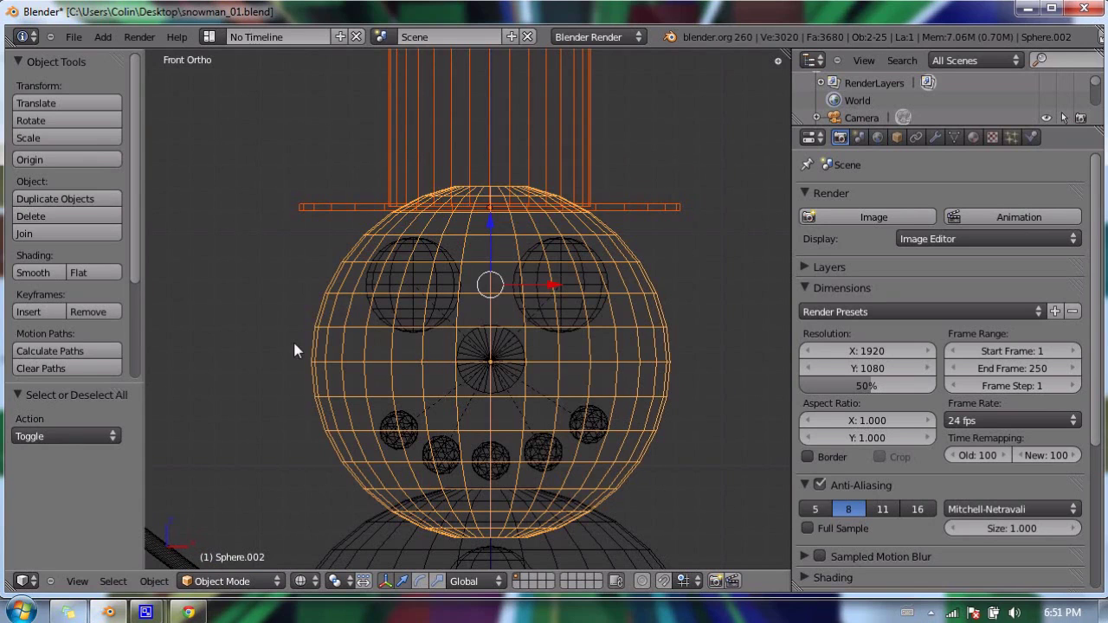
pyautogui.hotkey('ctrl', 'p')
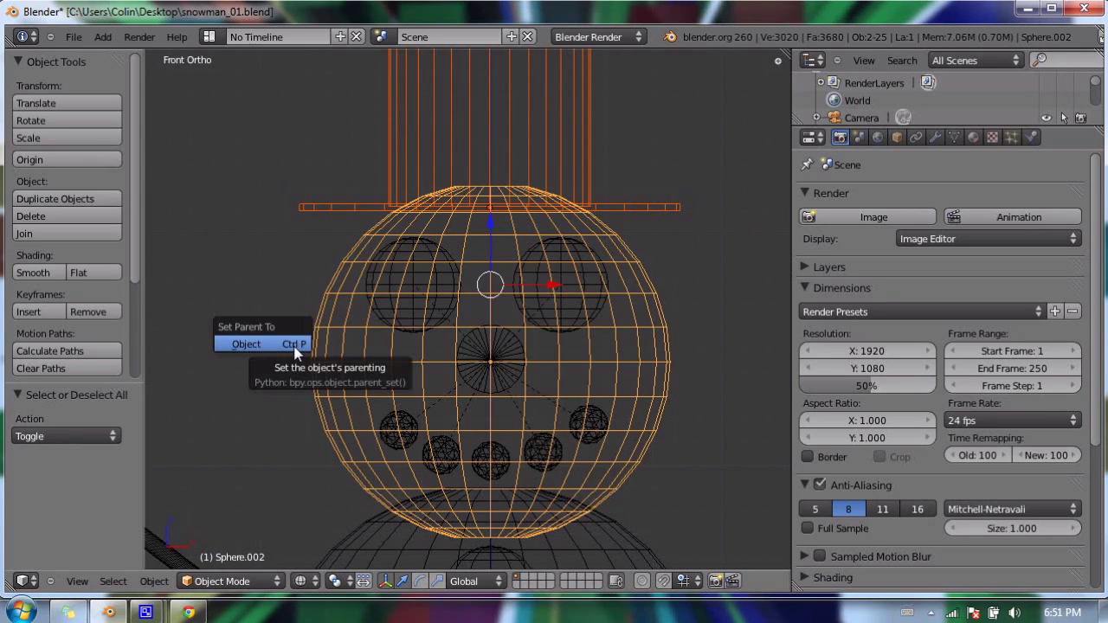
pyautogui.click(294, 344)
# Step: Examine the dashed relationship line between the hat's origin and the head's centre
pyautogui.moveTo(321, 366); pyautogui.dragTo(438, 292, button='middle')
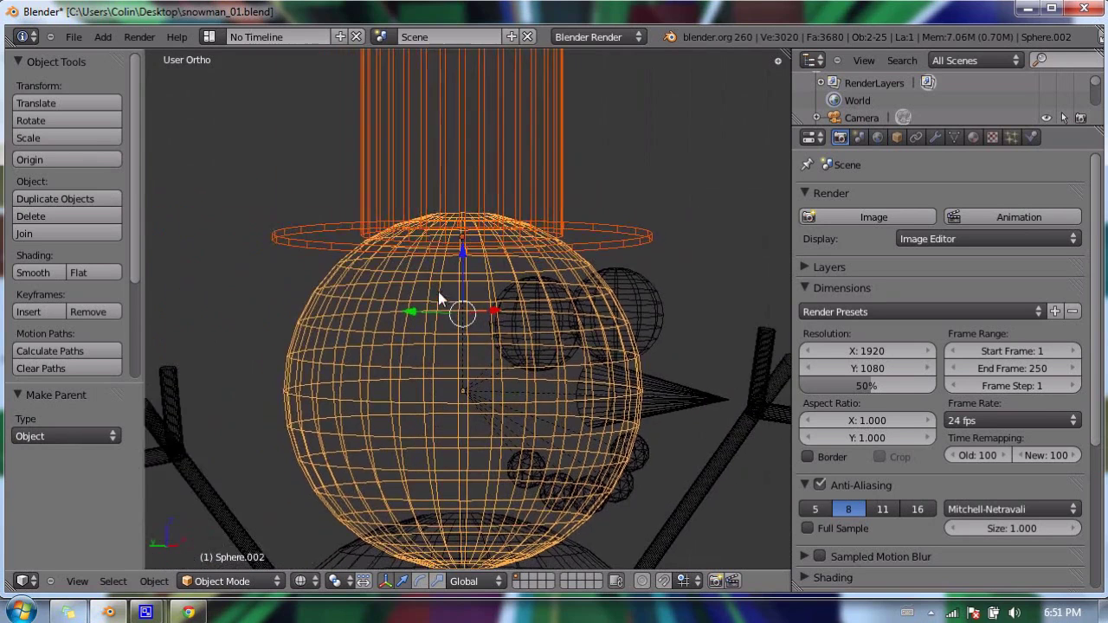
pyautogui.scroll(5, 433, 306)
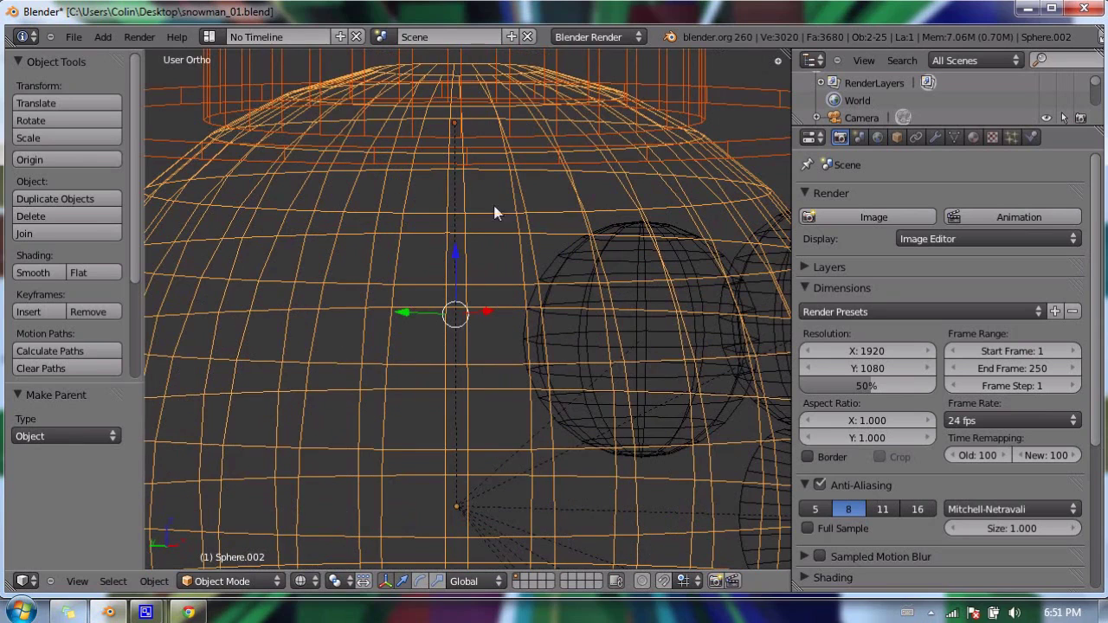
pyautogui.moveTo(478, 414); pyautogui.dragTo(470, 415, button='middle')
pyautogui.scroll(-1, 469, 420)
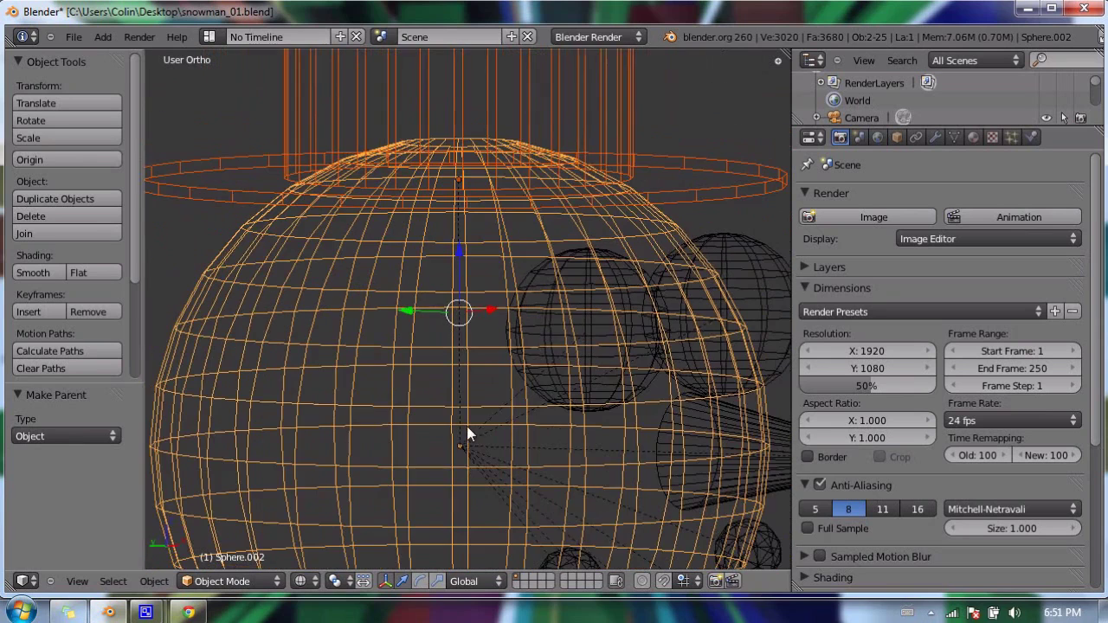
pyautogui.scroll(1, 475, 418)
pyautogui.scroll(-3, 528, 350)
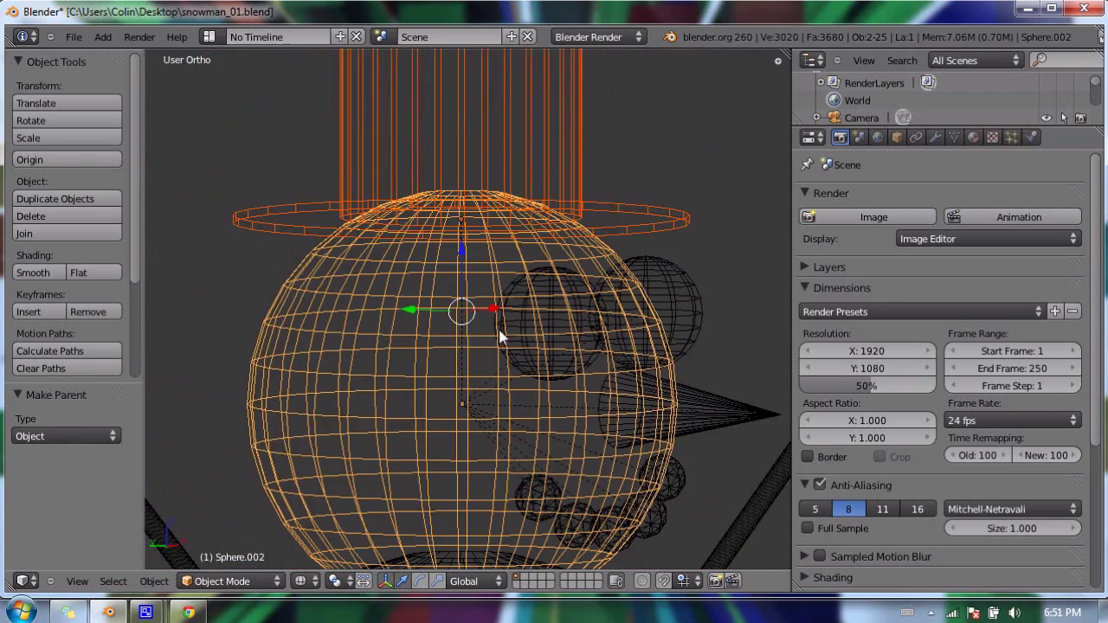
# Step: Try moving the head sphere on its own in the solid front view to test its parenting, cancelling the move
pyautogui.press('KP_1')
pyautogui.press('z')
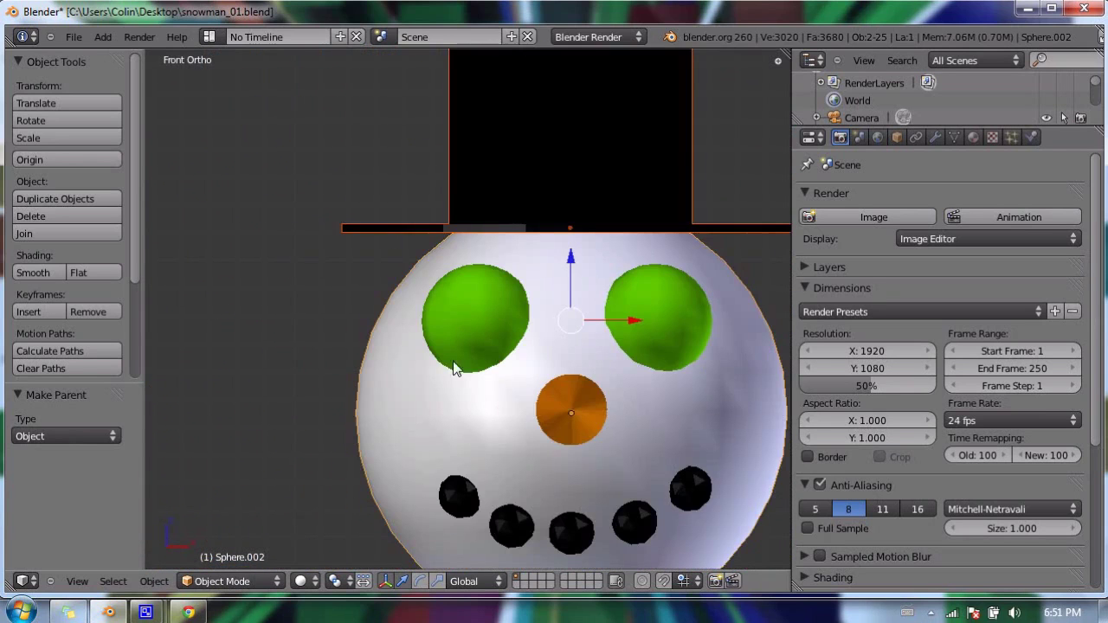
pyautogui.scroll(-1, 472, 394)
pyautogui.press('a')
pyautogui.rightClick(481, 381)
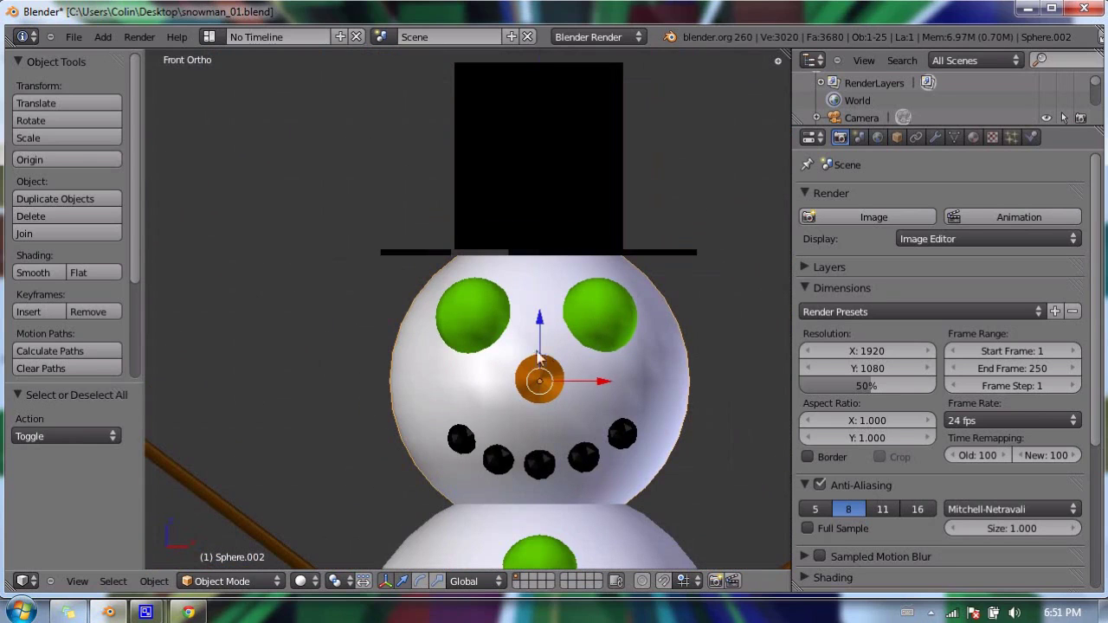
pyautogui.press('g')
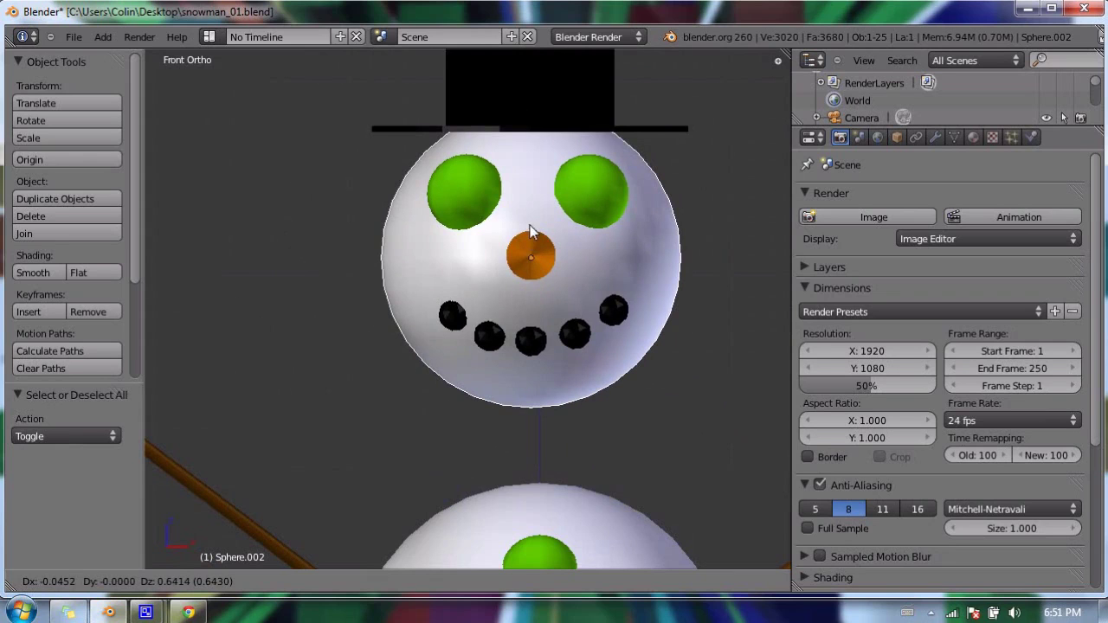
pyautogui.rightClick(599, 261)
# Step: Parent the three stick fingers of the snowman's left-hand arm in front view to that arm's long stick with Object parenting
pyautogui.scroll(-3, 629, 203)
pyautogui.keyDown('shift'); pyautogui.moveTo(565, 405); pyautogui.dragTo(527, 160, button='middle'); pyautogui.keyUp('shift')
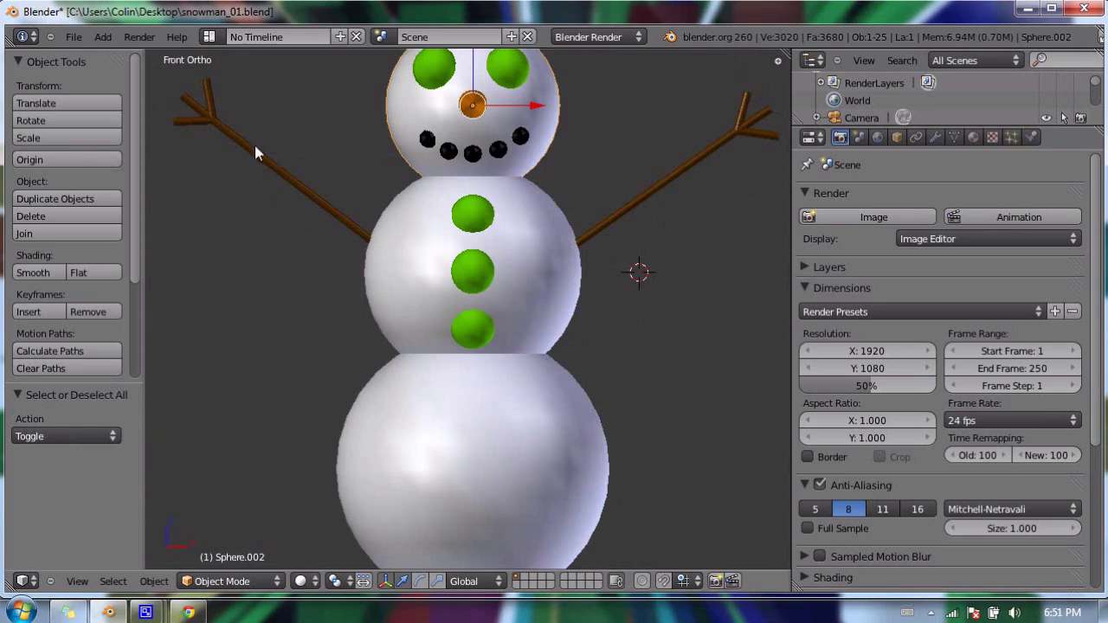
pyautogui.keyDown('shift'); pyautogui.moveTo(254, 150); pyautogui.dragTo(472, 230, button='middle'); pyautogui.keyUp('shift')
pyautogui.scroll(2, 413, 196)
pyautogui.scroll(5, 359, 121)
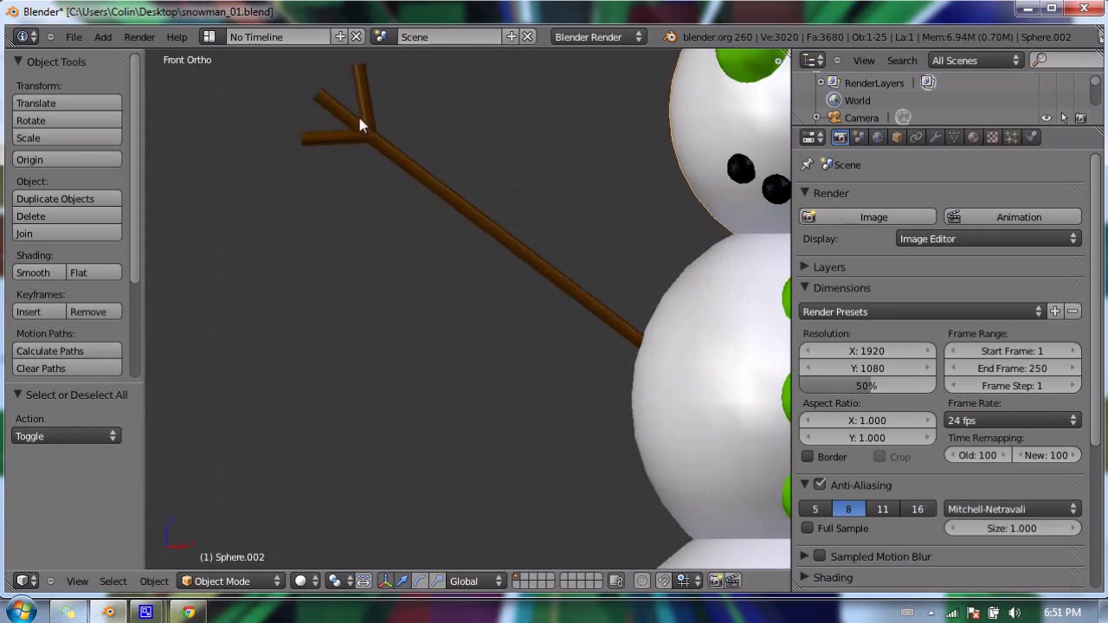
pyautogui.keyDown('shift'); pyautogui.moveTo(357, 133); pyautogui.dragTo(458, 219, button='middle'); pyautogui.keyUp('shift')
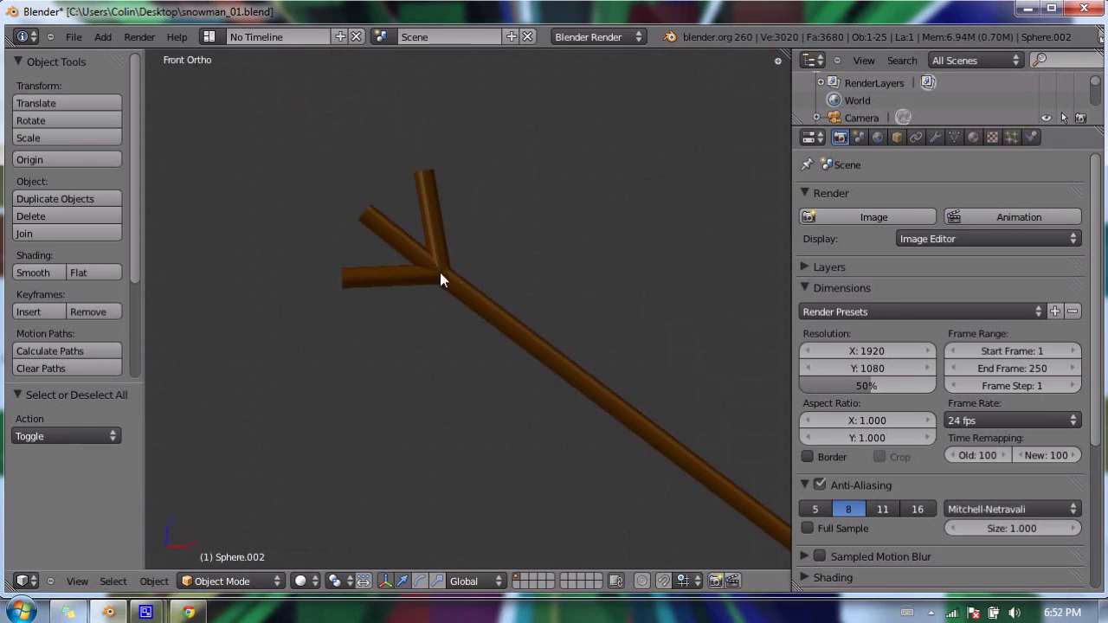
pyautogui.press('a')
pyautogui.rightClick(421, 221)
pyautogui.keyDown('shift'); pyautogui.rightClick(391, 230); pyautogui.keyUp('shift')
pyautogui.keyDown('shift'); pyautogui.rightClick(380, 279); pyautogui.keyUp('shift')
pyautogui.keyDown('shift'); pyautogui.rightClick(469, 300); pyautogui.keyUp('shift')
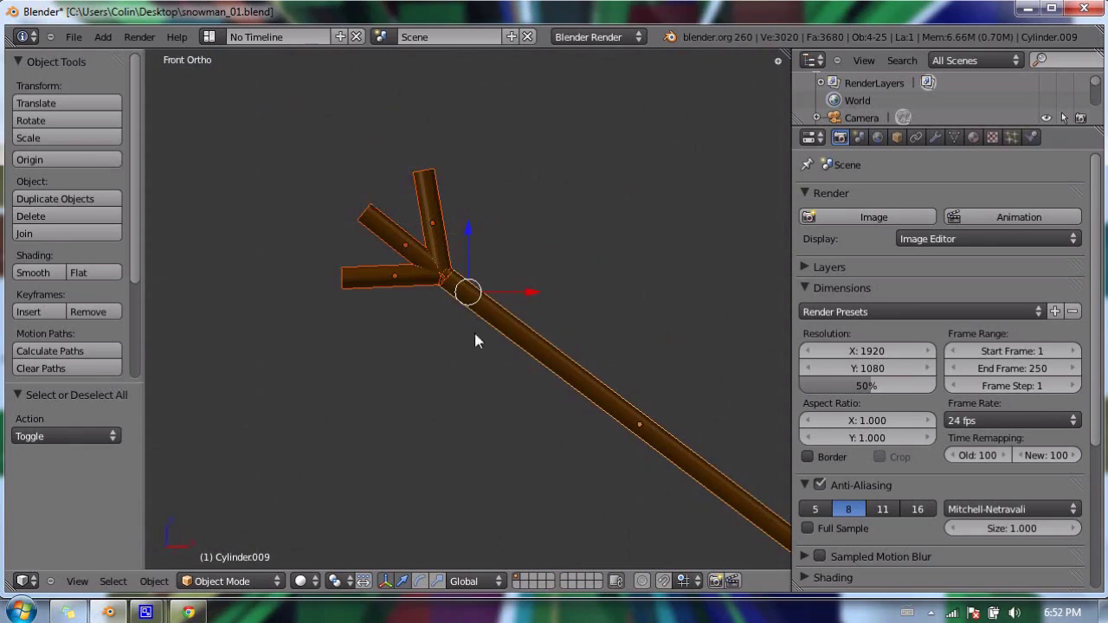
pyautogui.hotkey('ctrl', 'p')
pyautogui.click(428, 299)
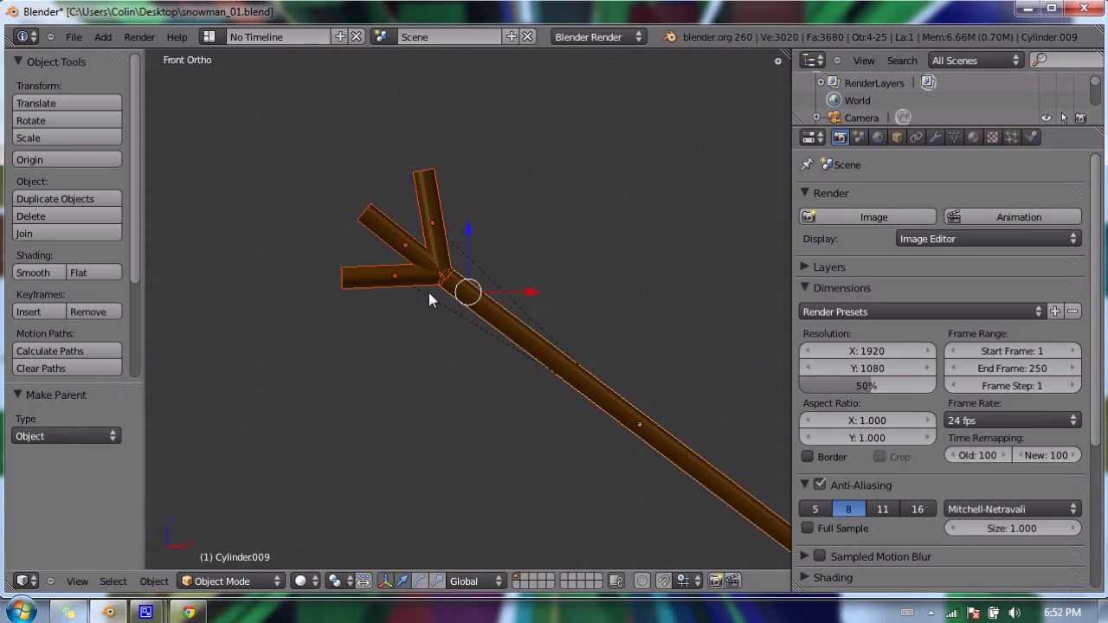
# Step: Clear the selection and select the uppermost finger of the opposite stick arm
pyautogui.scroll(-1, 429, 293)
pyautogui.keyDown('shift'); pyautogui.moveTo(779, 340); pyautogui.dragTo(78, 305, button='middle'); pyautogui.keyUp('shift')
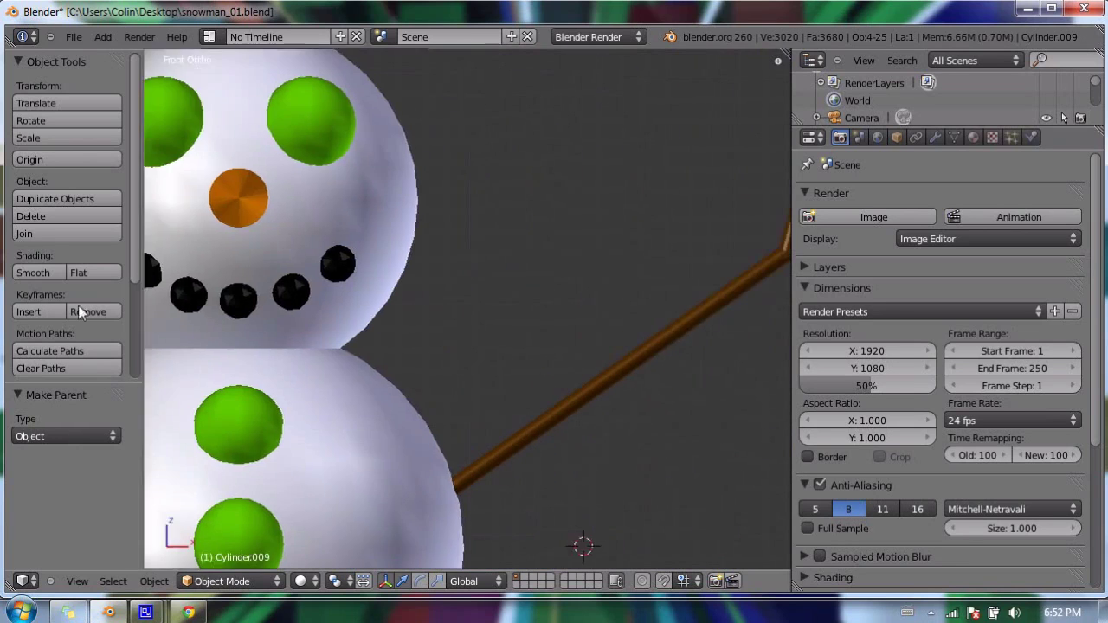
pyautogui.keyDown('shift'); pyautogui.moveTo(745, 240); pyautogui.dragTo(400, 243, button='middle'); pyautogui.keyUp('shift')
pyautogui.press('a')
pyautogui.rightClick(449, 214)
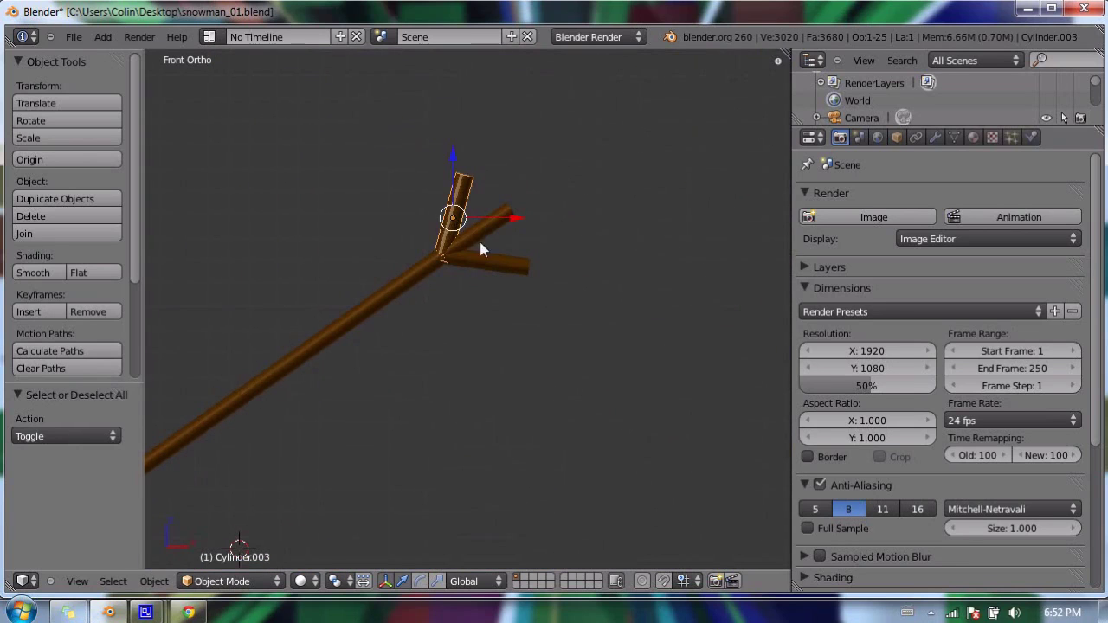
pyautogui.keyDown('shift'); pyautogui.rightClick(489, 219); pyautogui.keyUp('shift')
pyautogui.keyDown('shift'); pyautogui.rightClick(514, 265); pyautogui.keyUp('shift')
pyautogui.keyDown('shift'); pyautogui.rightClick(435, 262); pyautogui.keyUp('shift')
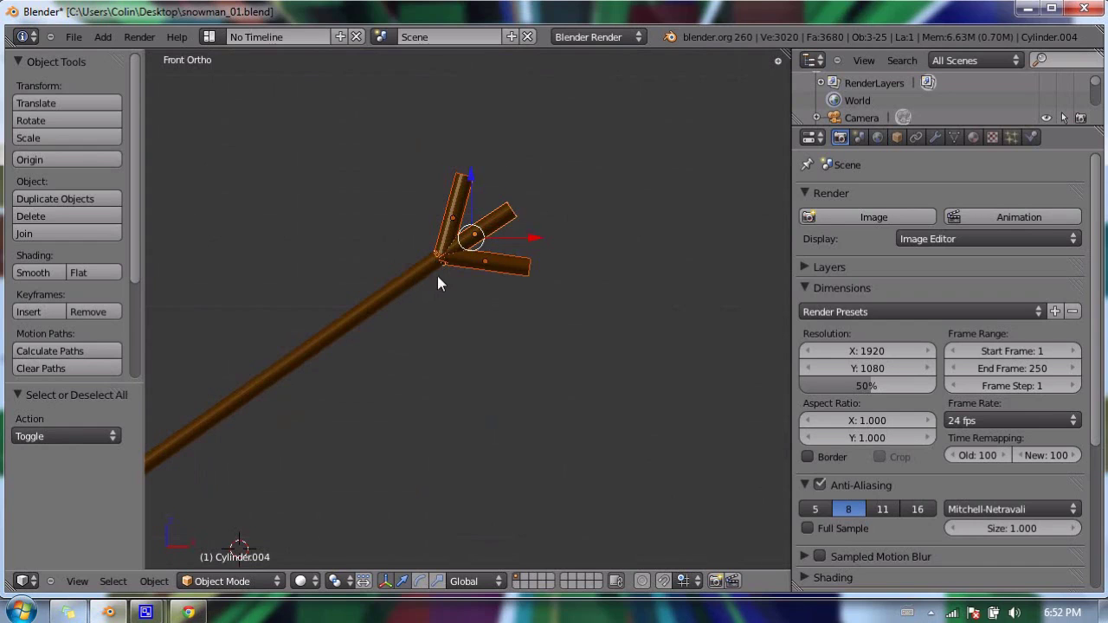
pyautogui.hotkey('ctrl', 'z')
pyautogui.hotkey('ctrl', 'z')
pyautogui.hotkey('ctrl', 'z')
pyautogui.hotkey('ctrl', 'z')
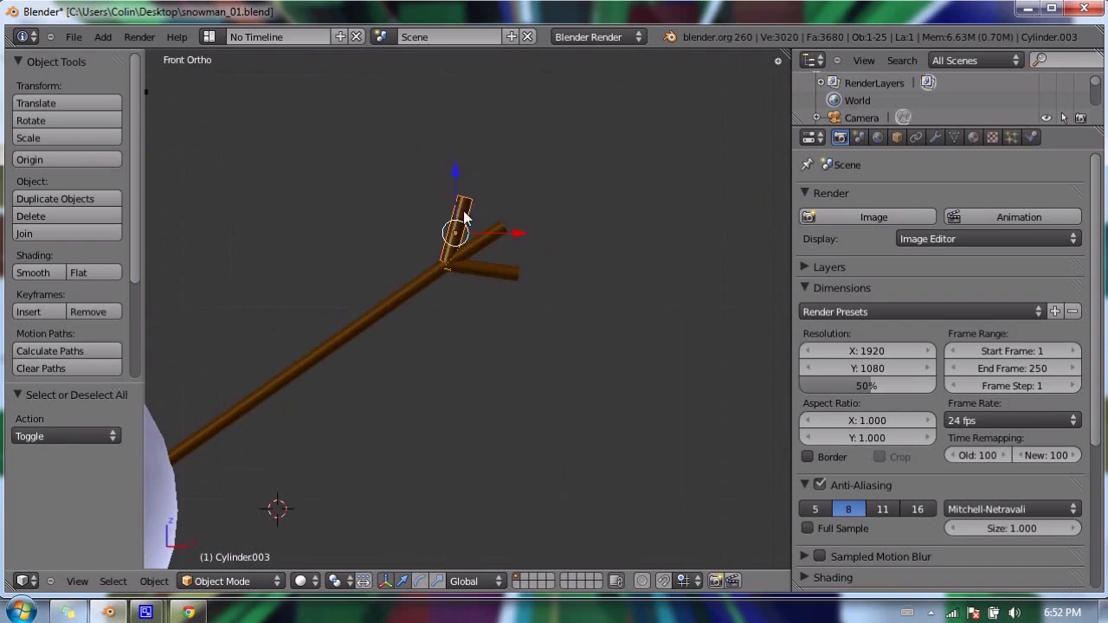
# Step: Add the other two fingers and the long arm stick to the selection and parent the fingers to the stick as Object
pyautogui.keyDown('shift'); pyautogui.rightClick(494, 229); pyautogui.keyUp('shift')
pyautogui.keyDown('shift'); pyautogui.rightClick(507, 271); pyautogui.keyUp('shift')
pyautogui.keyDown('shift'); pyautogui.rightClick(419, 276); pyautogui.keyUp('shift')
pyautogui.hotkey('ctrl', 'p')
pyautogui.click(425, 274)
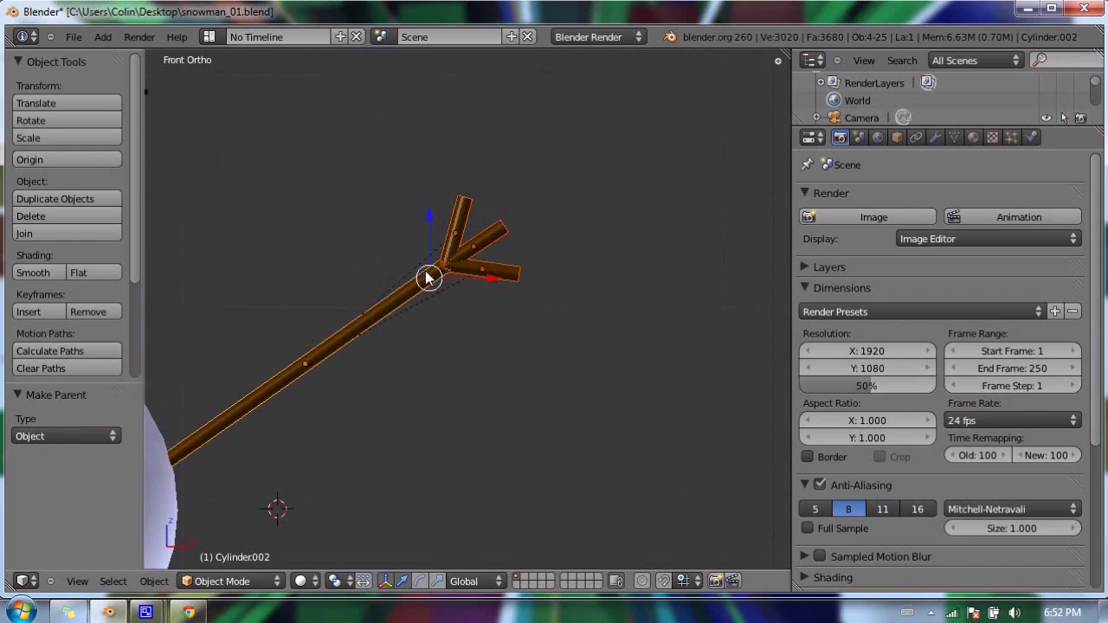
# Step: Parent the three green buttons and both arm sticks to the middle body sphere with Object parenting, using wireframe shading to select it
pyautogui.keyDown('shift'); pyautogui.moveTo(286, 283); pyautogui.dragTo(507, 285, button='middle'); pyautogui.keyUp('shift')
pyautogui.rightClick(507, 286)
pyautogui.keyDown('shift'); pyautogui.rightClick(509, 385); pyautogui.keyUp('shift')
pyautogui.keyDown('shift'); pyautogui.rightClick(513, 506); pyautogui.keyUp('shift')
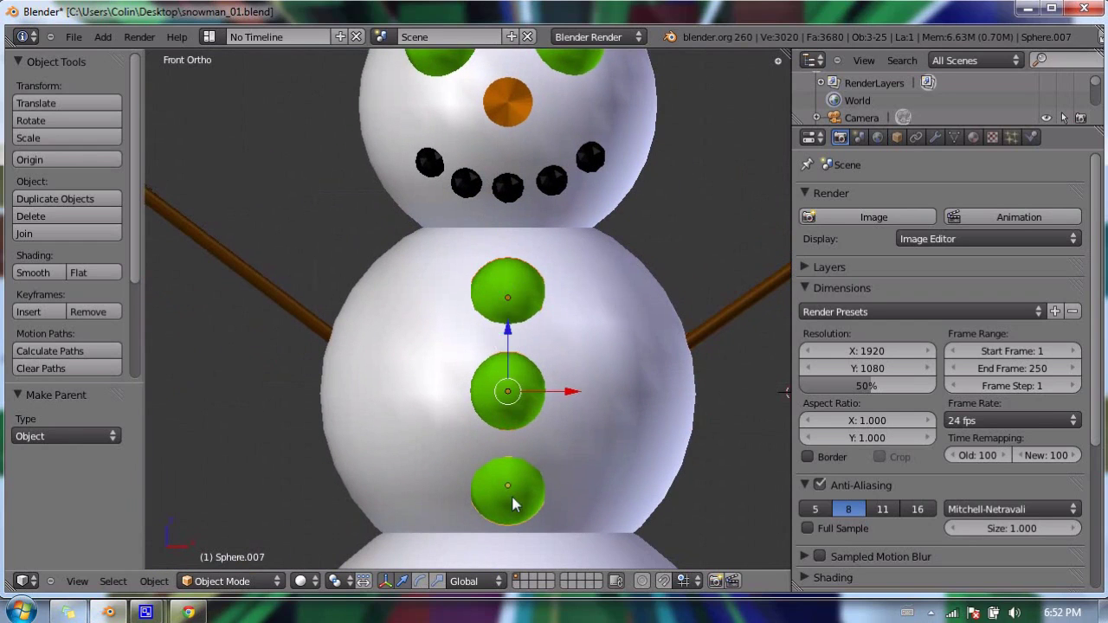
pyautogui.keyDown('shift'); pyautogui.rightClick(231, 264); pyautogui.keyUp('shift')
pyautogui.keyDown('shift'); pyautogui.rightClick(720, 324); pyautogui.keyUp('shift')
pyautogui.press('z')
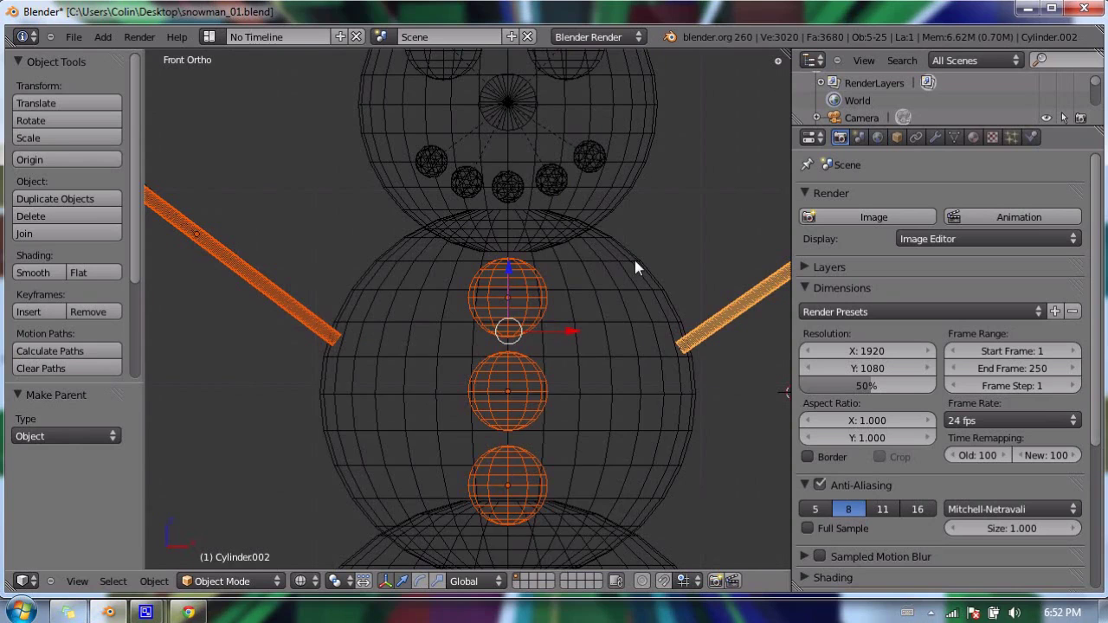
pyautogui.keyDown('shift'); pyautogui.rightClick(618, 286); pyautogui.keyUp('shift')
pyautogui.hotkey('ctrl', 'p')
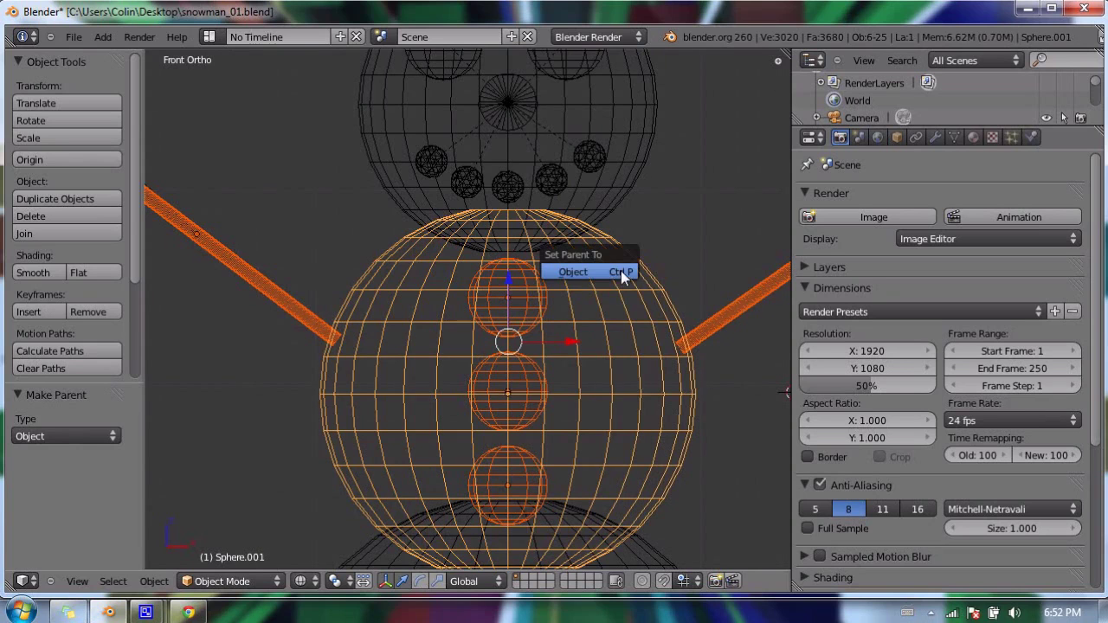
pyautogui.click(573, 272)
# Step: Examine the dashed relationship lines running from both arms and the buttons to the middle sphere's centre
pyautogui.keyDown('shift'); pyautogui.moveTo(653, 243); pyautogui.dragTo(461, 268, button='middle'); pyautogui.keyUp('shift')
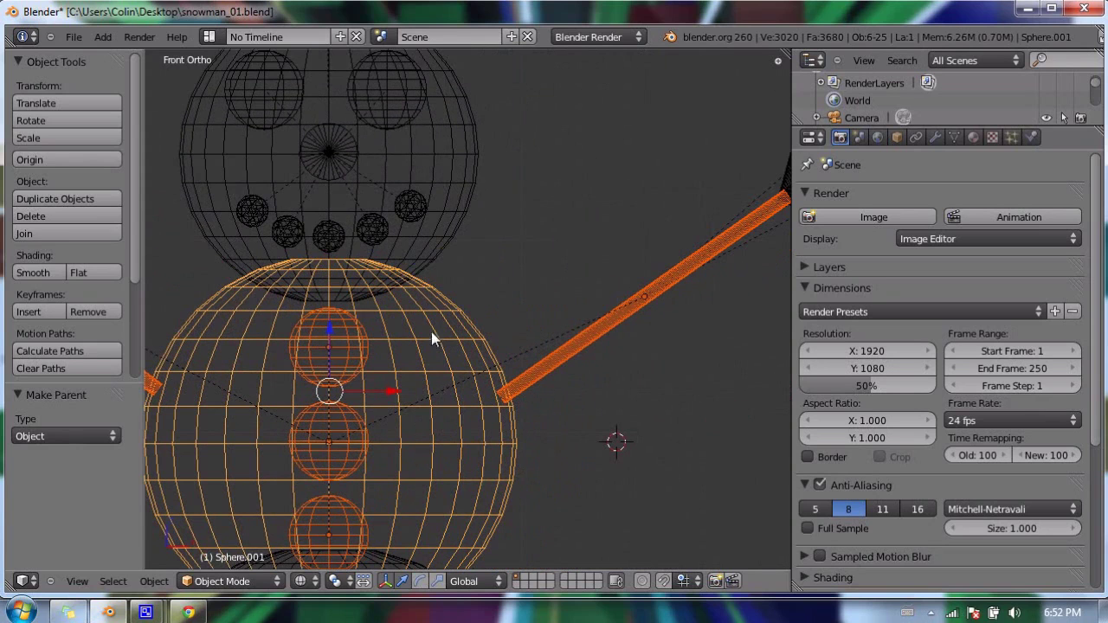
pyautogui.keyDown('shift'); pyautogui.moveTo(631, 299); pyautogui.dragTo(554, 259, button='middle'); pyautogui.keyUp('shift')
pyautogui.keyDown('shift'); pyautogui.moveTo(296, 362); pyautogui.dragTo(604, 353, button='middle'); pyautogui.keyUp('shift')
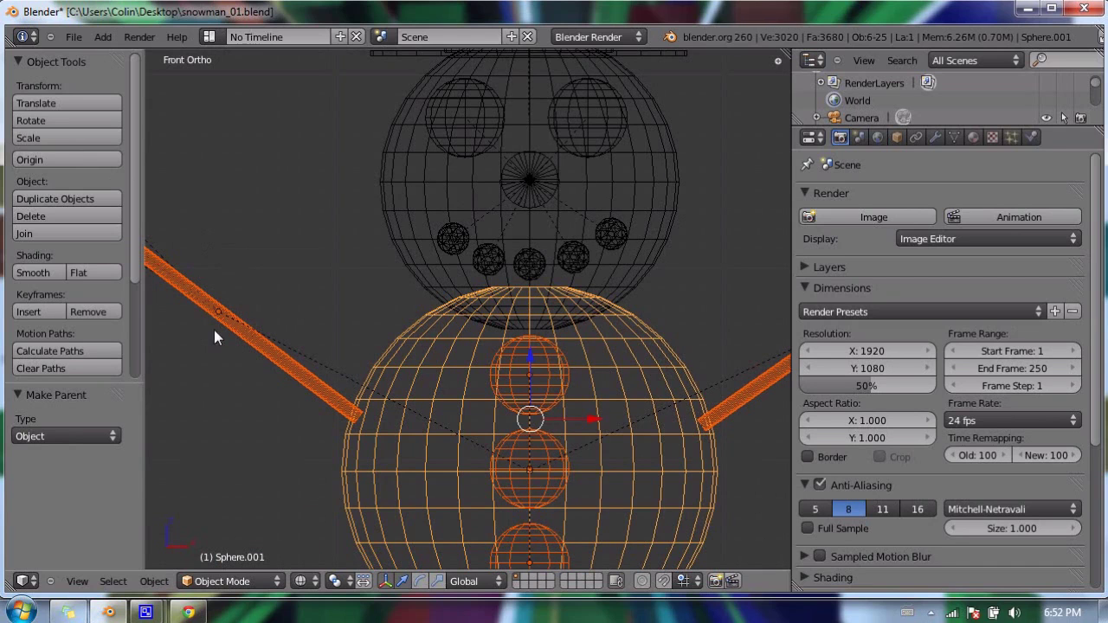
pyautogui.keyDown('shift'); pyautogui.moveTo(278, 310); pyautogui.dragTo(200, 198, button='middle'); pyautogui.keyUp('shift')
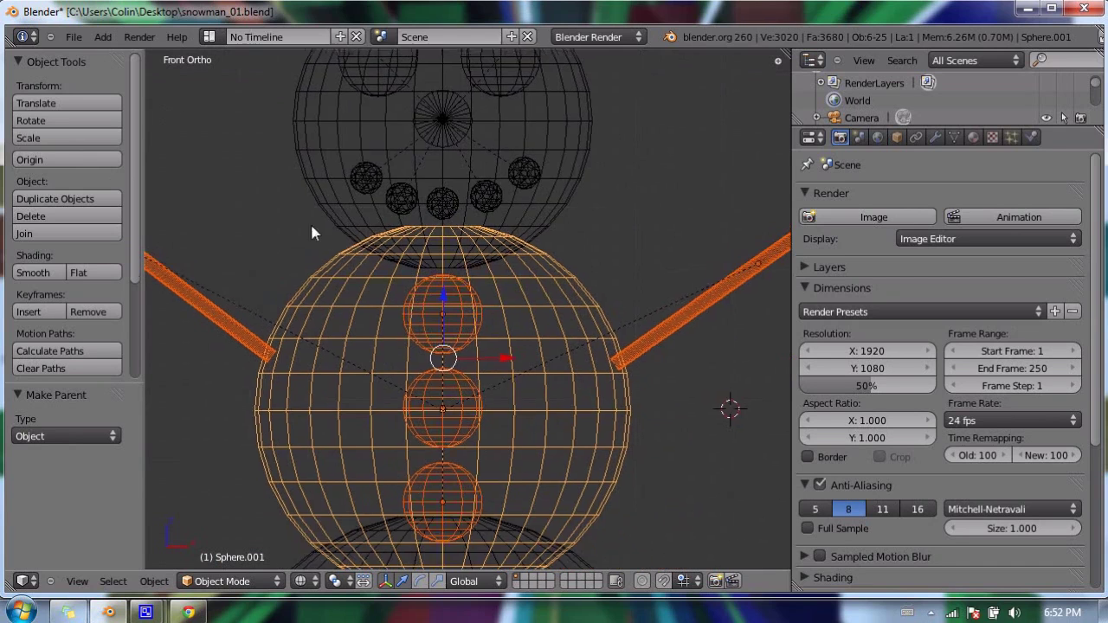
pyautogui.keyDown('shift'); pyautogui.moveTo(310, 221); pyautogui.dragTo(525, 305, button='middle'); pyautogui.keyUp('shift')
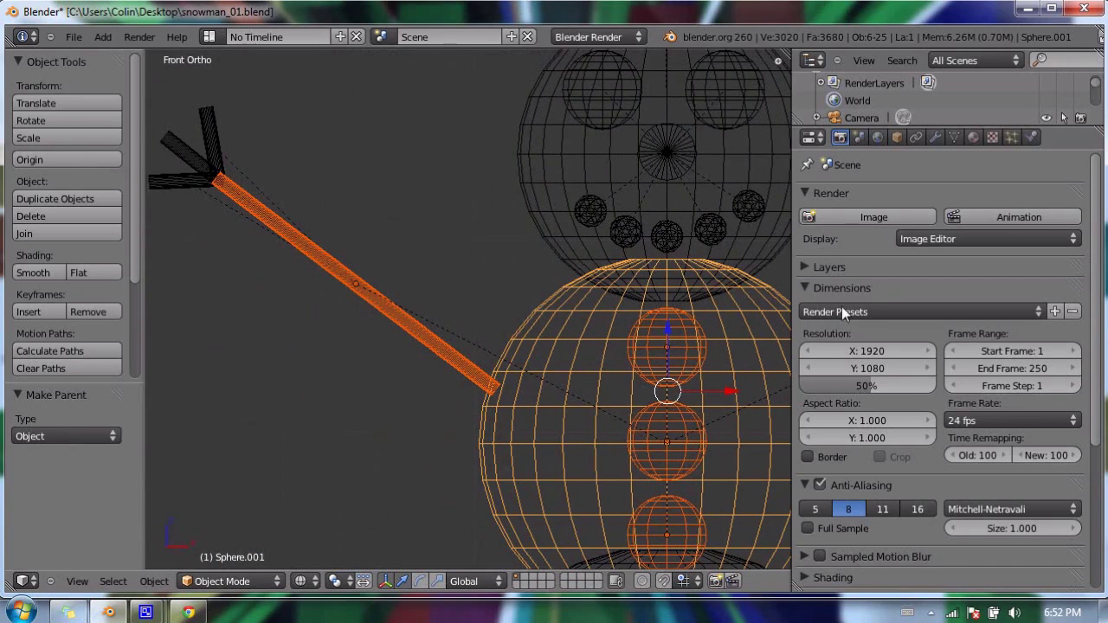
pyautogui.press('KP_Decimal')
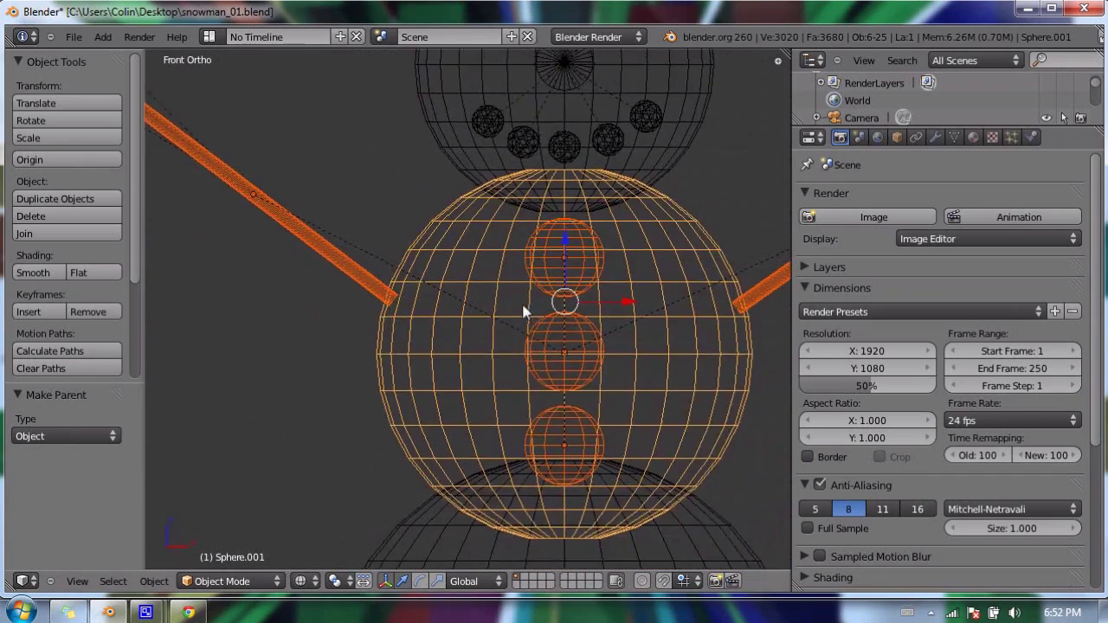
pyautogui.scroll(2, 519, 314)
# Step: Test the middle sphere's parenting by moving it about -0.481 in X and 0.436 in Z and back, undoing both moves
pyautogui.rightClick(477, 276)
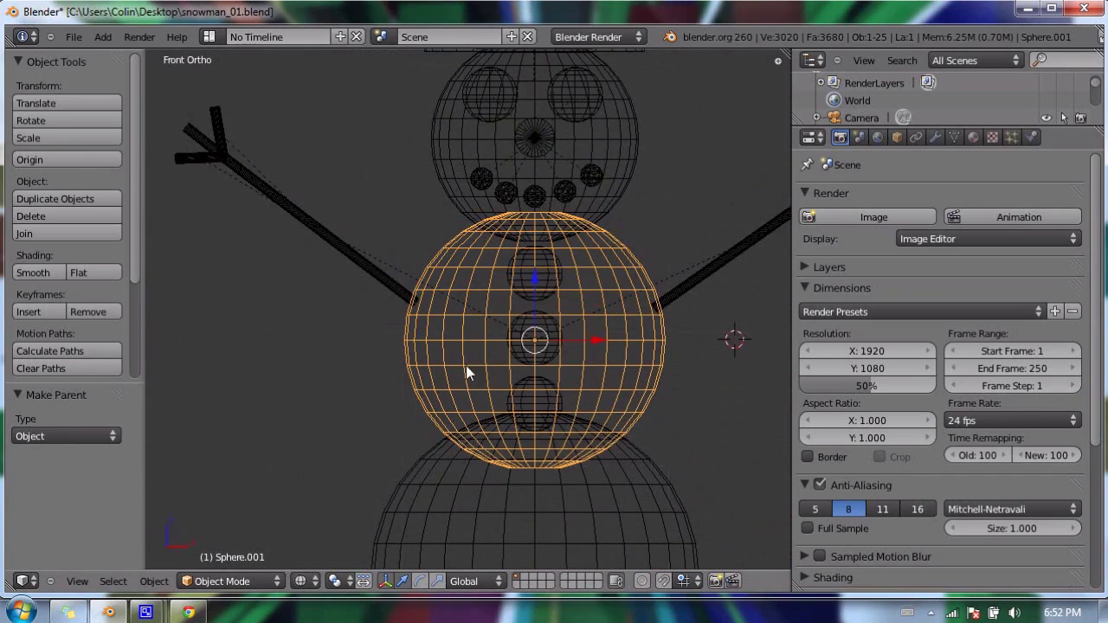
pyautogui.press('g')
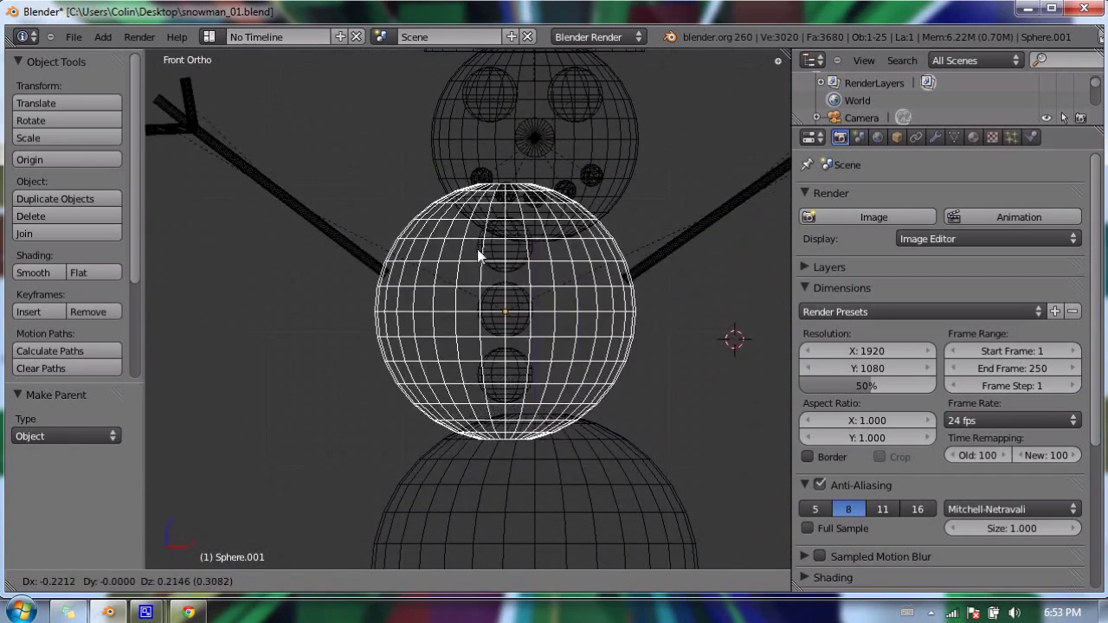
pyautogui.click(443, 223)
pyautogui.press('z')
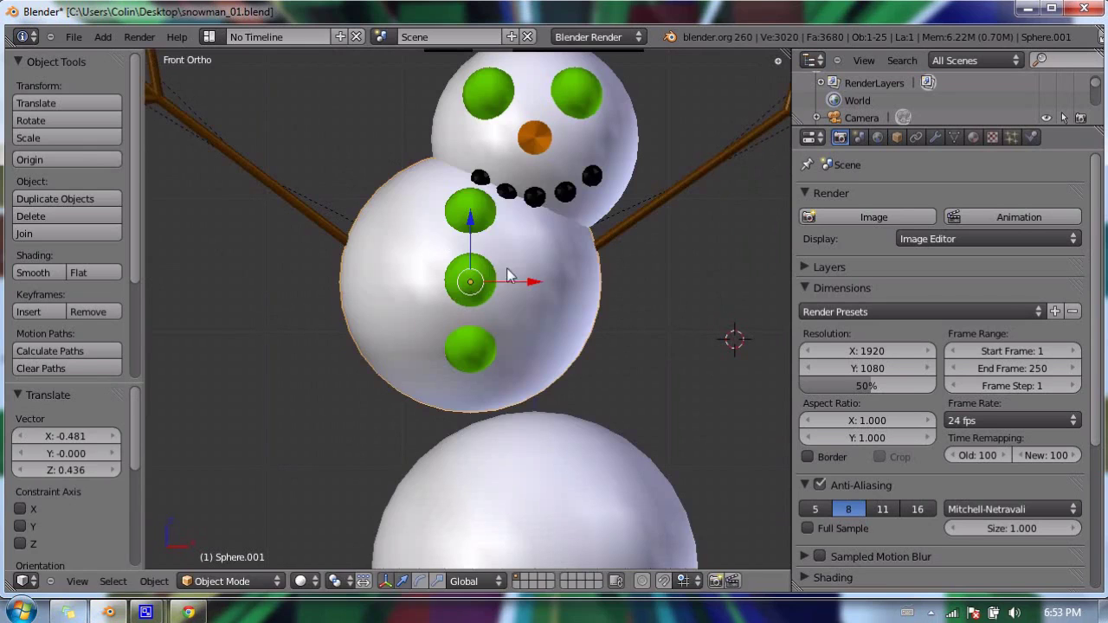
pyautogui.press('g')
pyautogui.click(540, 295)
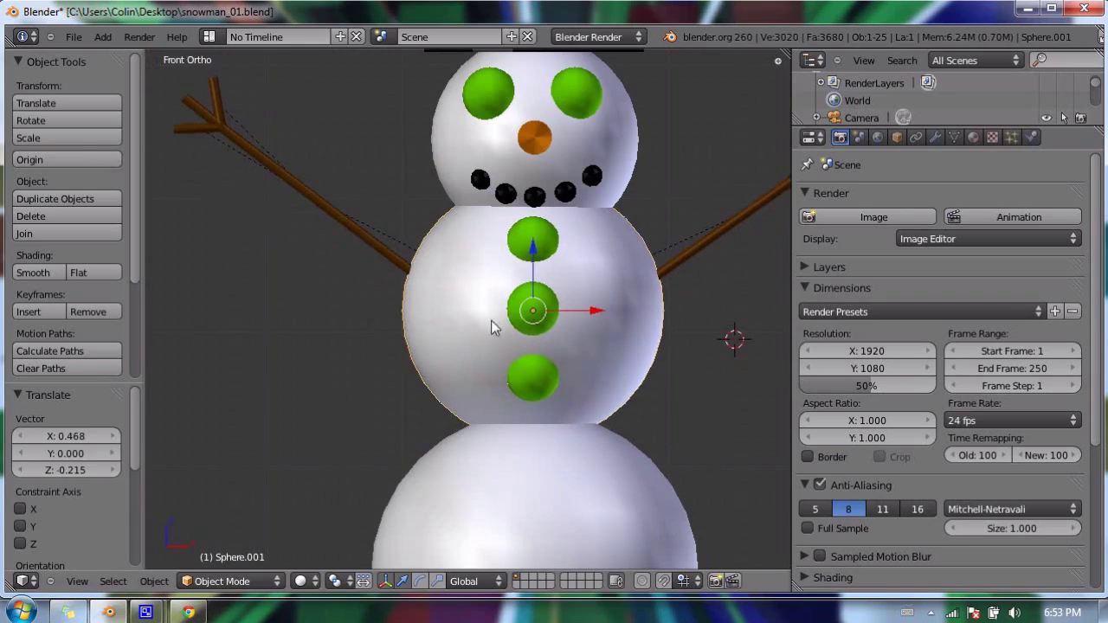
pyautogui.hotkey('ctrl', 'z')
pyautogui.hotkey('ctrl', 'z')
# Step: Parent the head sphere to the middle body sphere with Object parenting in wireframe shading, and clear the selection
pyautogui.scroll(-1, 498, 298)
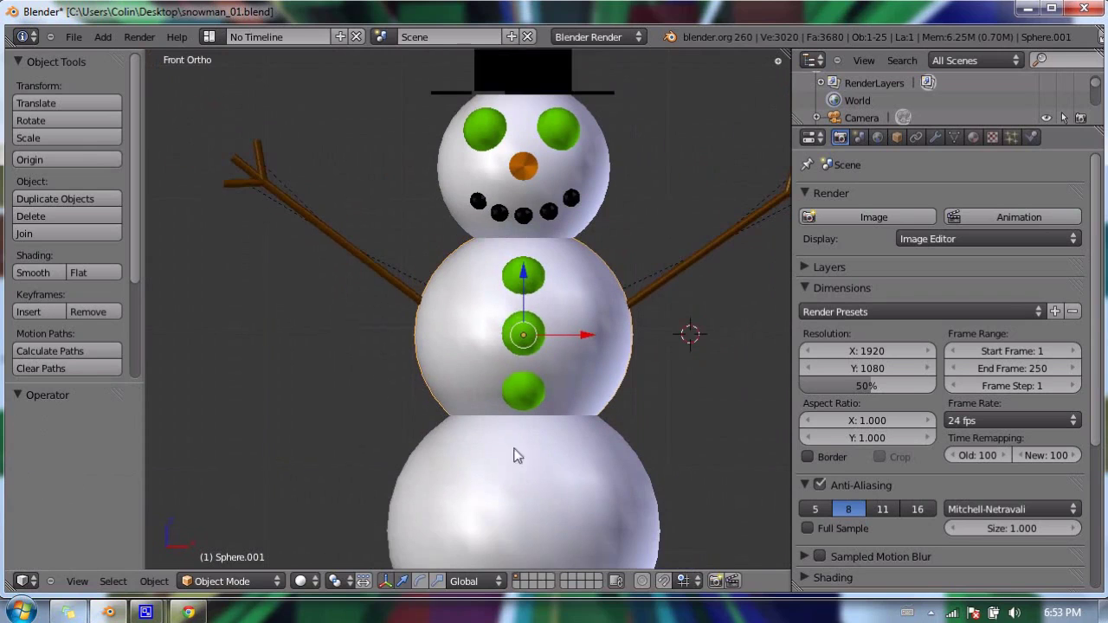
pyautogui.keyDown('shift'); pyautogui.moveTo(469, 192); pyautogui.dragTo(446, 292, button='middle'); pyautogui.keyUp('shift')
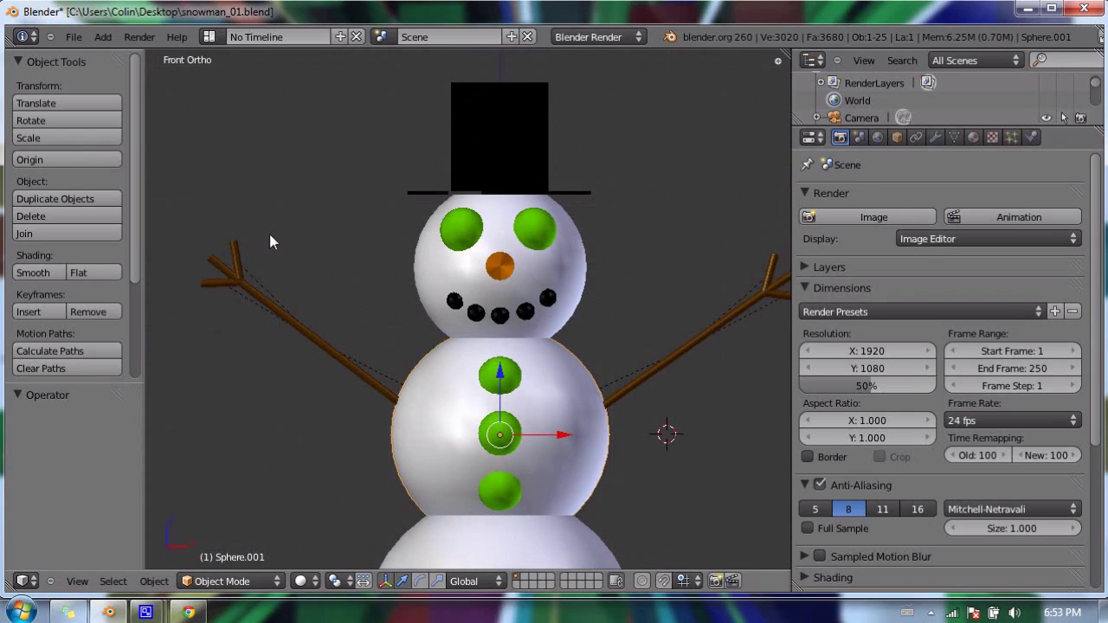
pyautogui.press('a')
pyautogui.rightClick(423, 258)
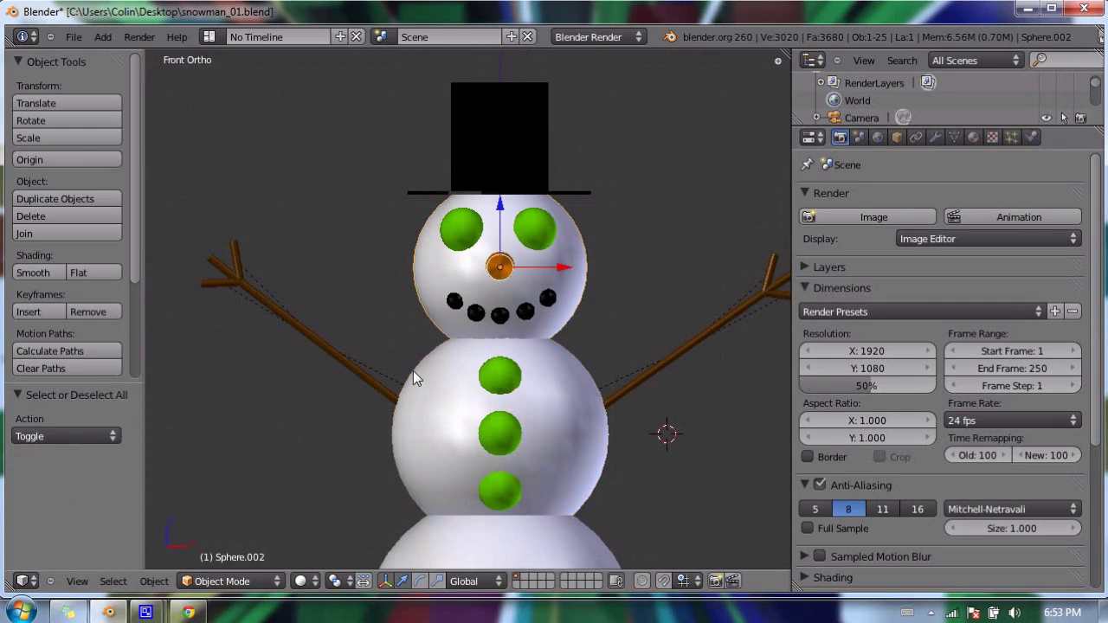
pyautogui.press('z')
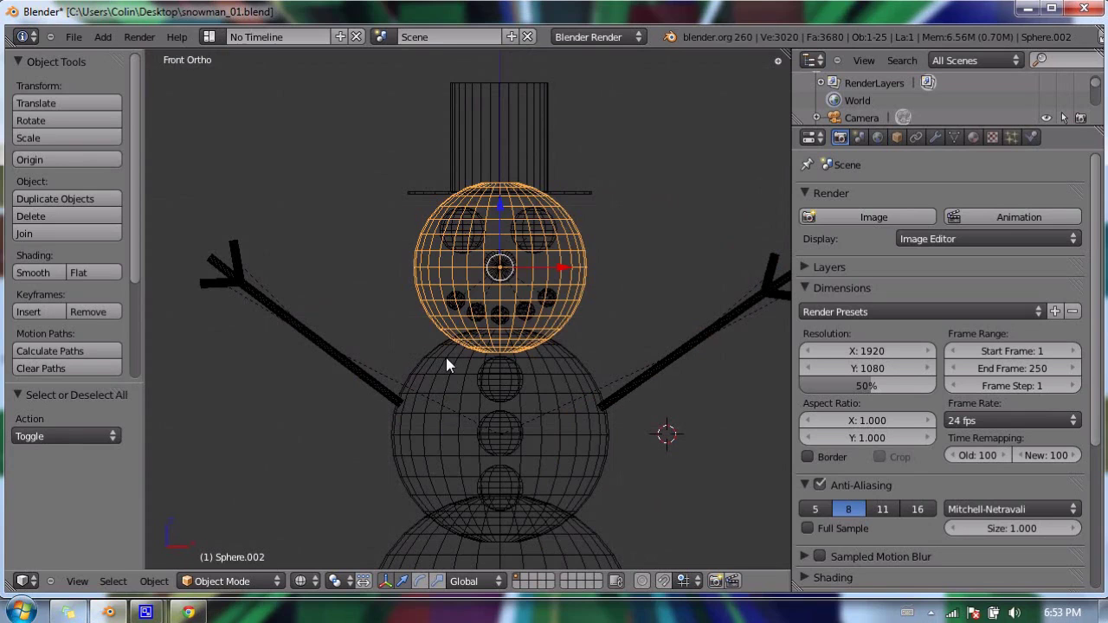
pyautogui.keyDown('shift'); pyautogui.rightClick(425, 357); pyautogui.keyUp('shift')
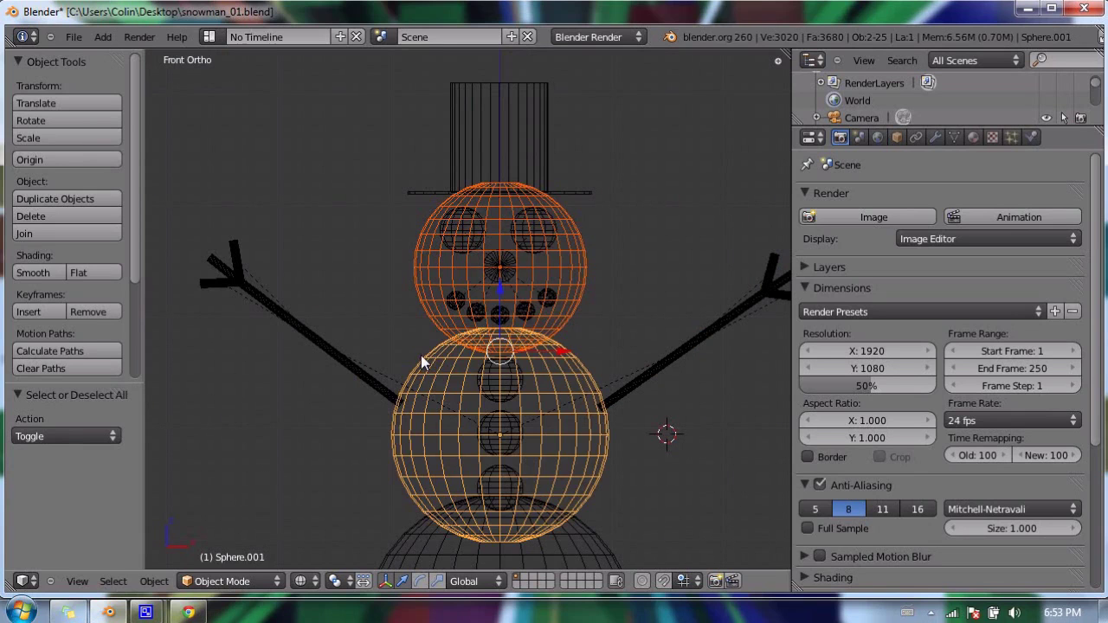
pyautogui.hotkey('ctrl', 'p')
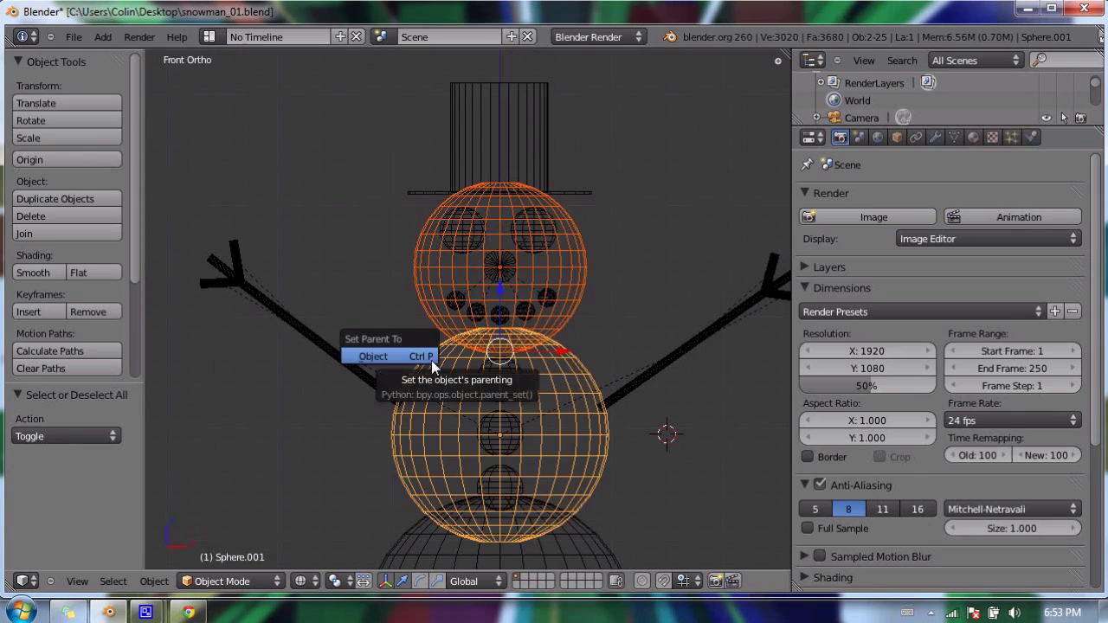
pyautogui.click(430, 358)
pyautogui.press('a')
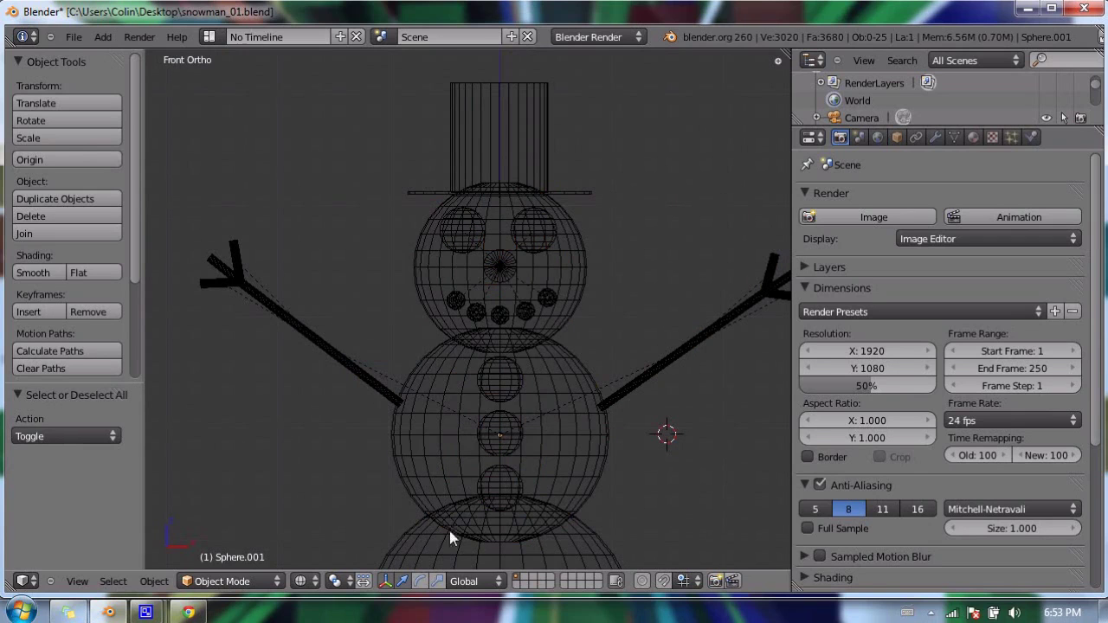
# Step: Parent the middle body sphere to the bottom sphere with Object parenting
pyautogui.keyDown('shift'); pyautogui.moveTo(459, 418); pyautogui.dragTo(471, 304, button='middle'); pyautogui.keyUp('shift')
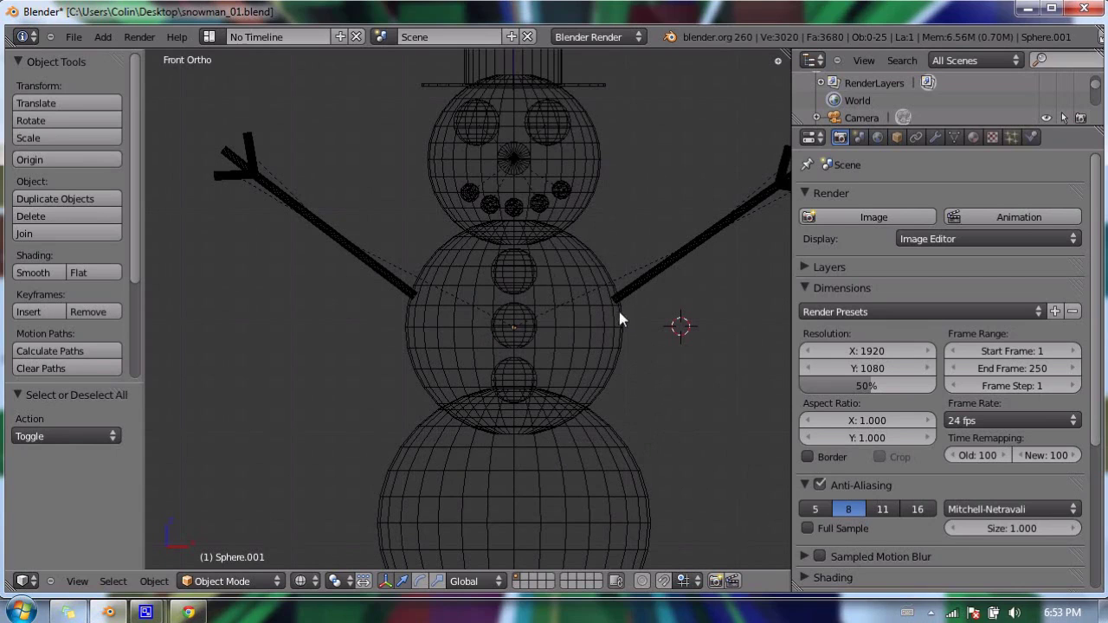
pyautogui.rightClick(449, 339)
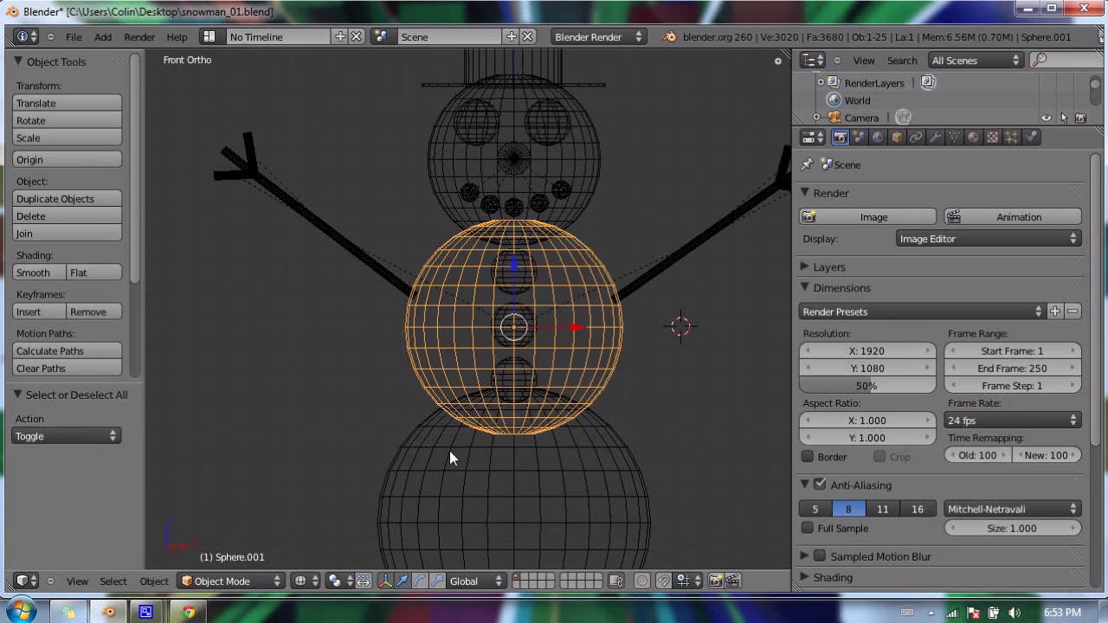
pyautogui.keyDown('shift'); pyautogui.rightClick(414, 454); pyautogui.keyUp('shift')
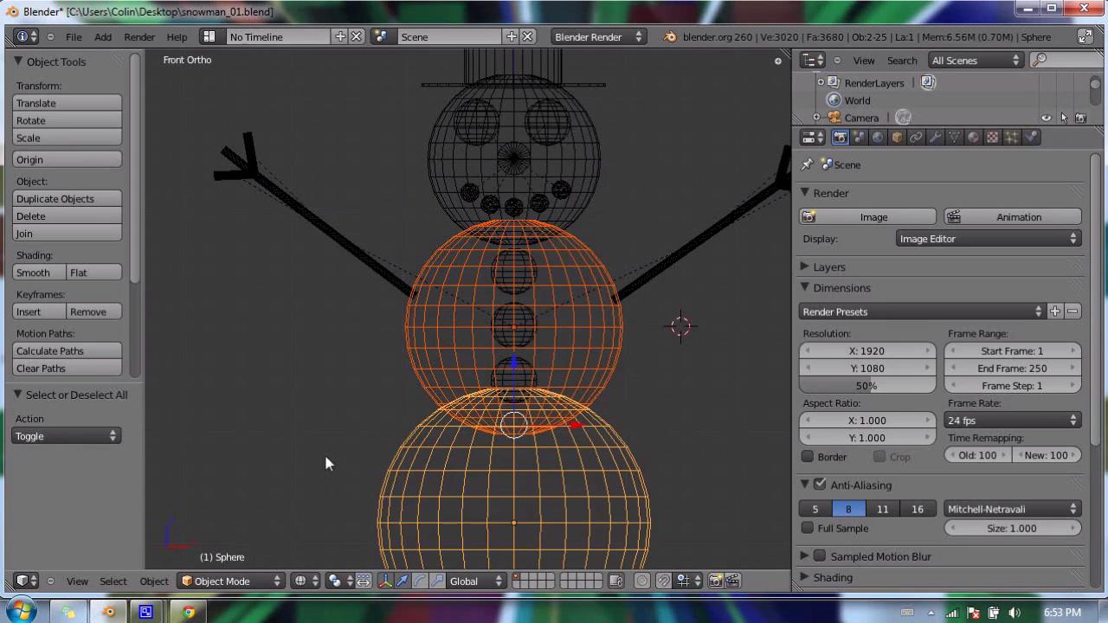
pyautogui.hotkey('ctrl', 'p')
pyautogui.click(296, 414)
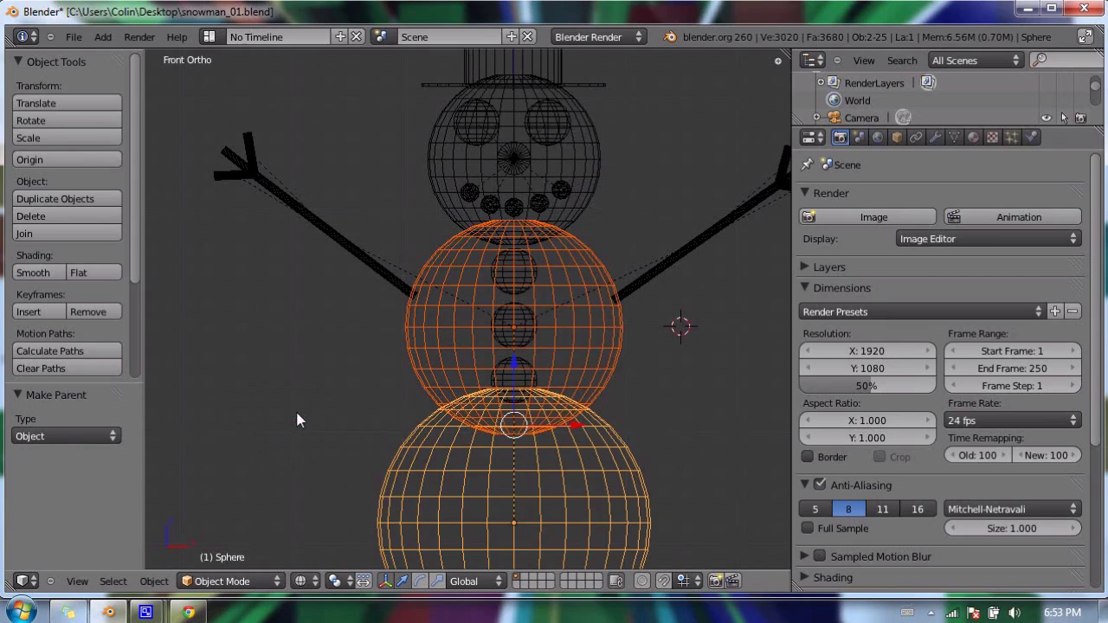
# Step: Parent the bottom sphere to the middle body sphere with Object parenting, making the middle sphere the active object
pyautogui.scroll(-1, 415, 322)
pyautogui.keyDown('shift'); pyautogui.moveTo(519, 317); pyautogui.dragTo(495, 229, button='middle'); pyautogui.keyUp('shift')
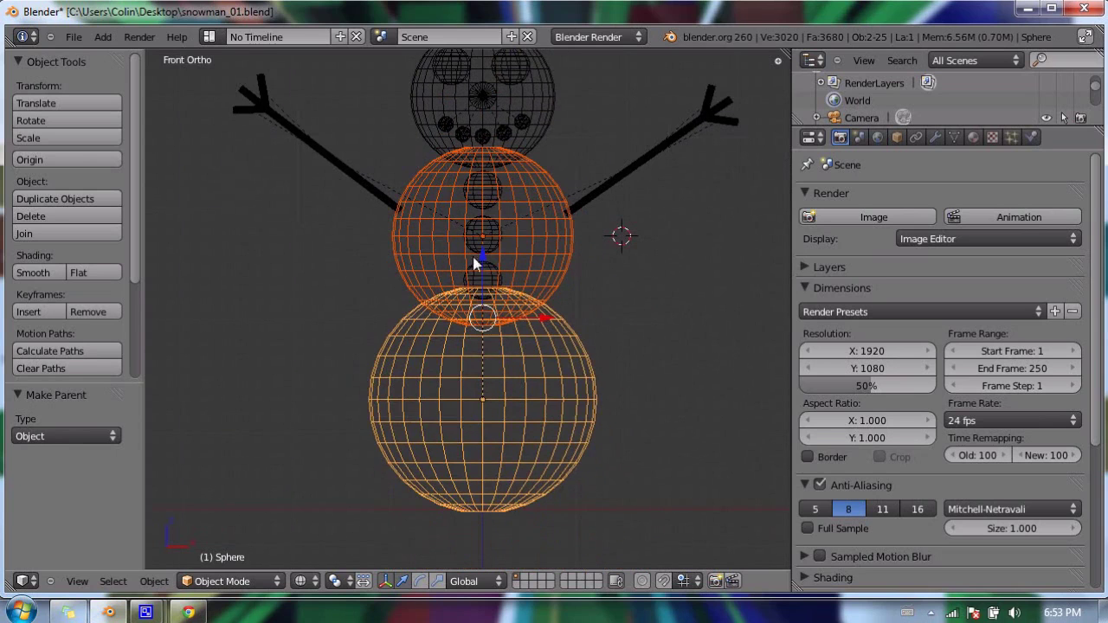
pyautogui.rightClick(460, 282)
pyautogui.rightClick(410, 337)
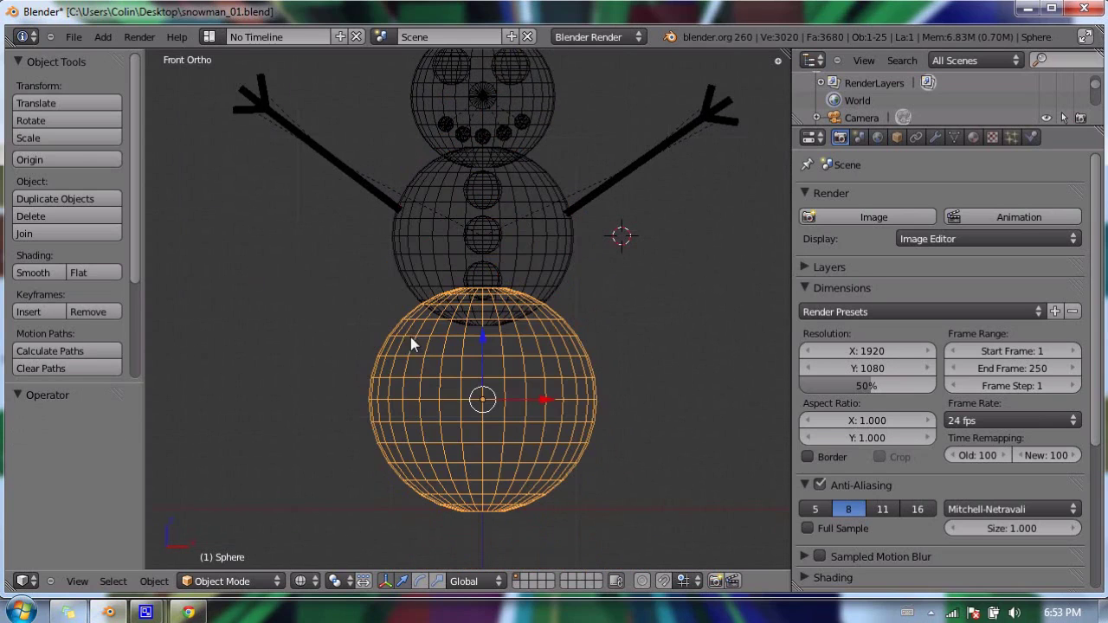
pyautogui.keyDown('shift'); pyautogui.rightClick(416, 260); pyautogui.keyUp('shift')
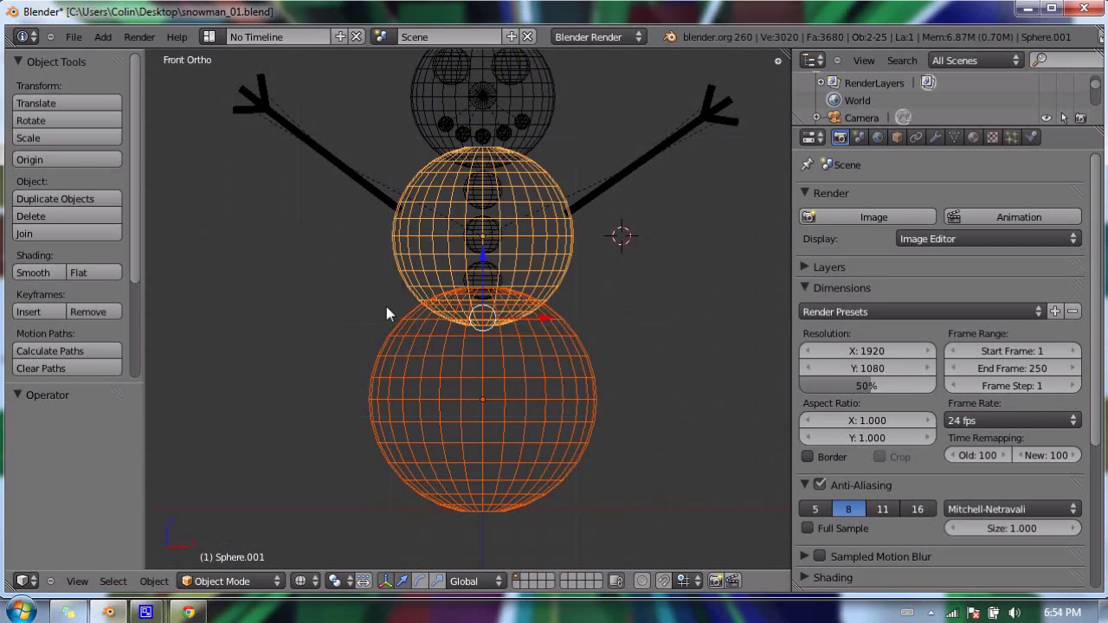
pyautogui.hotkey('ctrl', 'p')
pyautogui.click(386, 307)
# Step: Test moving the middle body sphere about -0.13 in X and -0.27 in Z, restoring its position
pyautogui.rightClick(423, 234)
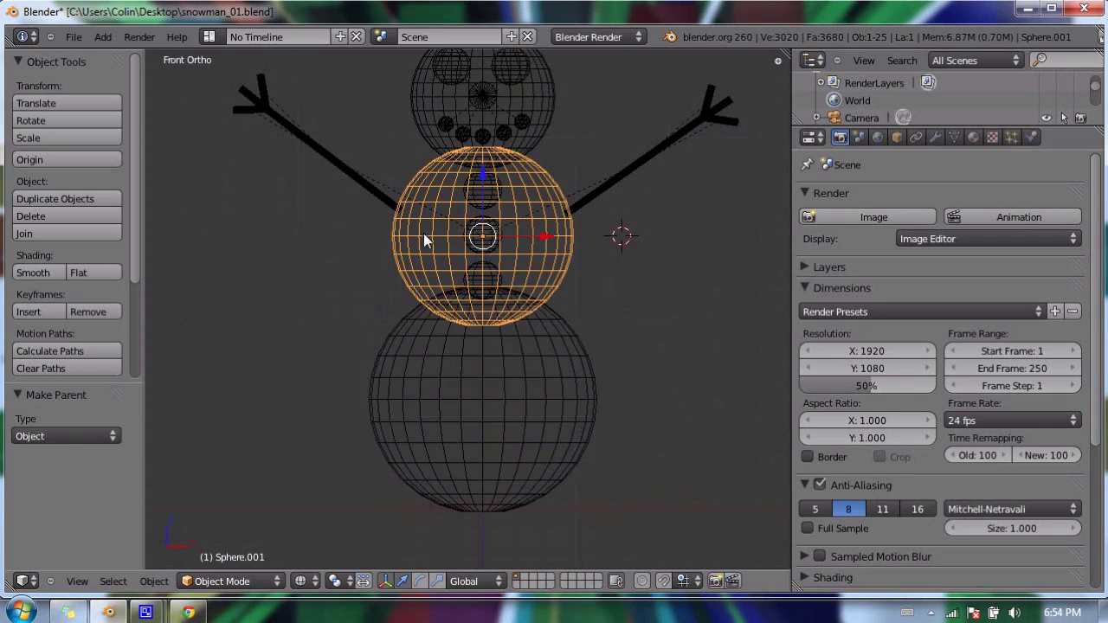
pyautogui.press('g')
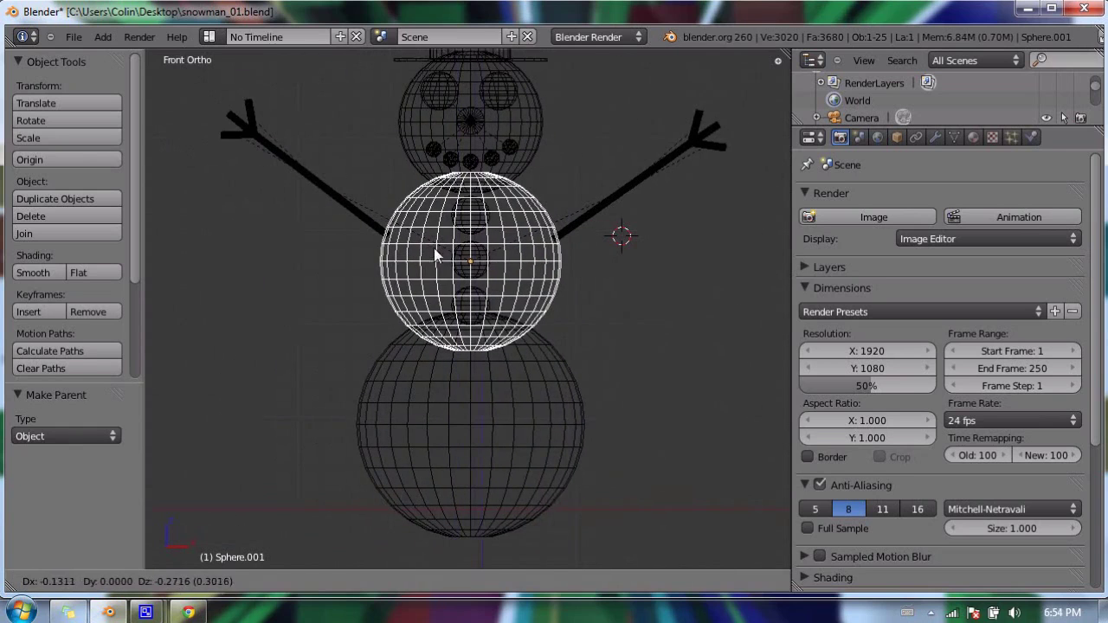
pyautogui.click(437, 251)
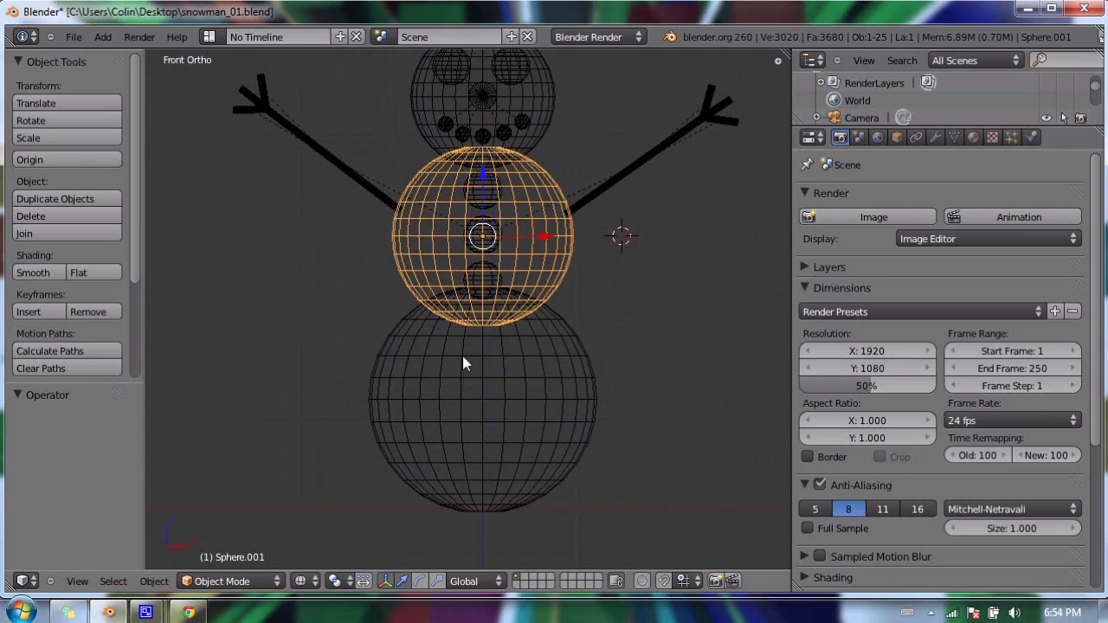
# Step: Test moving the bottom sphere about 0.16 in X and -0.81 in Z, undo the move and clear the sphere's parent
pyautogui.rightClick(462, 353)
pyautogui.press('g')
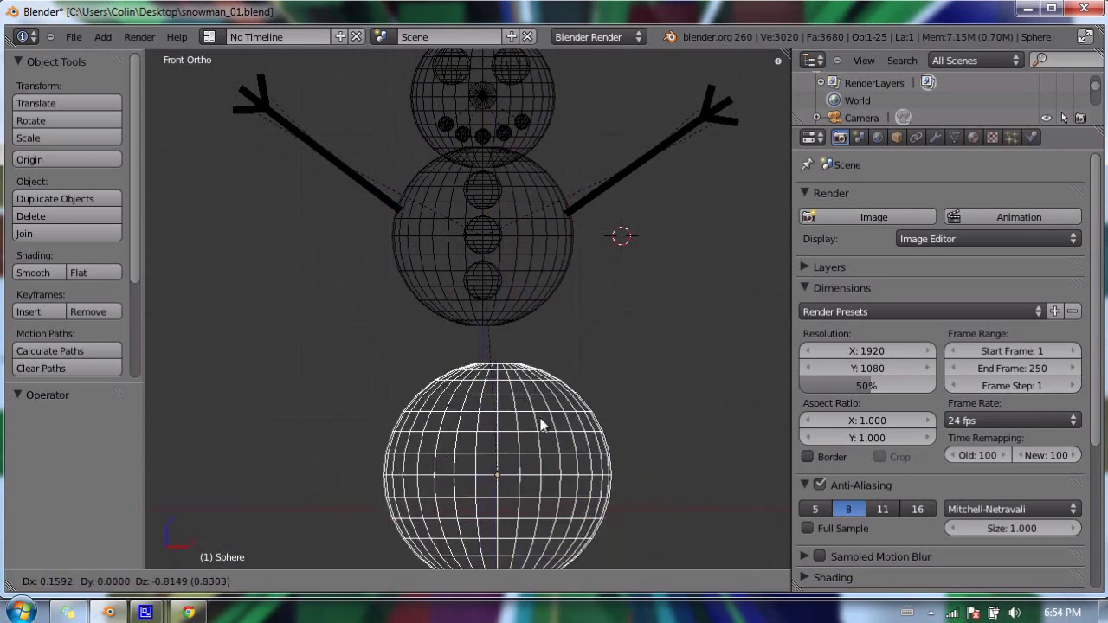
pyautogui.click(541, 423)
pyautogui.hotkey('ctrl', 'z')
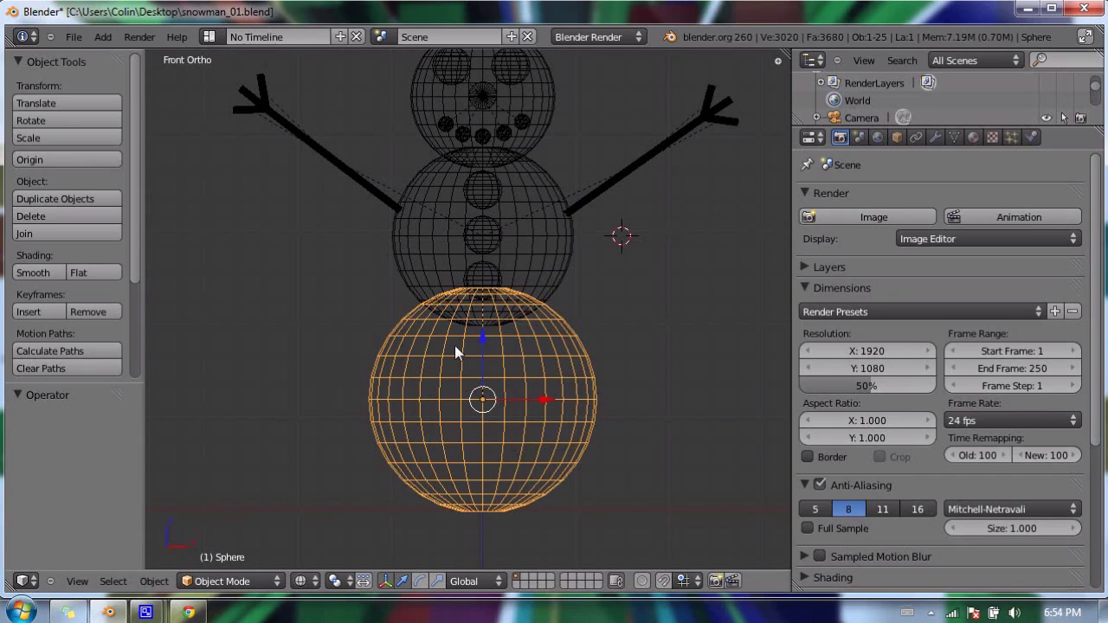
pyautogui.hotkey('alt', 'p')
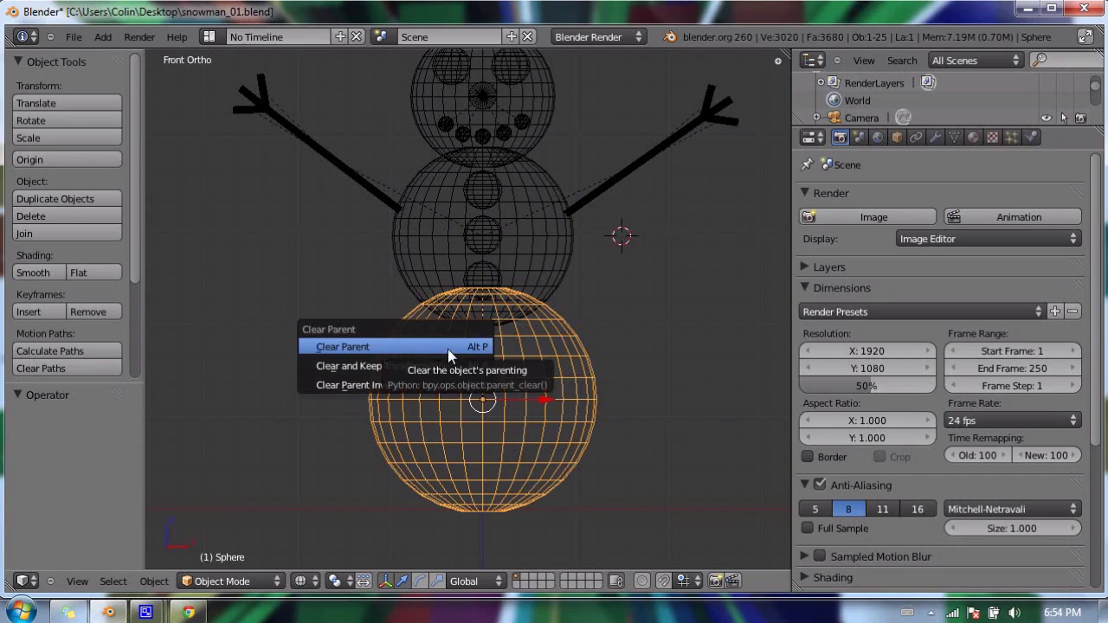
pyautogui.click(448, 348)
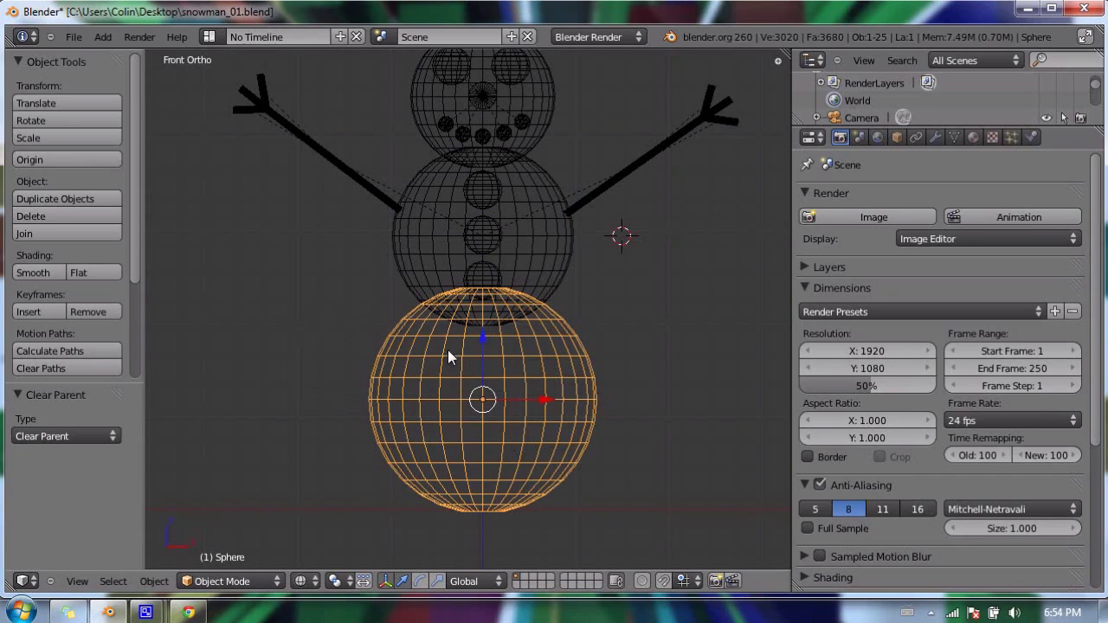
# Step: Parent the middle body sphere to the bottom sphere with Object parenting, deselect everything, and return to solid shading
pyautogui.rightClick(435, 226)
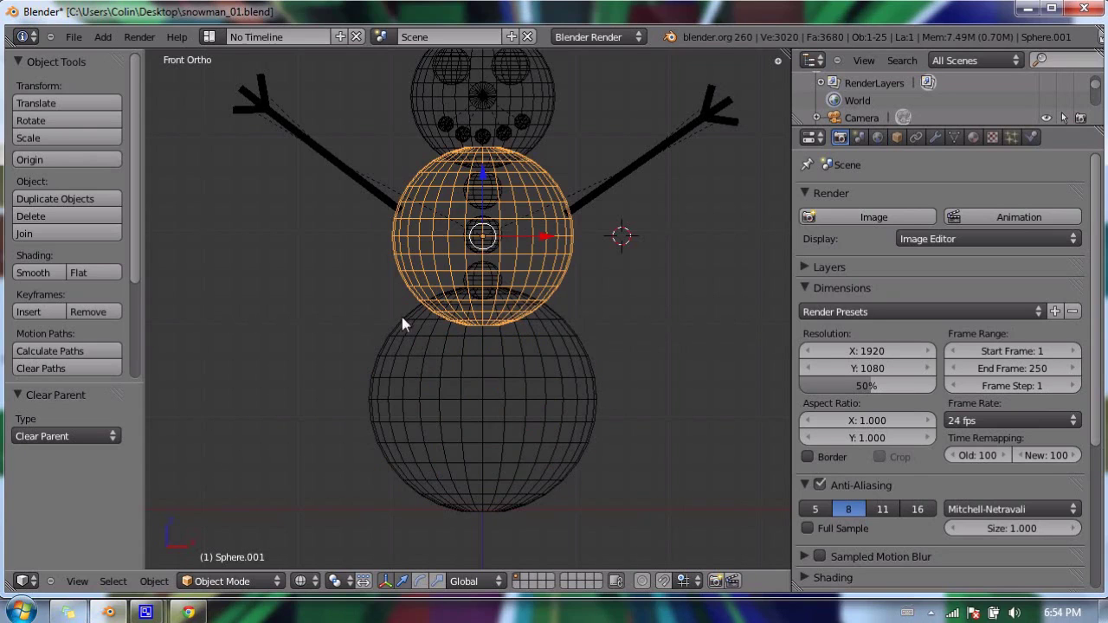
pyautogui.keyDown('shift'); pyautogui.rightClick(412, 368); pyautogui.keyUp('shift')
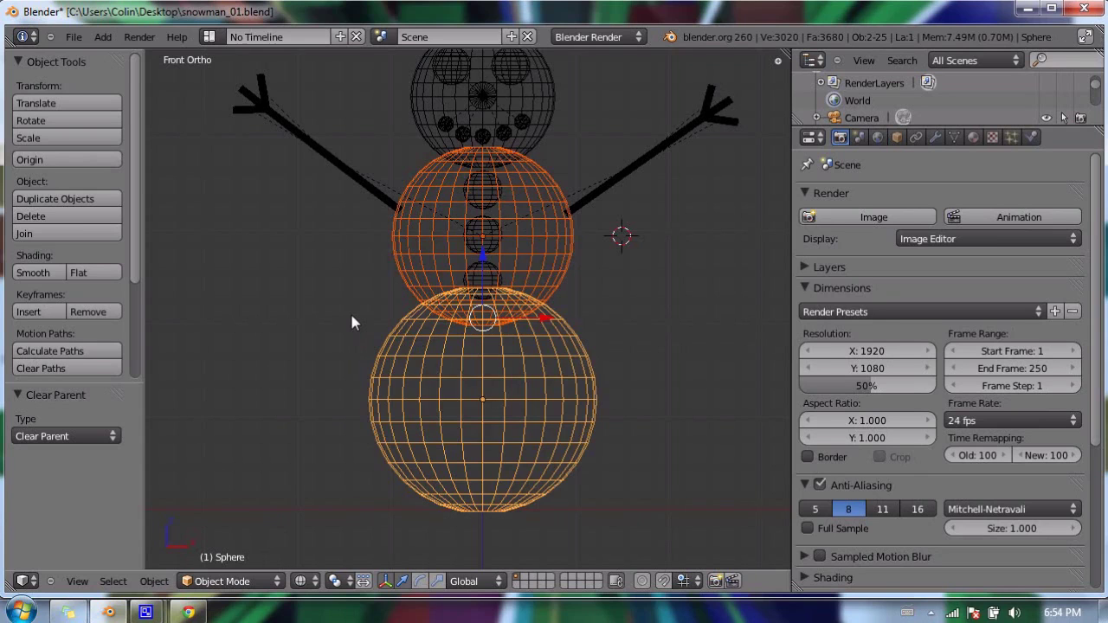
pyautogui.hotkey('ctrl', 'p')
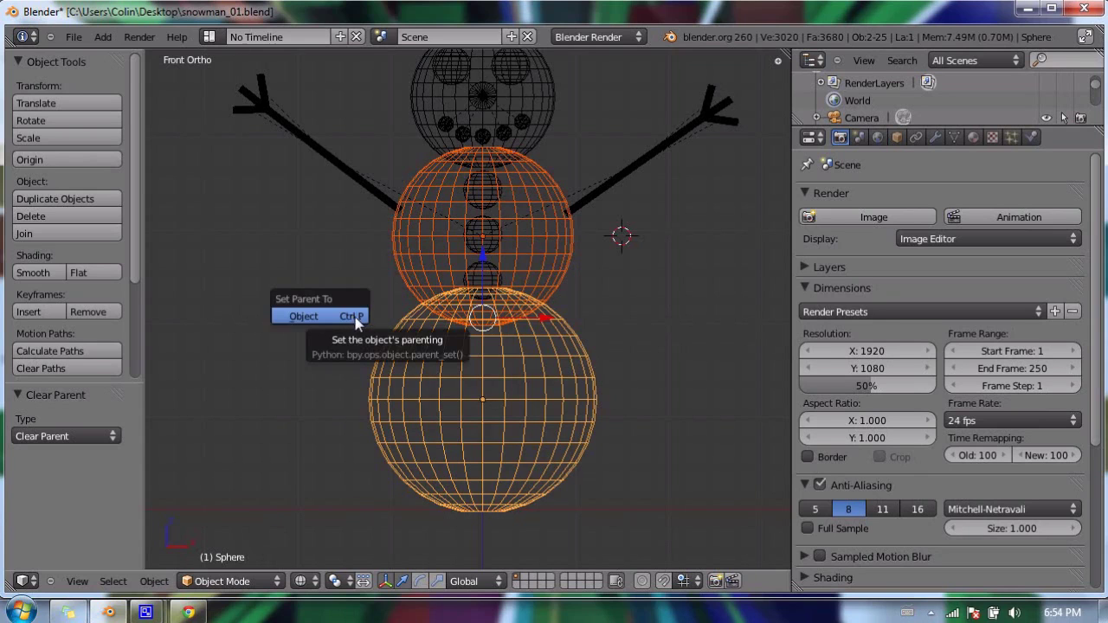
pyautogui.click(351, 316)
pyautogui.press('a')
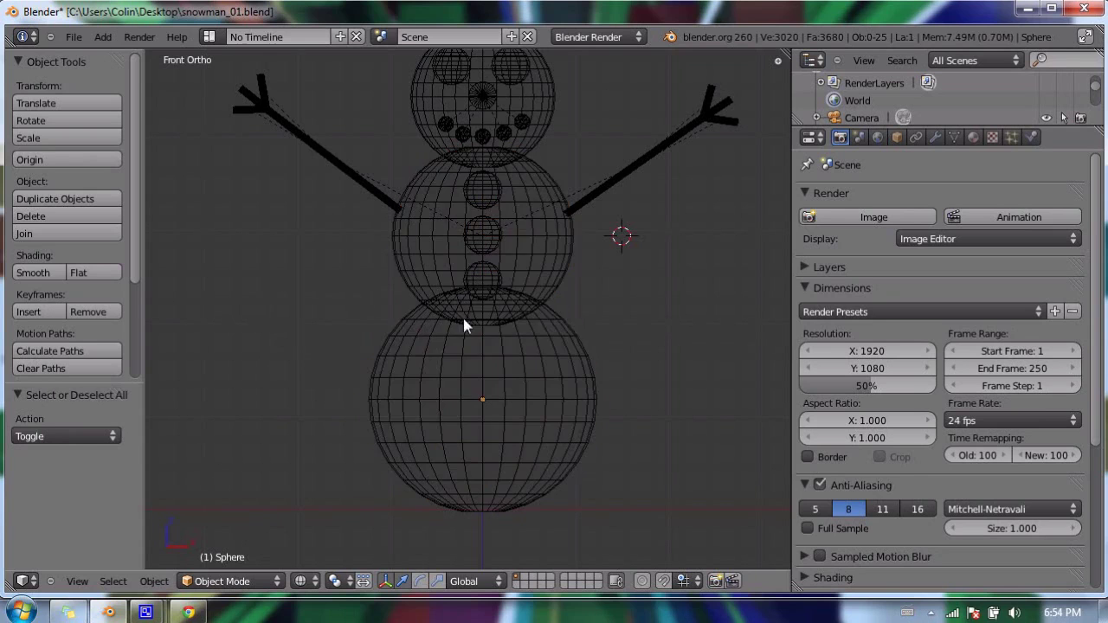
pyautogui.press('z')
# Step: Test the full hierarchy by moving the bottom sphere about -0.28 in X and 0.18 in Z, undoing the move
pyautogui.rightClick(407, 341)
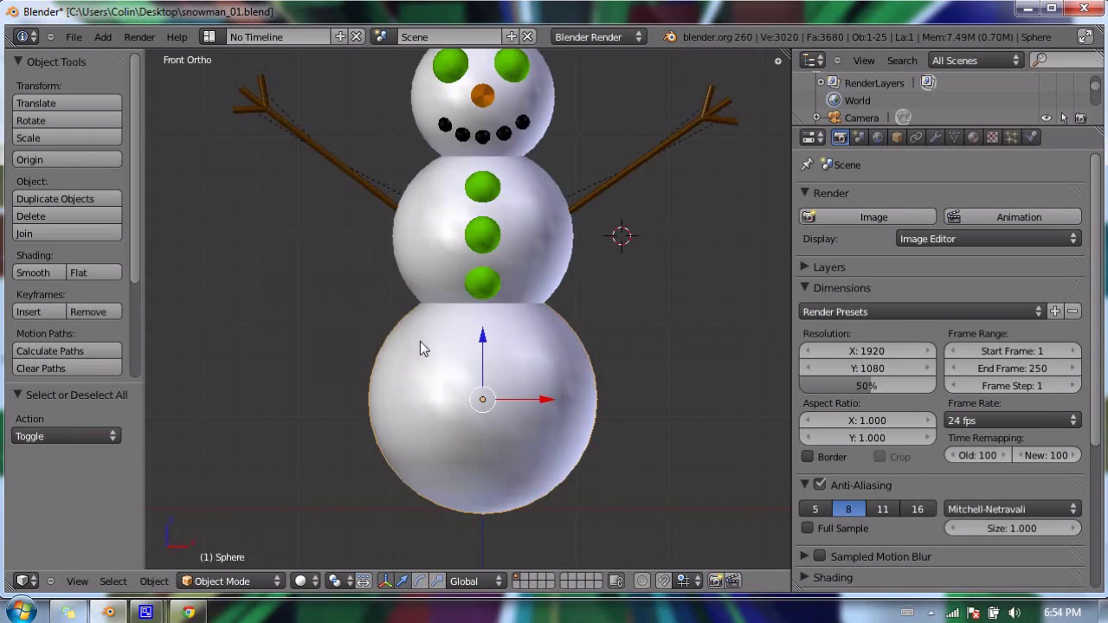
pyautogui.scroll(-3, 420, 341)
pyautogui.keyDown('shift'); pyautogui.moveTo(490, 252); pyautogui.dragTo(502, 275, button='middle'); pyautogui.keyUp('shift')
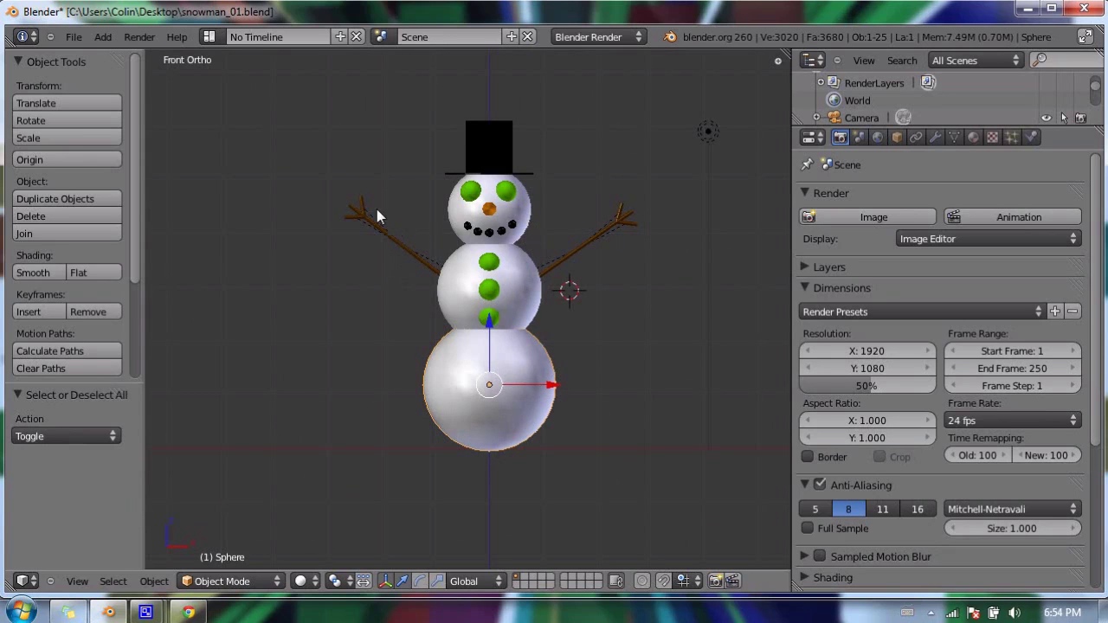
pyautogui.scroll(1, 506, 230)
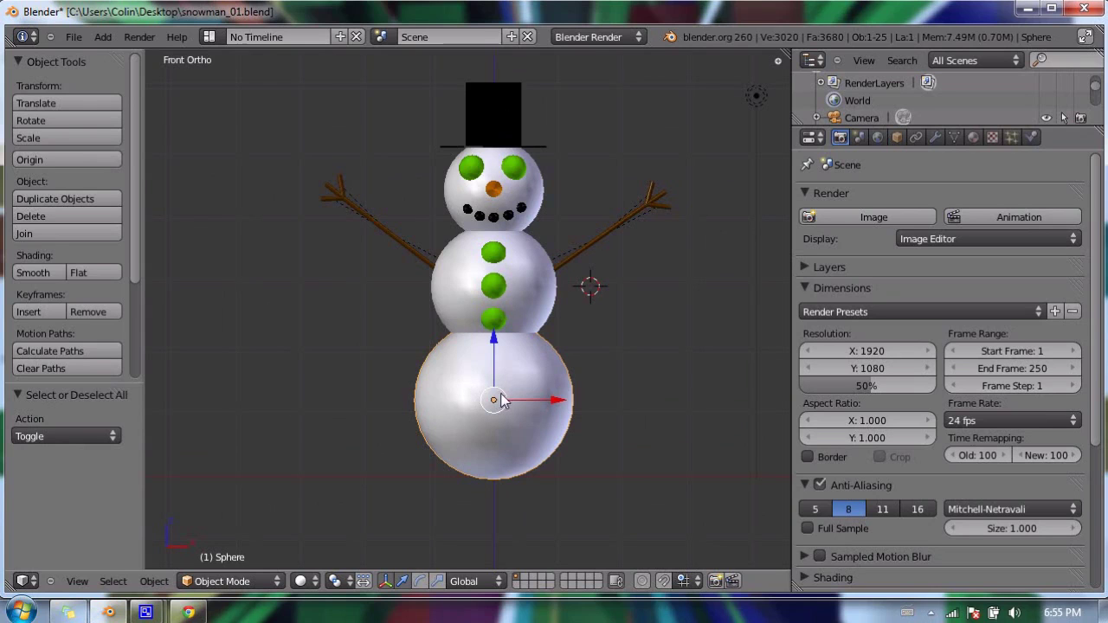
pyautogui.press('g')
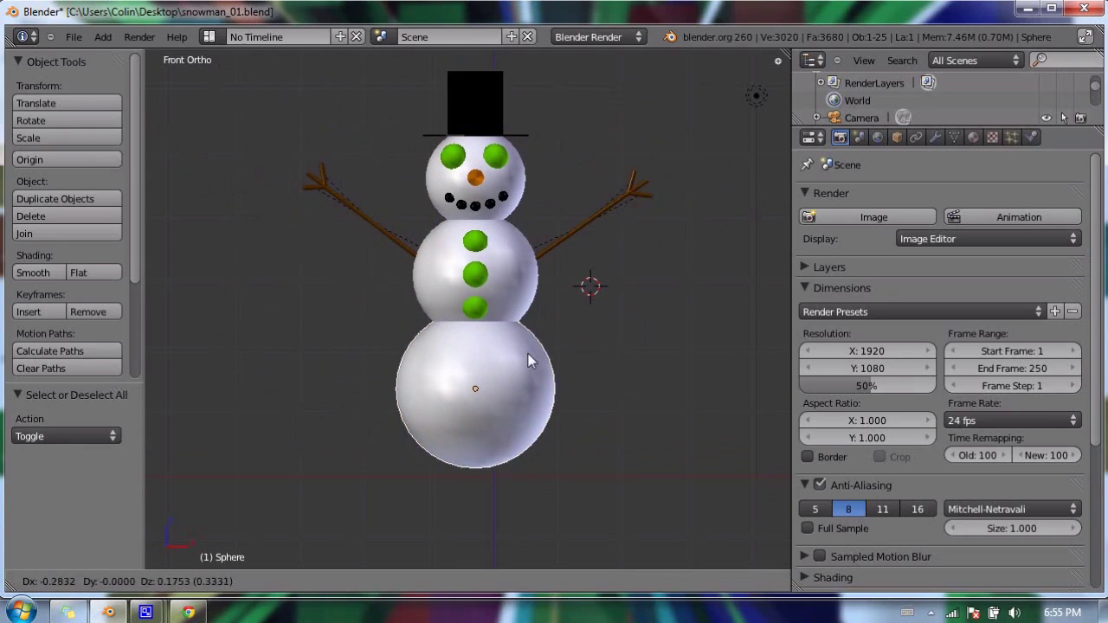
pyautogui.click(530, 360)
pyautogui.hotkey('ctrl', 'z')
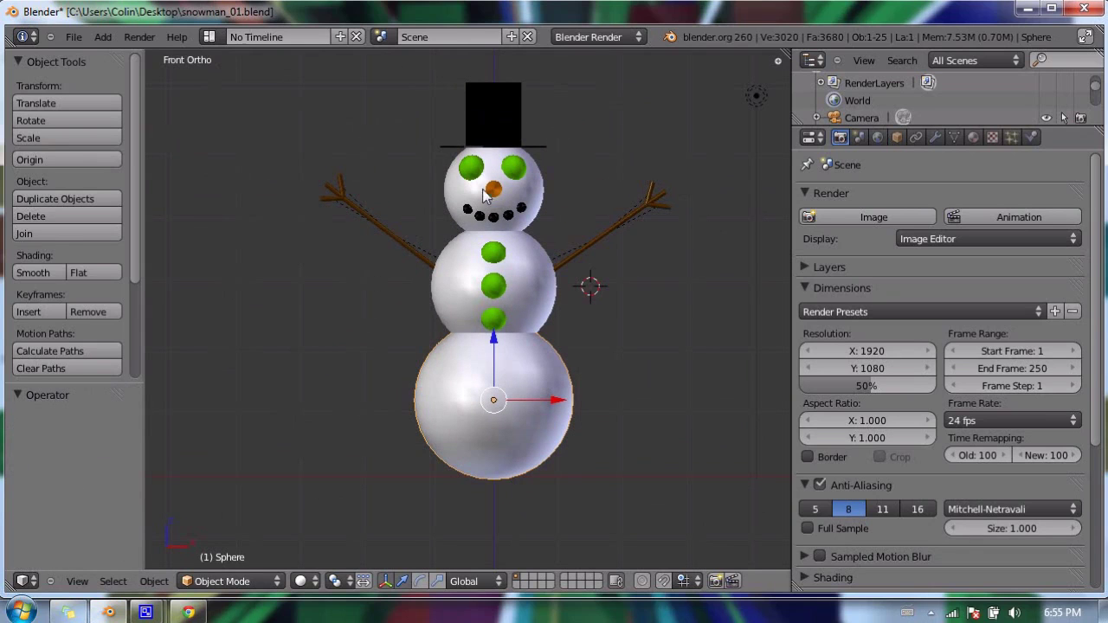
# Step: Test rotating the head sphere about -30° in the front view and about -42° around global Z, restoring it each time
pyautogui.rightClick(458, 212)
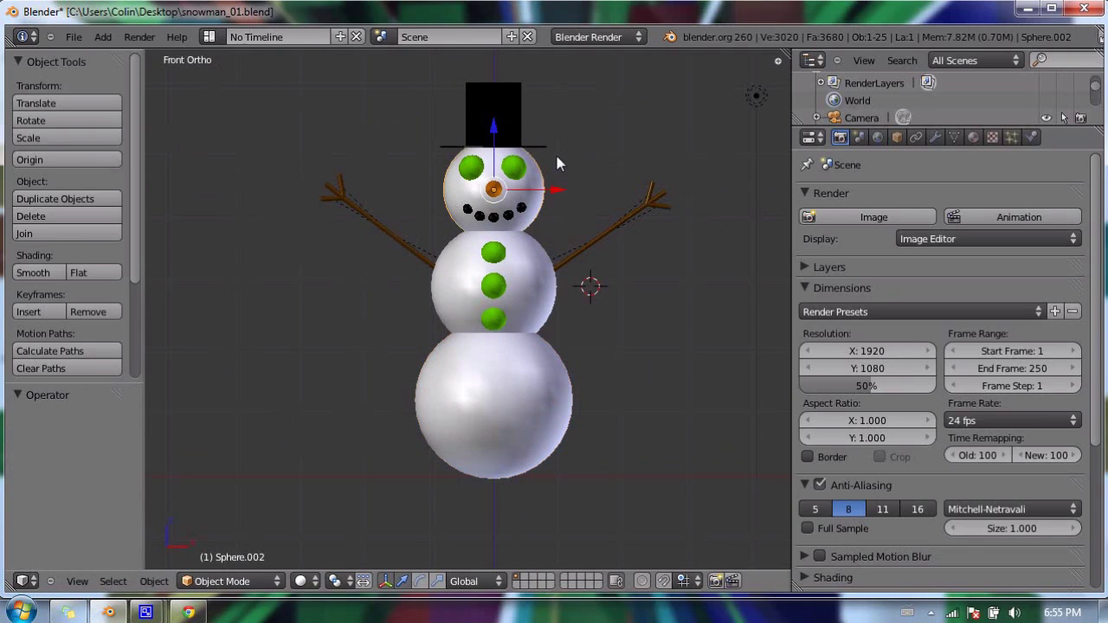
pyautogui.press('r')
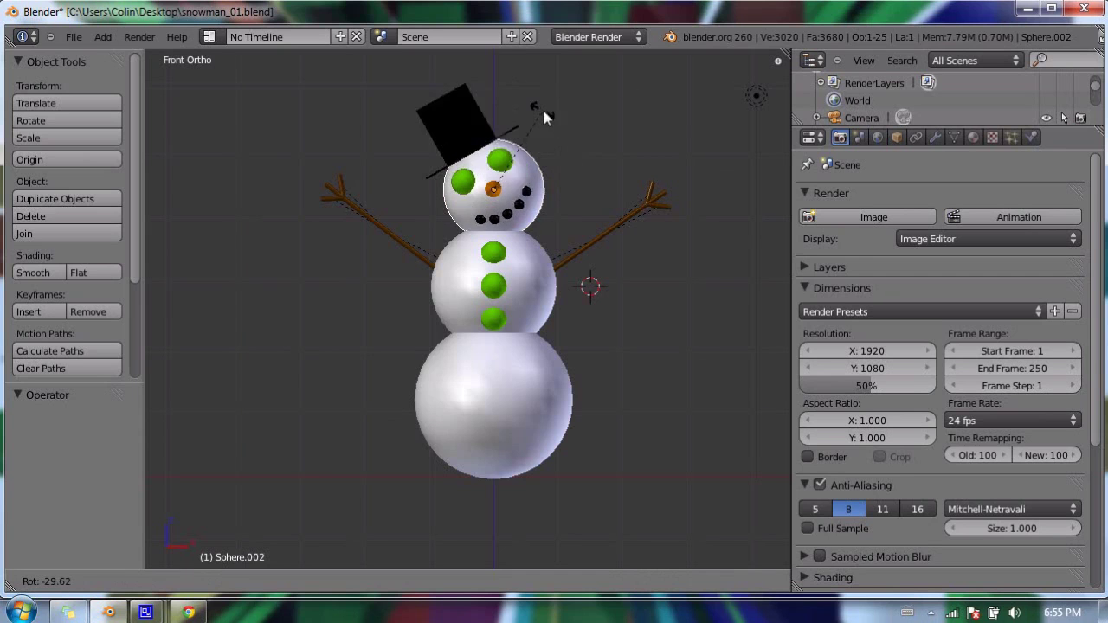
pyautogui.click(558, 161)
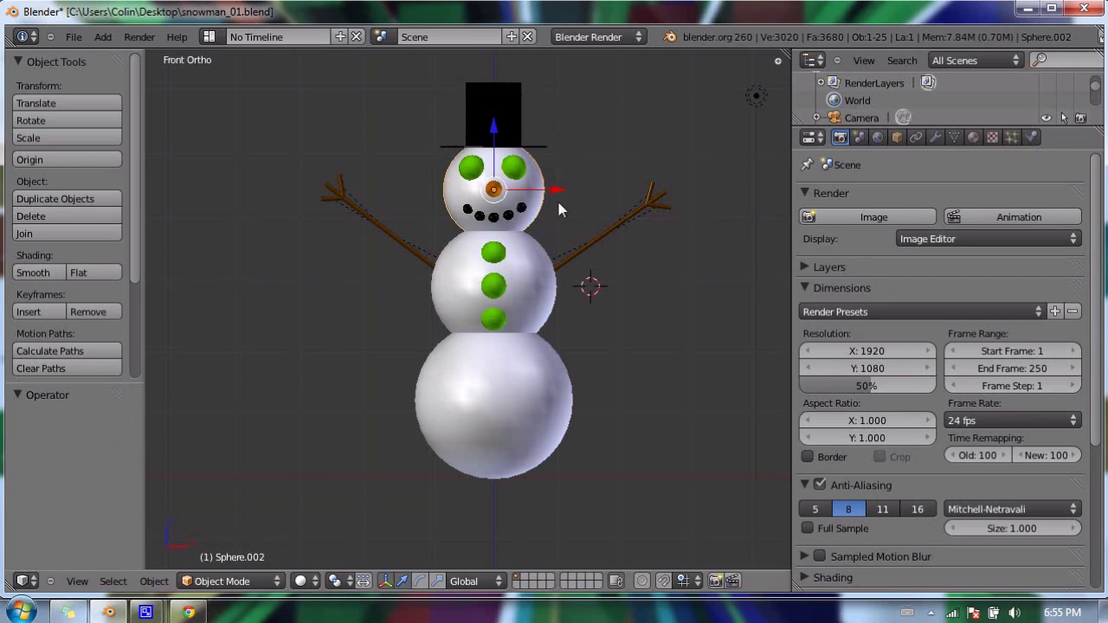
pyautogui.press('r')
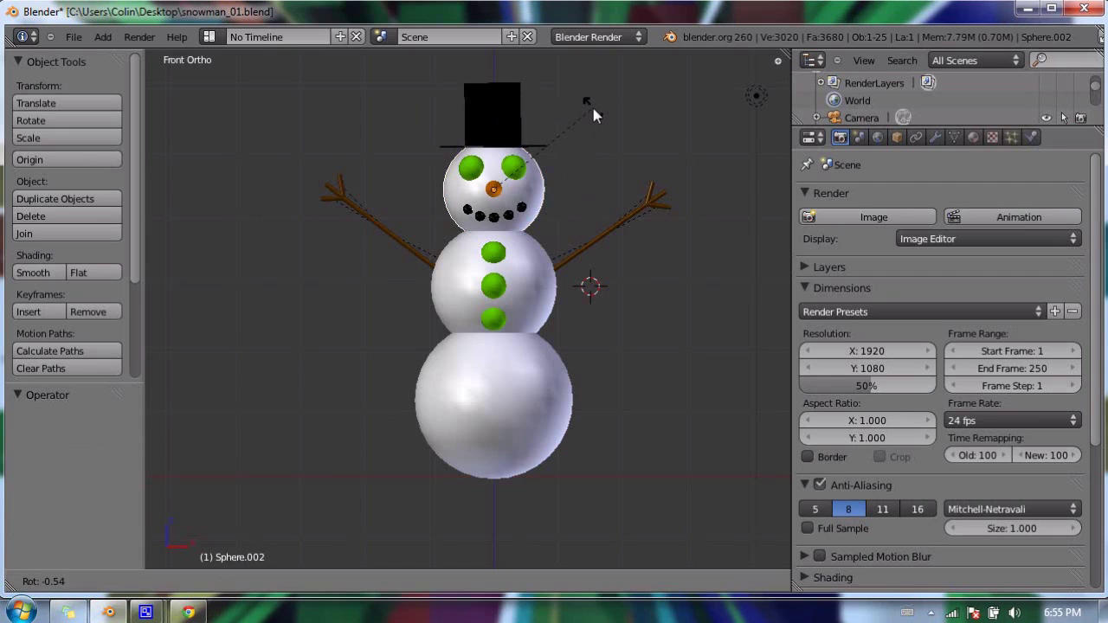
pyautogui.press('z')
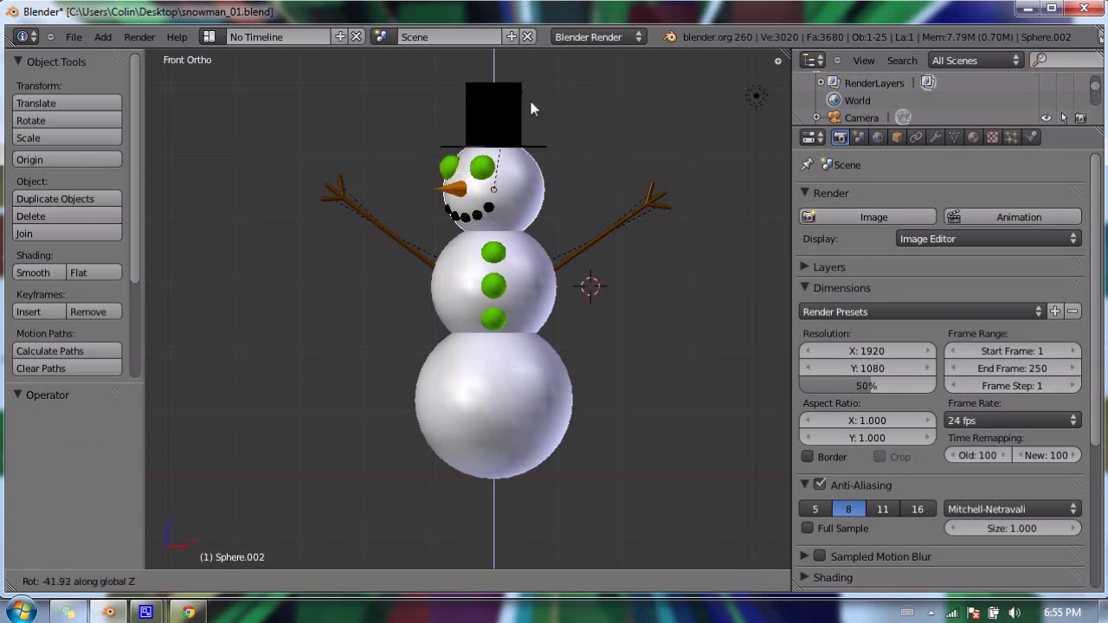
pyautogui.rightClick(600, 87)
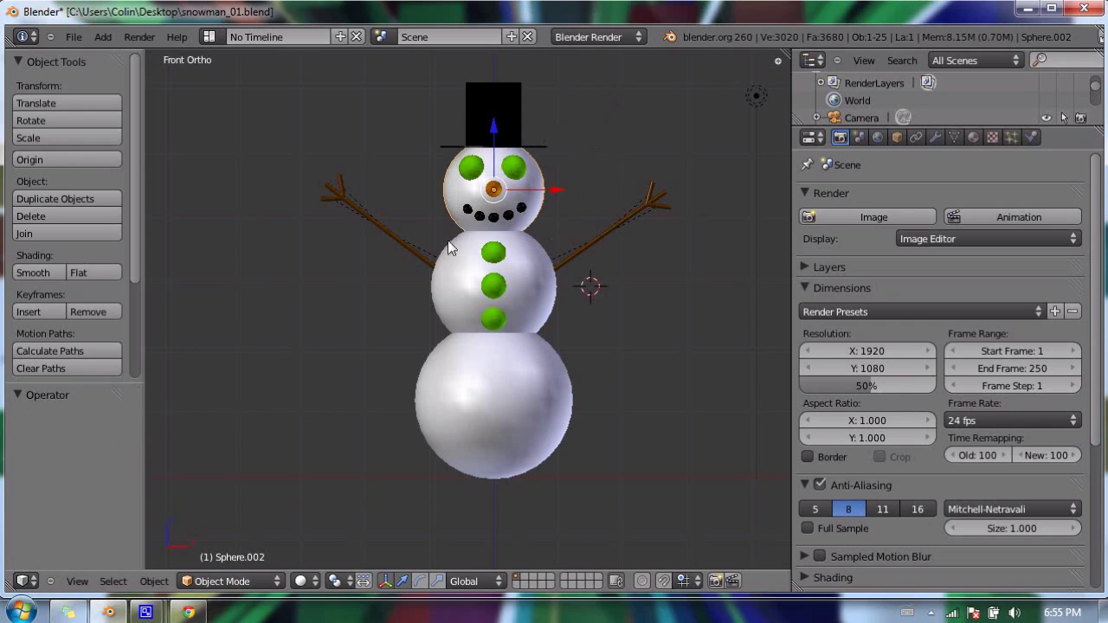
# Step: Test rotating the arm stick on the +X side about 86° around its centre, and undo the rotation
pyautogui.rightClick(389, 243)
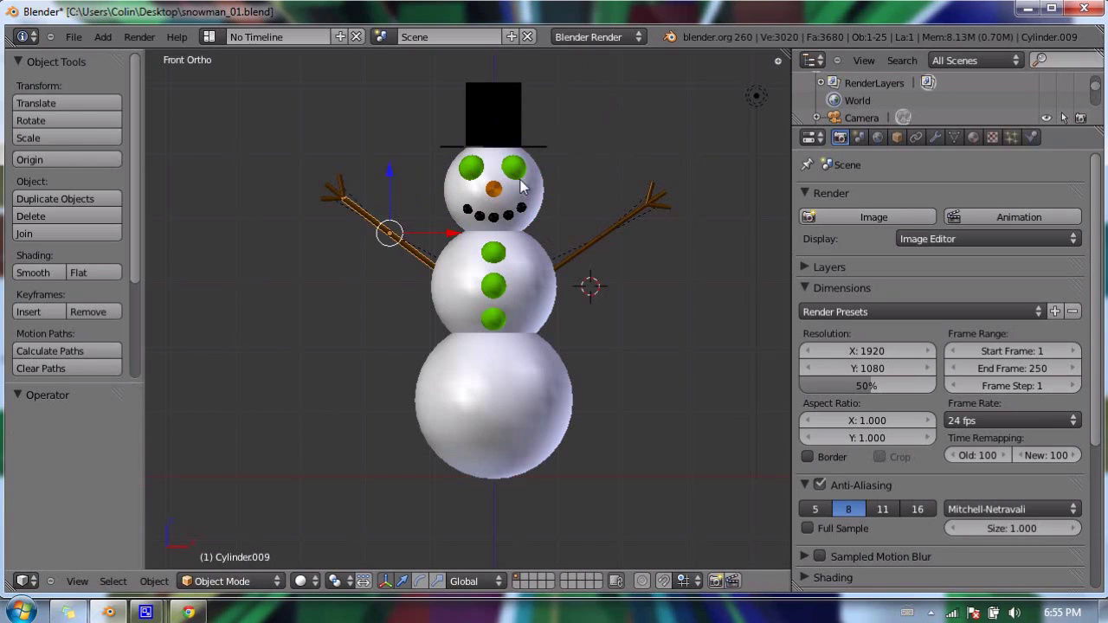
pyautogui.rightClick(599, 235)
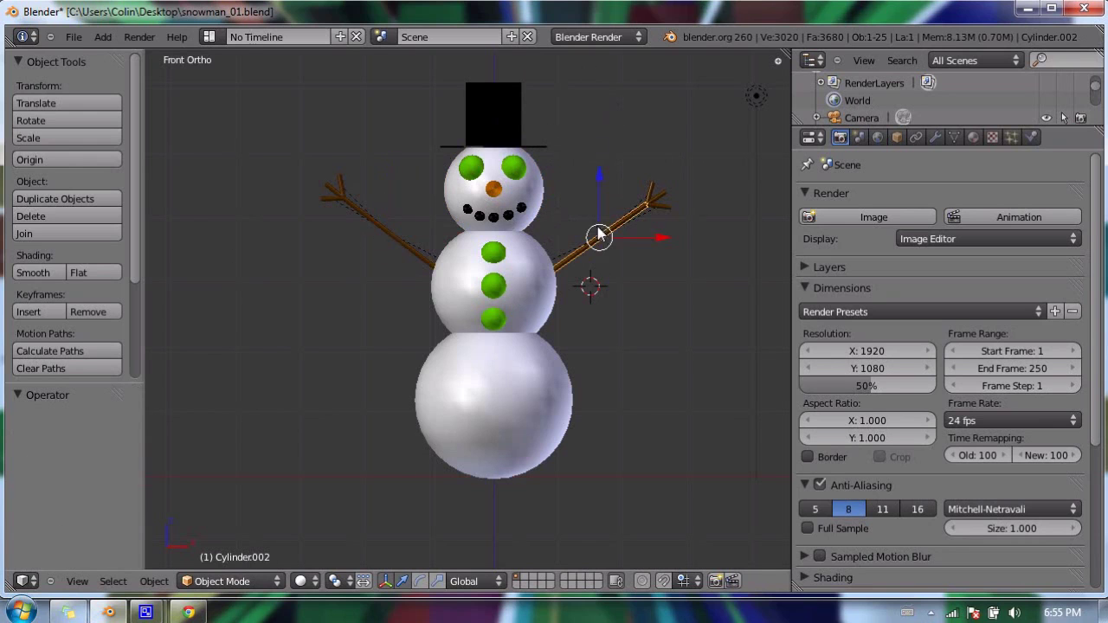
pyautogui.press('r')
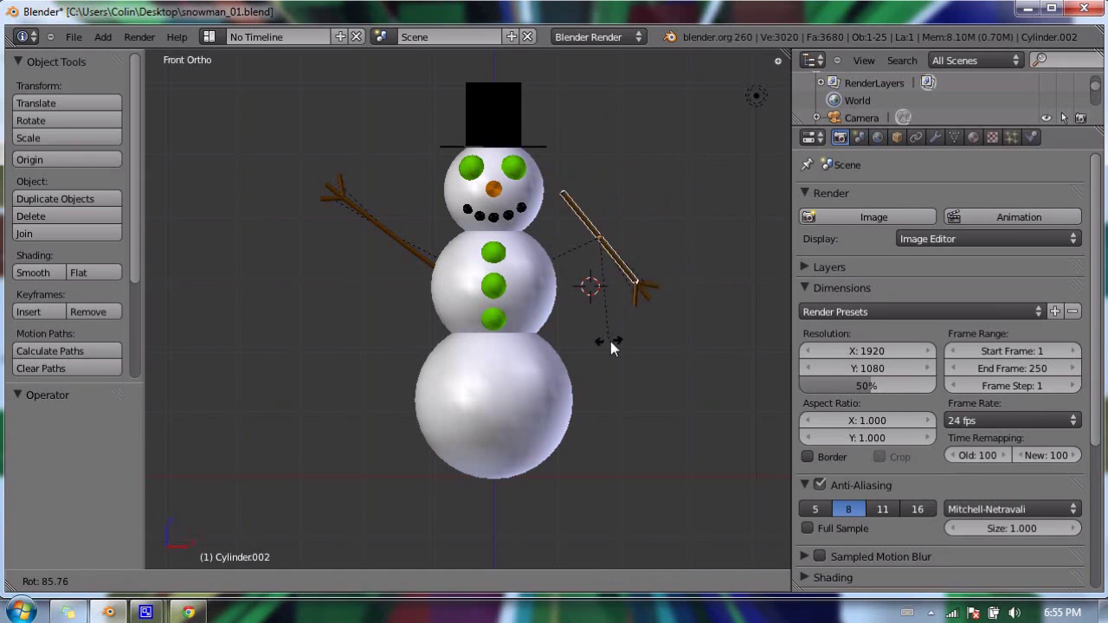
pyautogui.click(649, 267)
pyautogui.scroll(4, 630, 239)
pyautogui.hotkey('ctrl', 'z')
# Step: Move the +X side arm stick away from the body by 1.125 in X and 0.429 in Z
pyautogui.scroll(-1, 690, 124)
pyautogui.keyDown('shift'); pyautogui.moveTo(690, 124); pyautogui.dragTo(536, 226, button='middle'); pyautogui.keyUp('shift')
pyautogui.scroll(1, 536, 226)
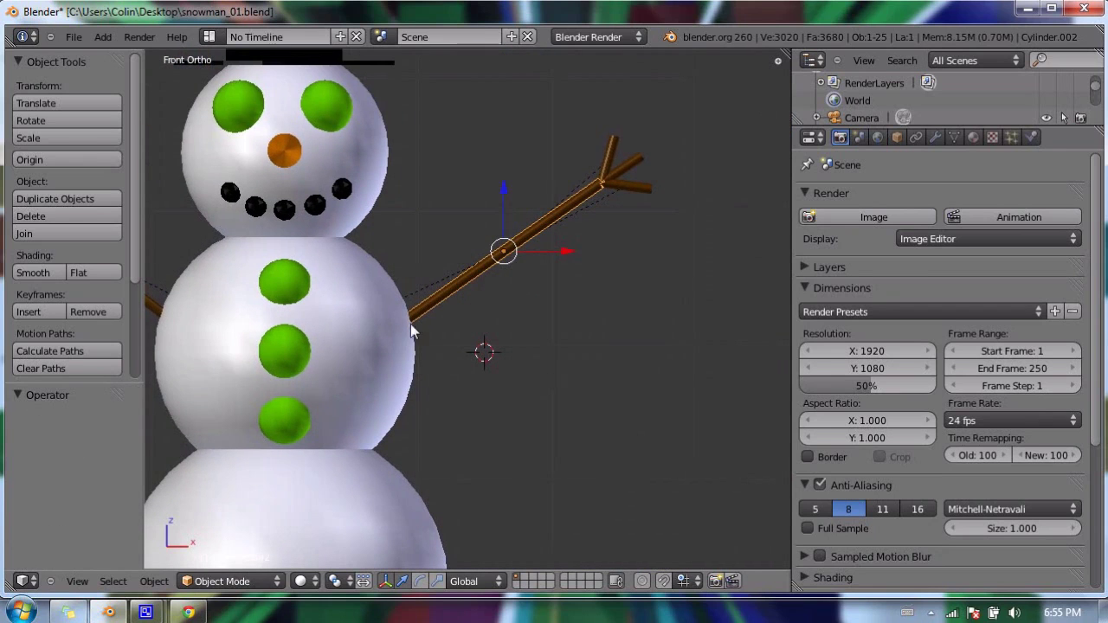
pyautogui.keyDown('shift'); pyautogui.moveTo(390, 236); pyautogui.dragTo(371, 198, button='middle'); pyautogui.keyUp('shift')
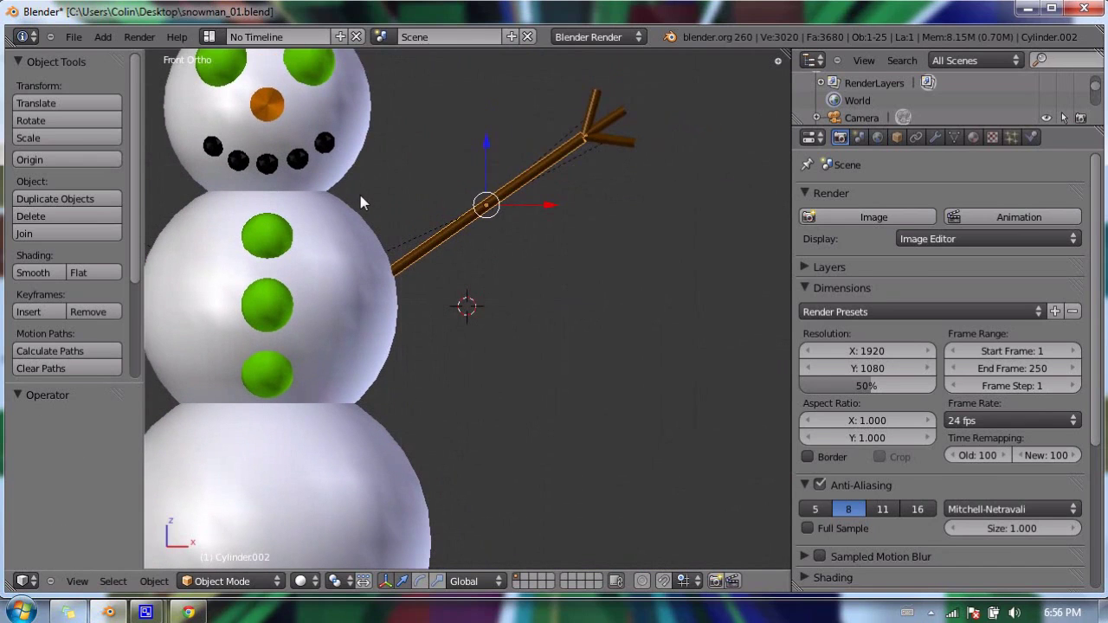
pyautogui.press('g')
pyautogui.click(510, 138)
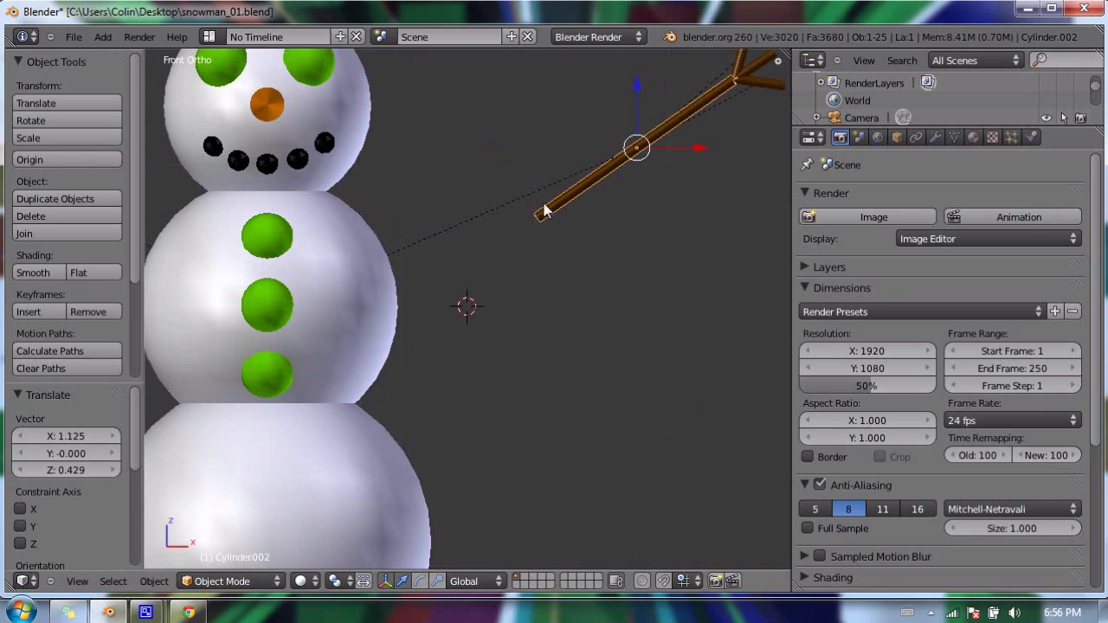
# Step: Try placing the 3D cursor at several empty spots around the +X side arm stick
pyautogui.click(517, 273)
pyautogui.click(494, 161)
pyautogui.click(587, 90)
pyautogui.click(577, 256)
pyautogui.click(526, 237)
# Step: Place the 3D cursor on the body-side end of the +X side arm stick, checking its position from the front and top
pyautogui.click(539, 217)
pyautogui.scroll(2, 541, 221)
pyautogui.keyDown('shift'); pyautogui.moveTo(647, 102); pyautogui.dragTo(505, 247, button='middle'); pyautogui.keyUp('shift')
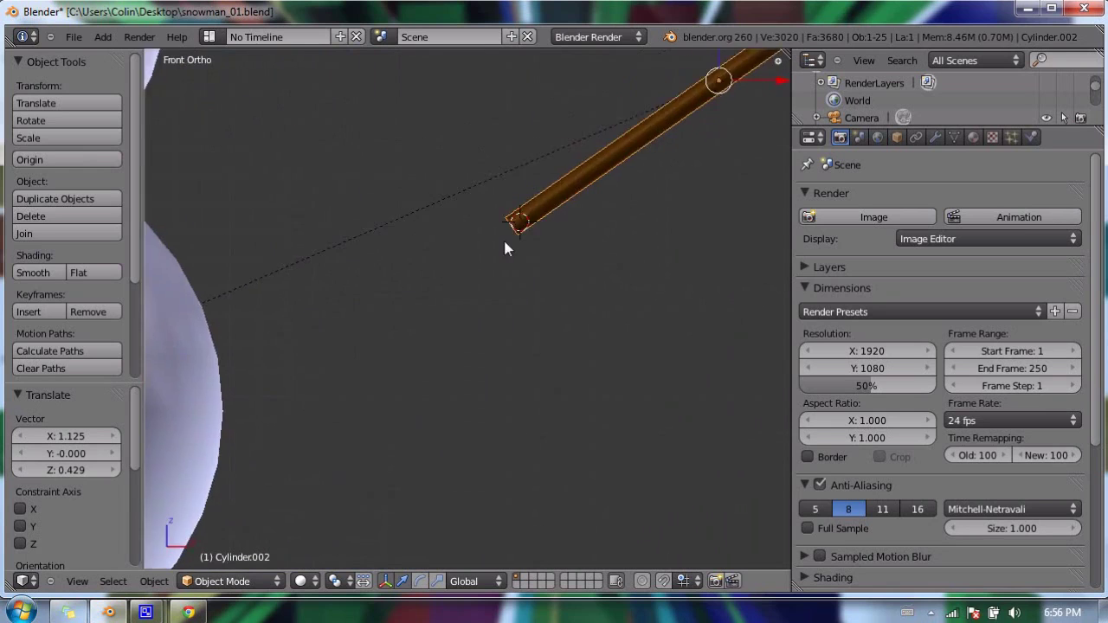
pyautogui.scroll(4, 537, 199)
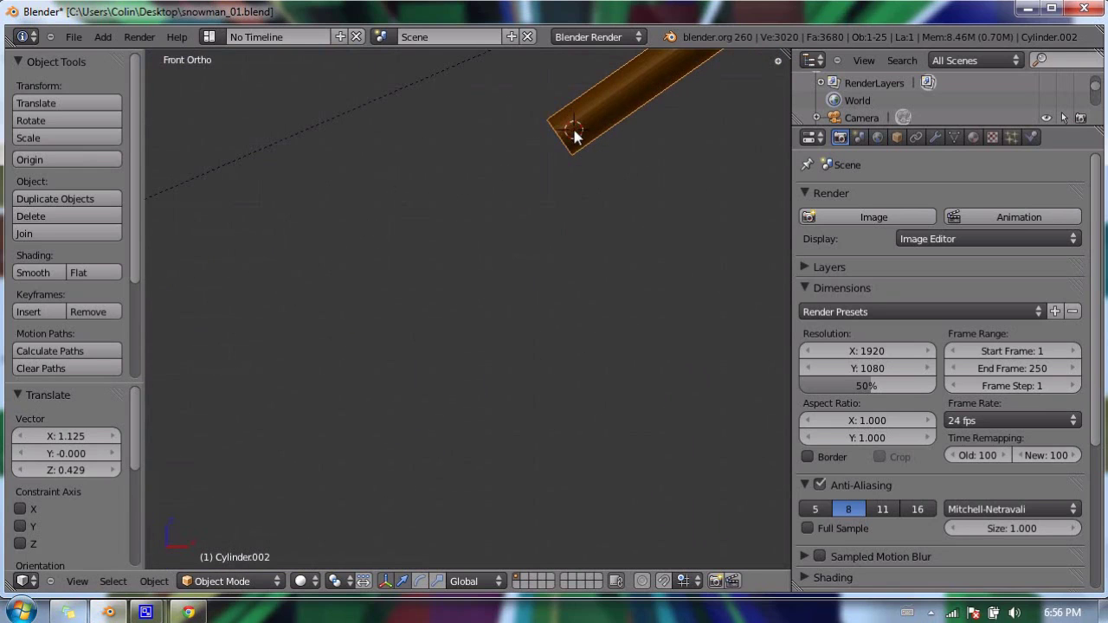
pyautogui.scroll(-3, 537, 171)
pyautogui.keyDown('shift'); pyautogui.moveTo(515, 155); pyautogui.dragTo(481, 220, button='middle'); pyautogui.keyUp('shift')
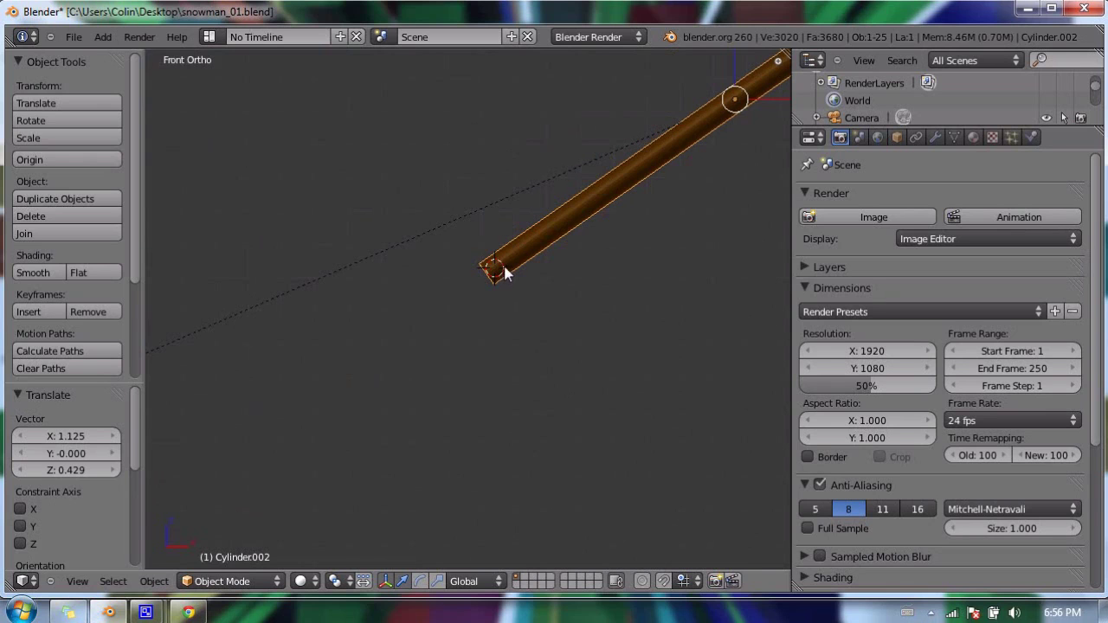
pyautogui.scroll(-2, 500, 255)
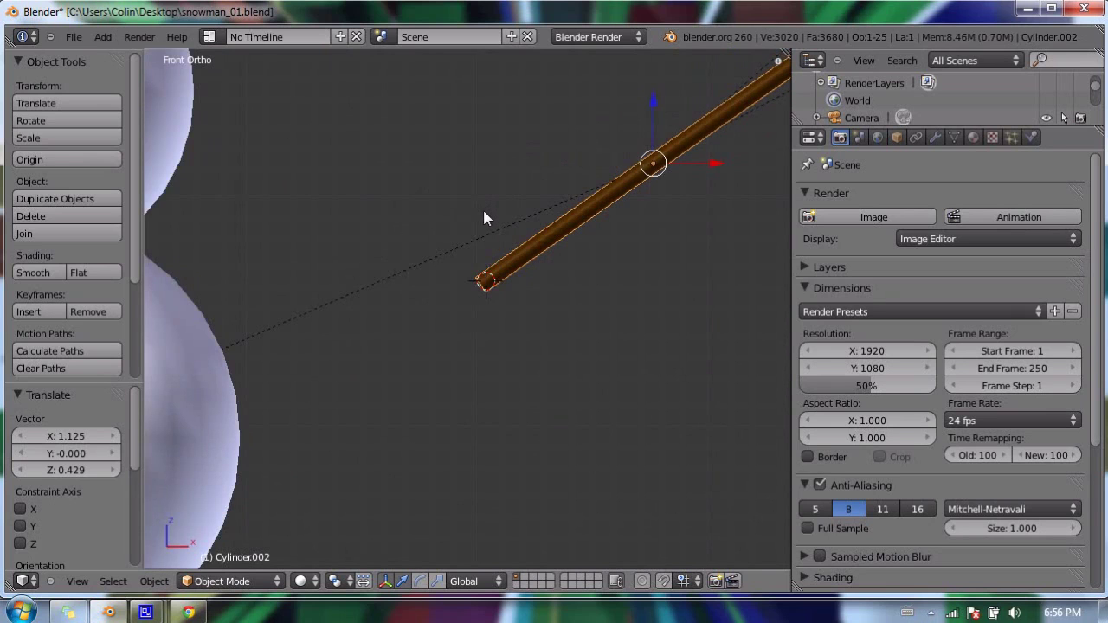
pyautogui.press('KP_7')
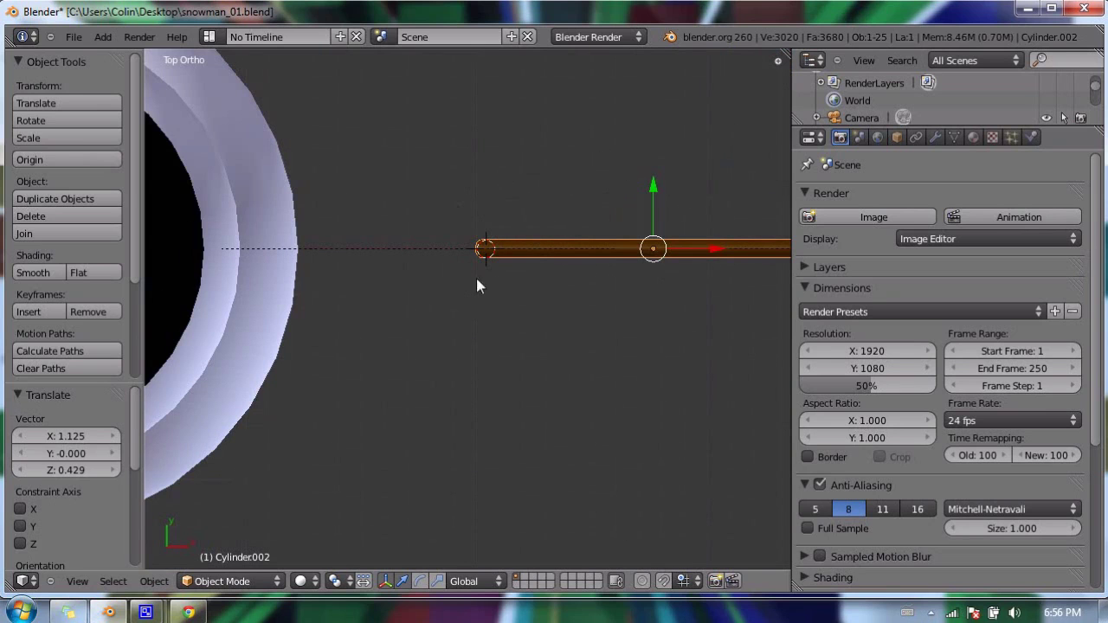
# Step: Set the +X side arm stick's origin to the 3D cursor
pyautogui.moveTo(136, 169); pyautogui.dragTo(133, 116)
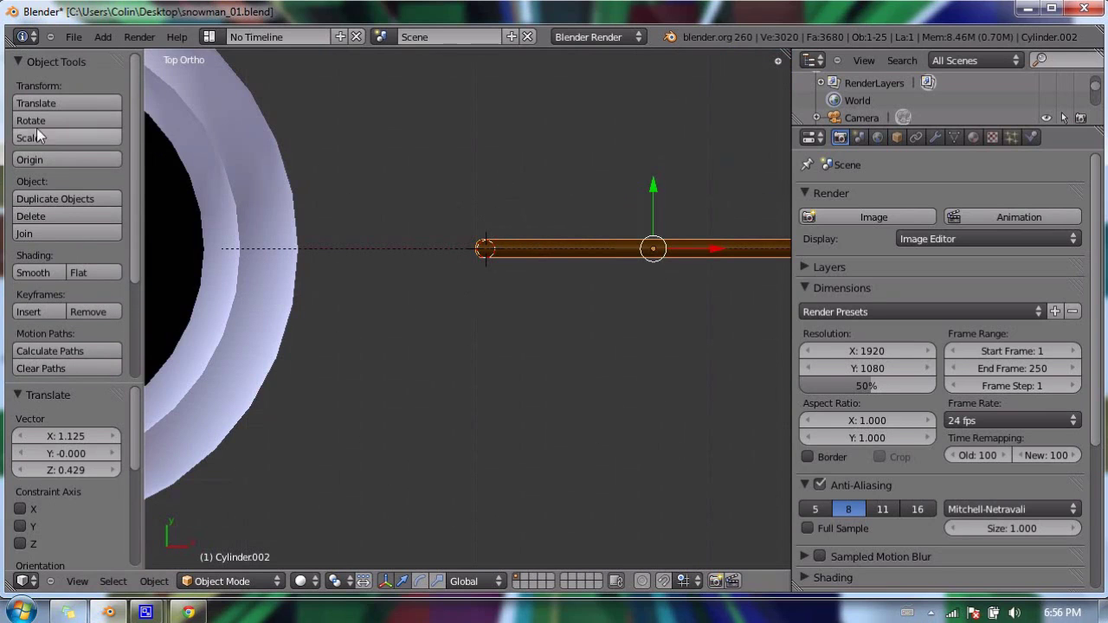
pyautogui.press('t')
pyautogui.press('t')
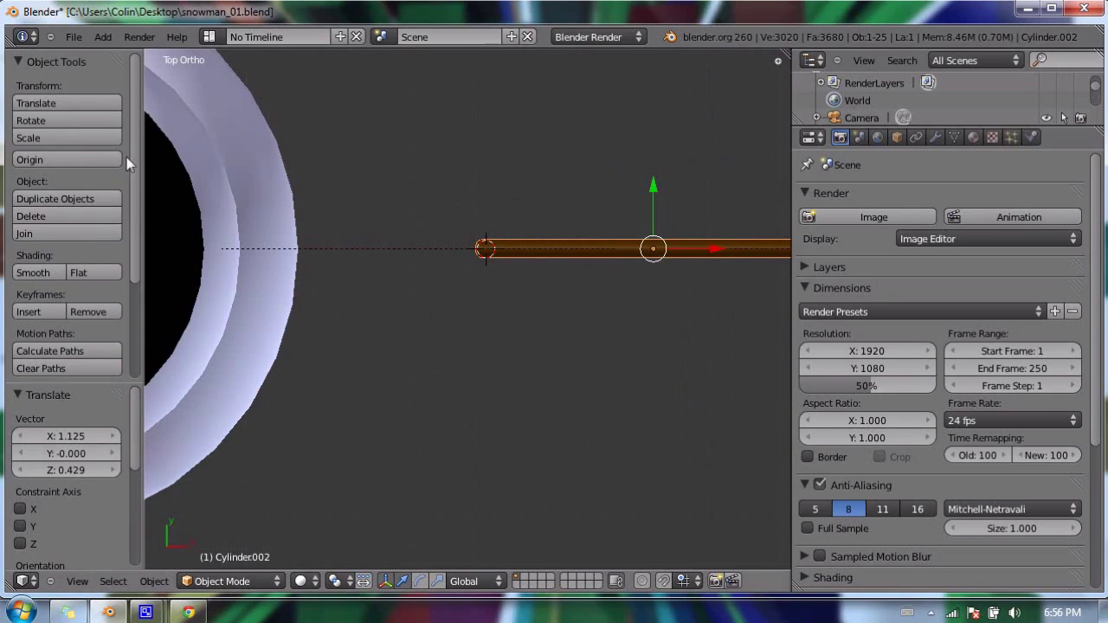
pyautogui.scroll(-2, 82, 195)
pyautogui.scroll(2, 83, 195)
pyautogui.click(78, 159)
pyautogui.click(42, 163)
pyautogui.click(89, 204)
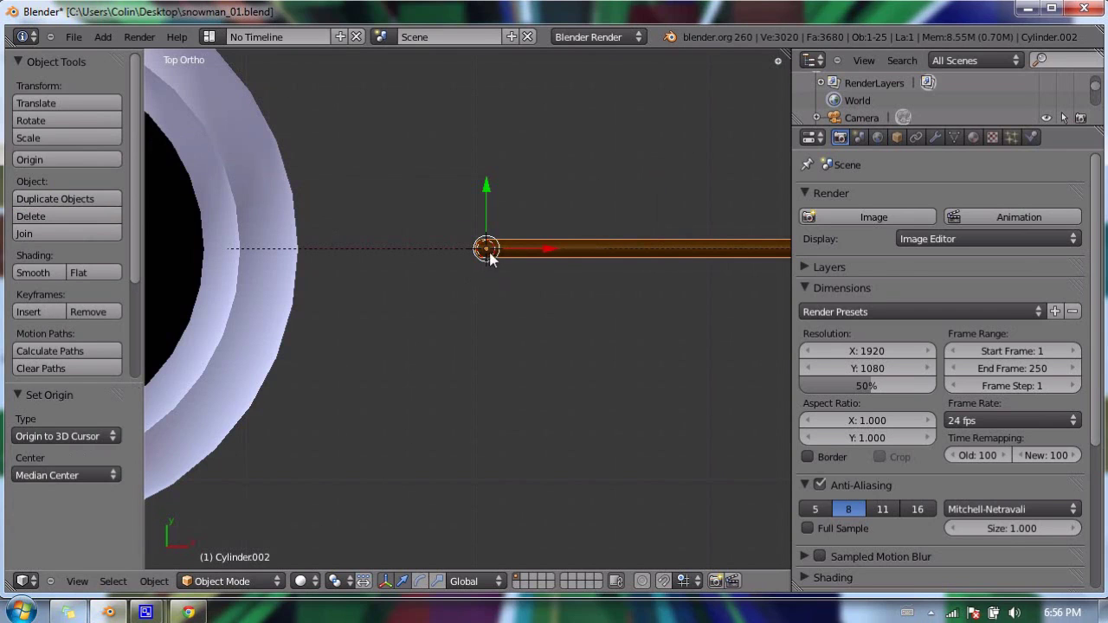
# Step: Test the arm's new pivot in front view: rotate it 7.003°, move it -0.652 in X and 1.281 in Z, and rotate it -32.302°
pyautogui.press('KP_1')
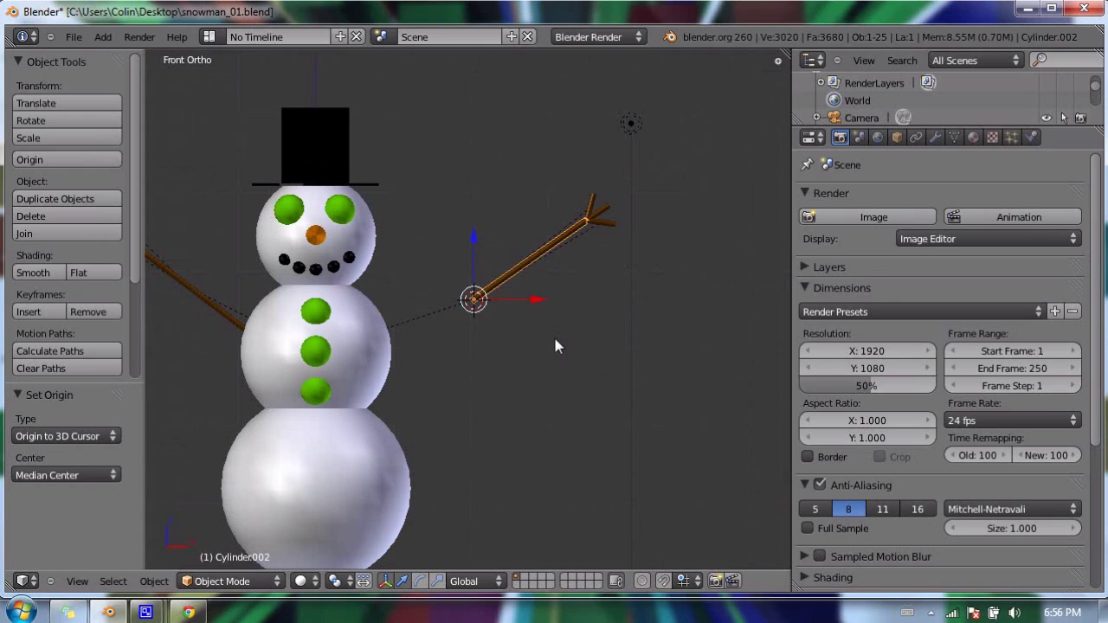
pyautogui.press('r')
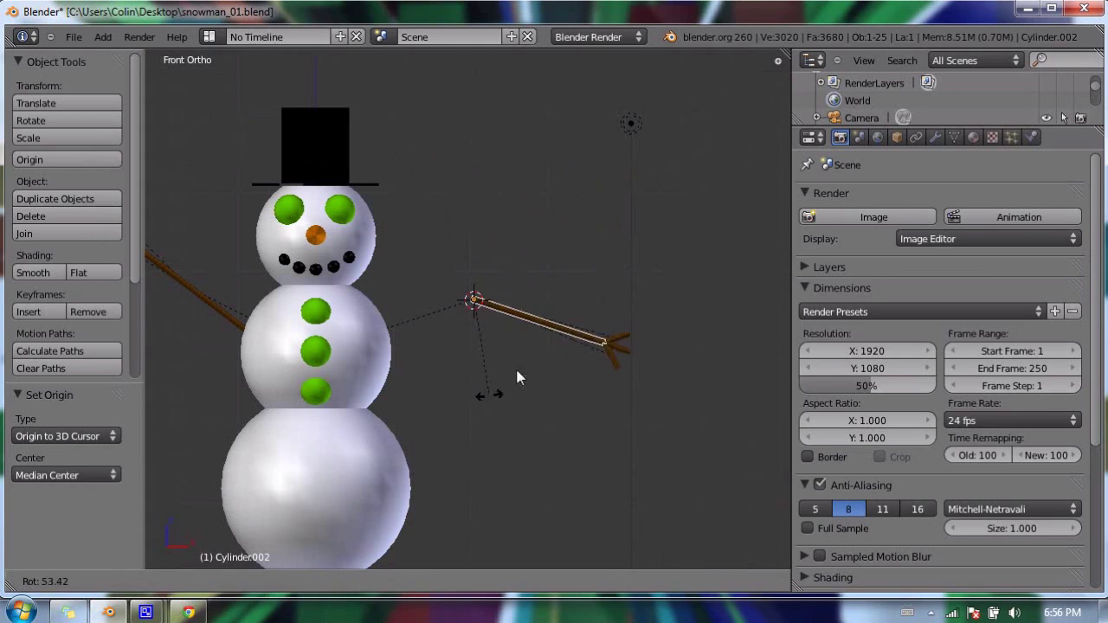
pyautogui.click(532, 347)
pyautogui.press('g')
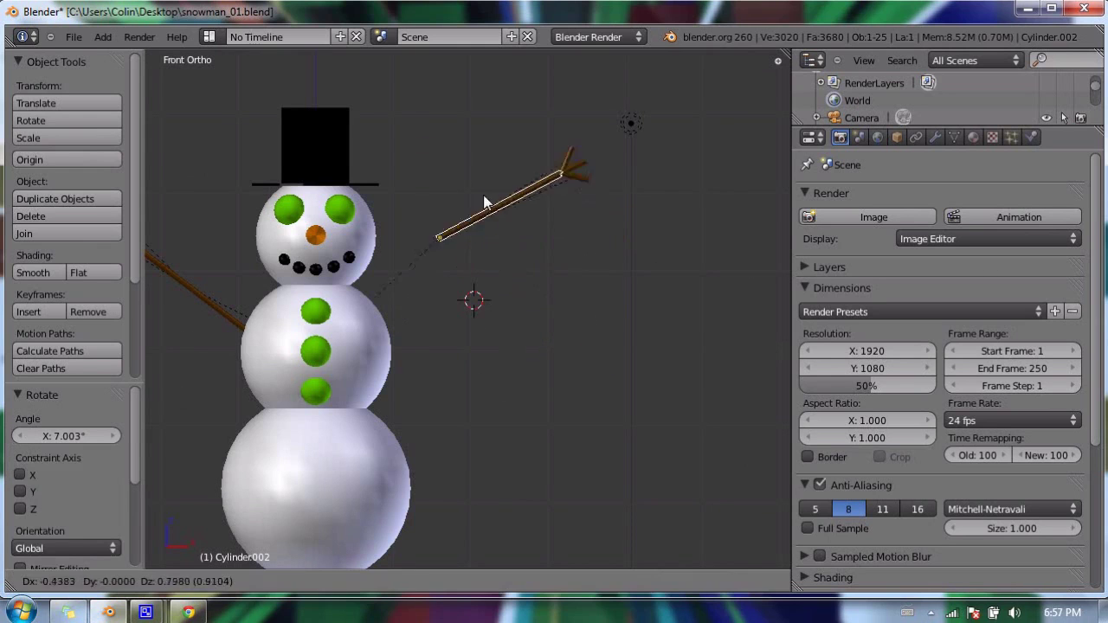
pyautogui.click(478, 199)
pyautogui.press('r')
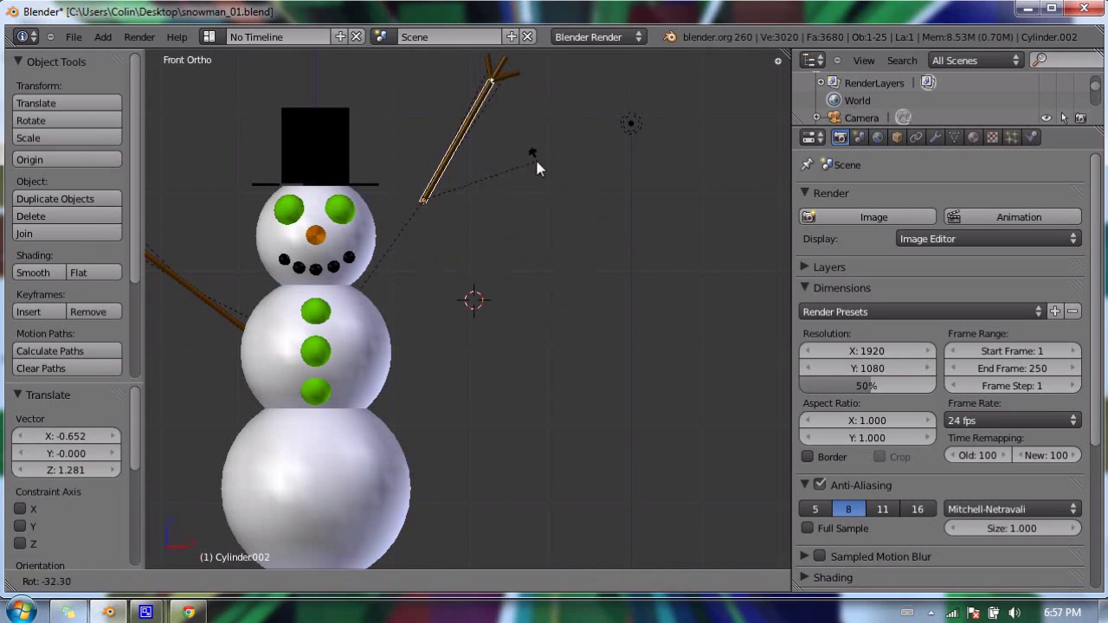
pyautogui.click(535, 157)
# Step: Move the +X side arm stick back against the edge of the middle sphere and rotate it 32.714°
pyautogui.press('g')
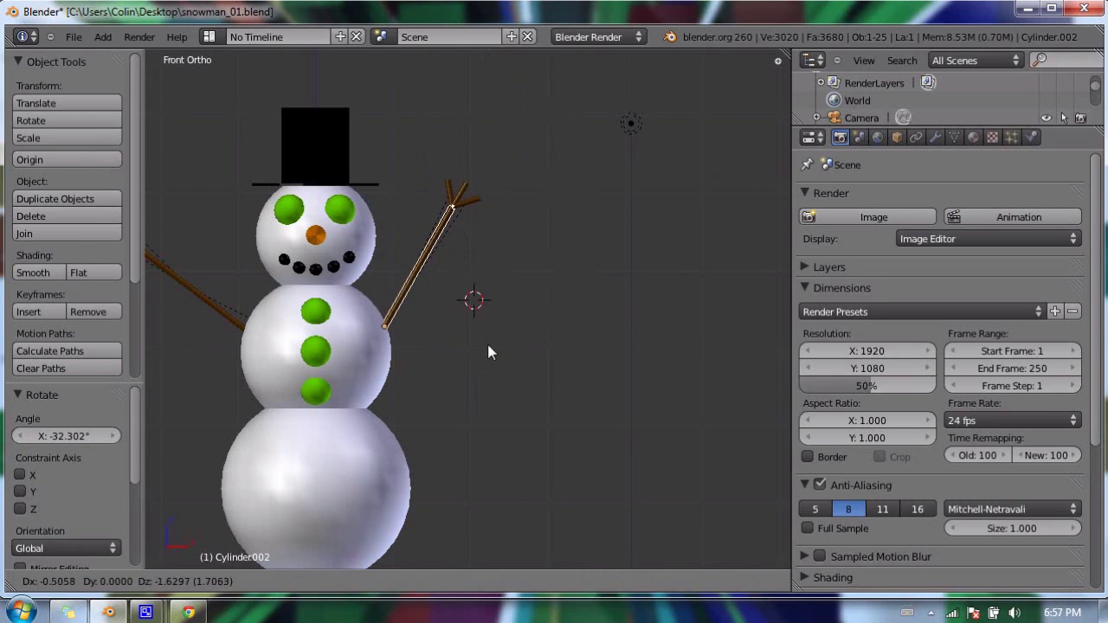
pyautogui.click(487, 341)
pyautogui.press('r')
pyautogui.click(594, 342)
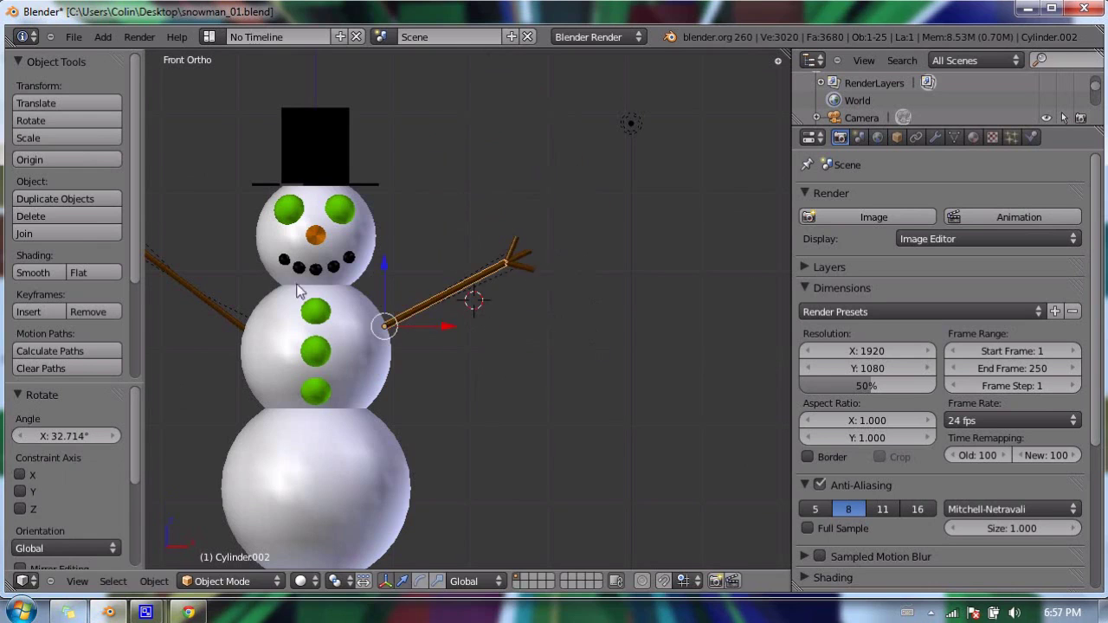
# Step: Move the -X side arm stick away from the body by -1.101 in X and 0.832 in Z
pyautogui.keyDown('shift'); pyautogui.moveTo(259, 263); pyautogui.dragTo(534, 240, button='middle'); pyautogui.keyUp('shift')
pyautogui.rightClick(463, 237)
pyautogui.press('g')
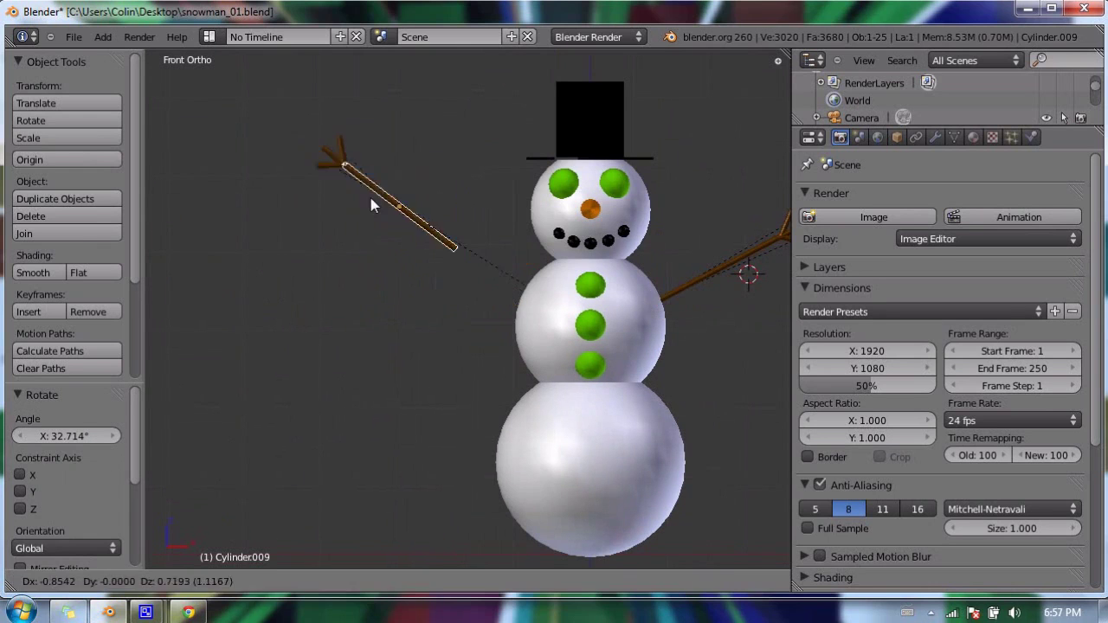
pyautogui.click(371, 202)
# Step: Place the 3D cursor on the body-side end of the -X side arm stick and set the stick's origin to it
pyautogui.scroll(5, 392, 248)
pyautogui.keyDown('shift'); pyautogui.moveTo(398, 199); pyautogui.dragTo(426, 254, button='middle'); pyautogui.keyUp('shift')
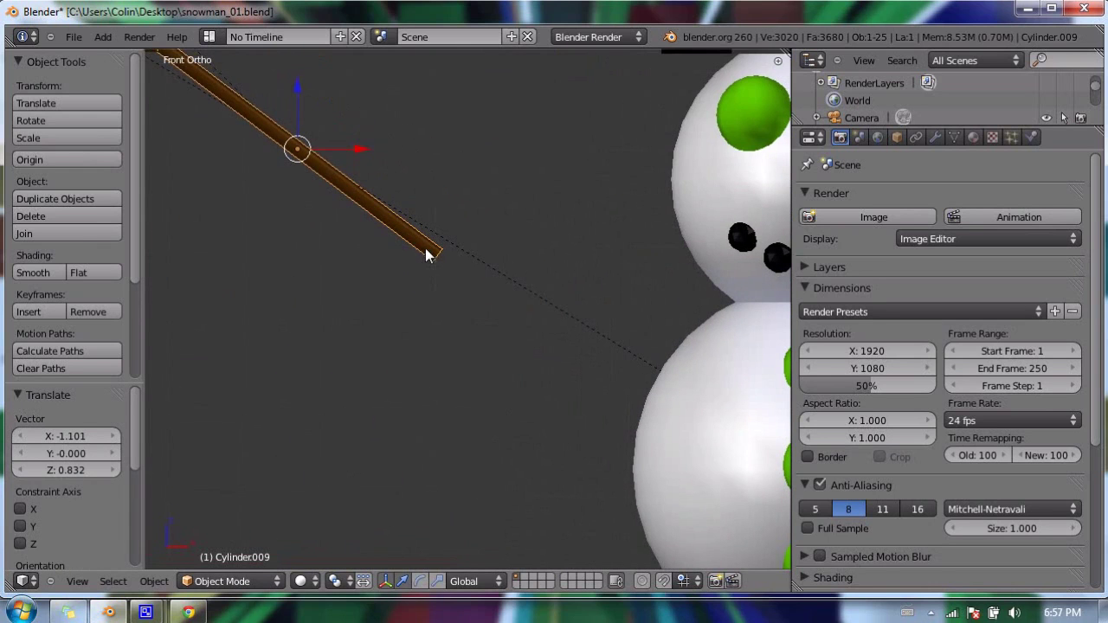
pyautogui.scroll(4, 433, 252)
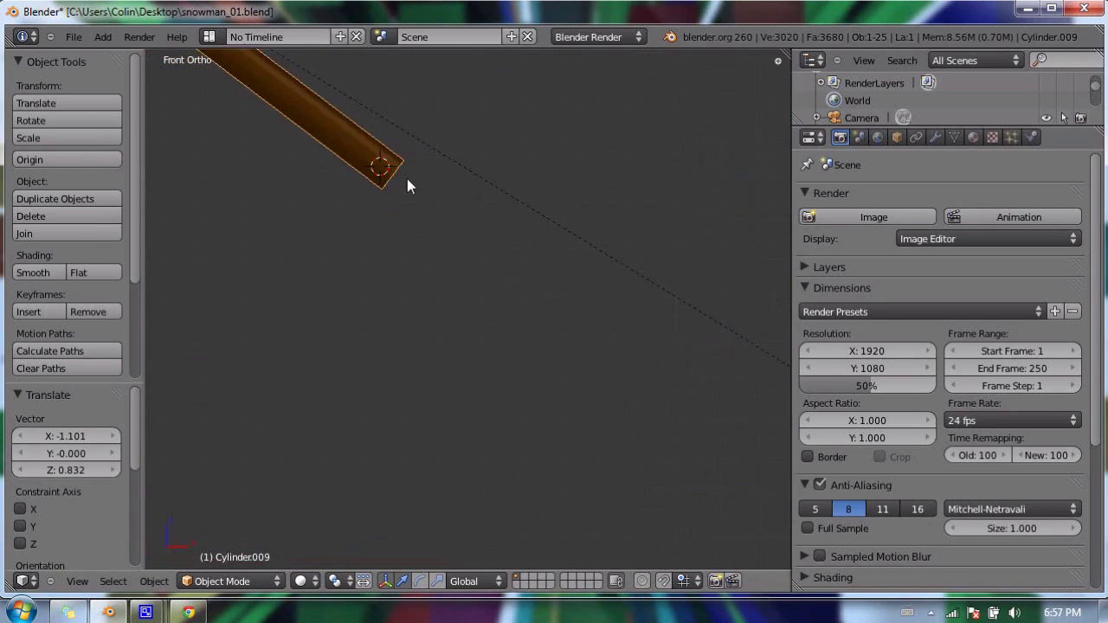
pyautogui.keyDown('shift'); pyautogui.moveTo(439, 214); pyautogui.dragTo(482, 264, button='middle'); pyautogui.keyUp('shift')
pyautogui.keyDown('shift'); pyautogui.moveTo(407, 157); pyautogui.dragTo(453, 205, button='middle'); pyautogui.keyUp('shift')
pyautogui.scroll(-4, 457, 227)
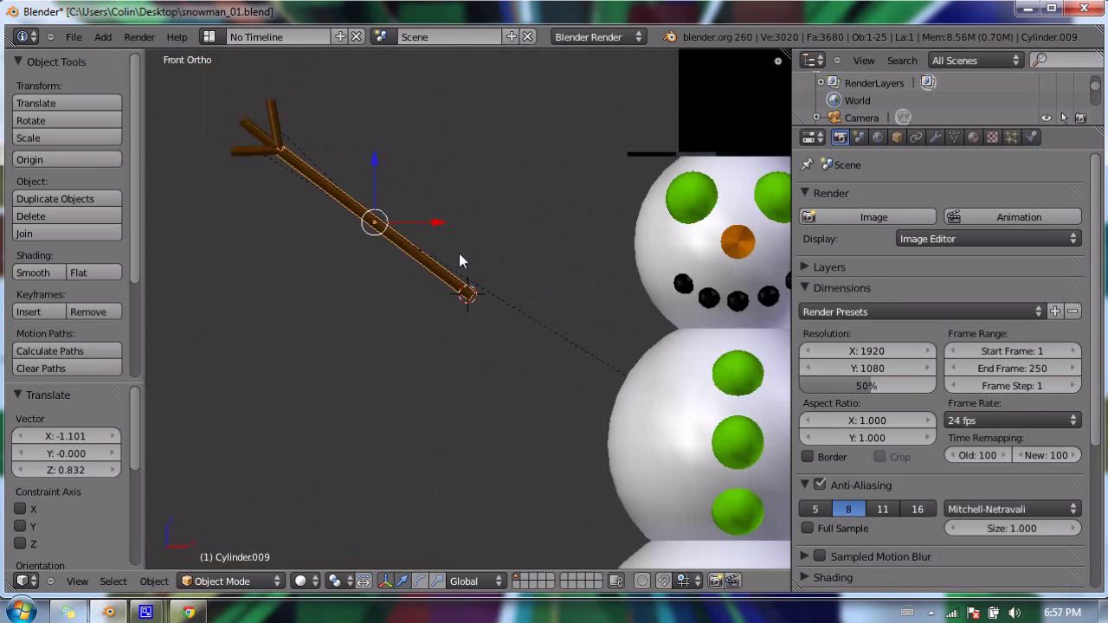
pyautogui.press('KP_7')
pyautogui.scroll(1, 457, 251)
pyautogui.press('KP_1')
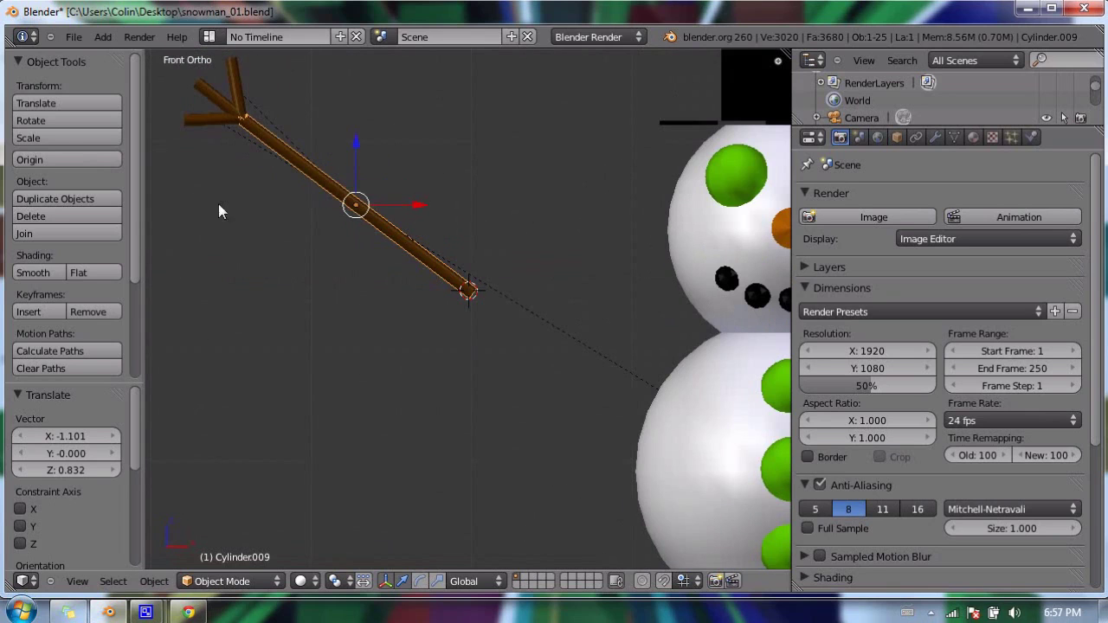
pyautogui.click(43, 159)
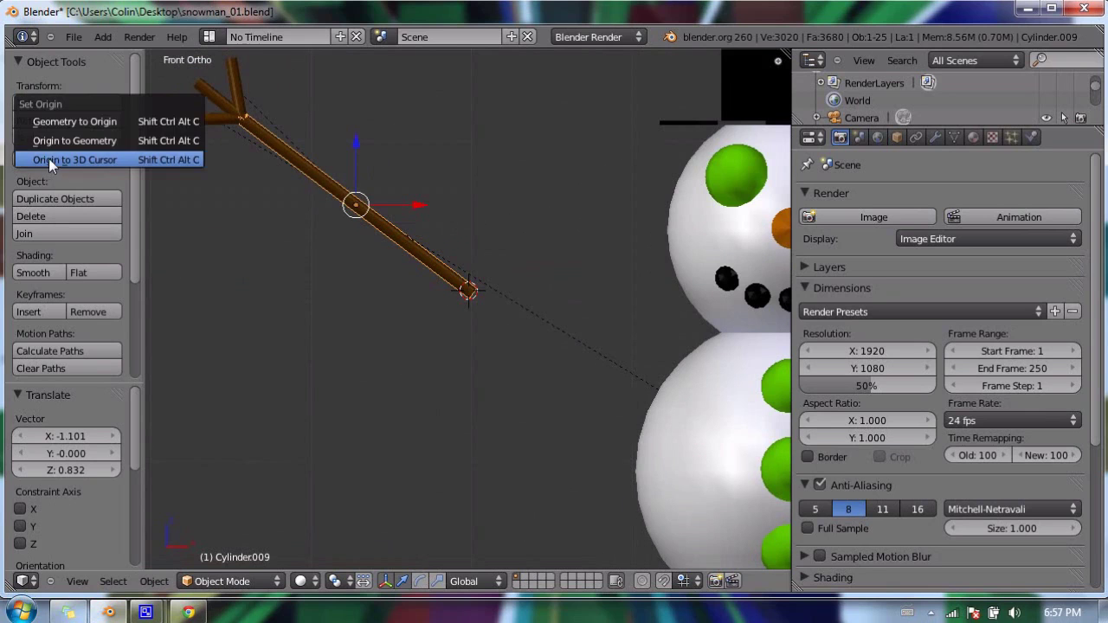
pyautogui.click(52, 159)
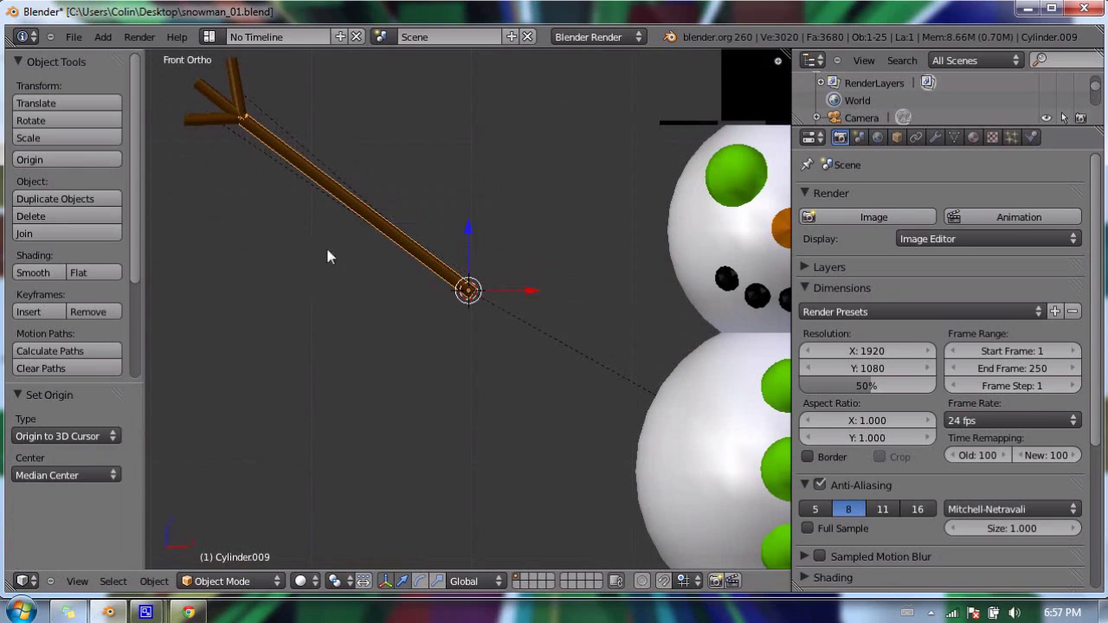
# Step: Move the -X side arm stick back to the middle sphere by 1.116 in X and -0.732 in Z, and nudge it about 0.03 inward
pyautogui.press('g')
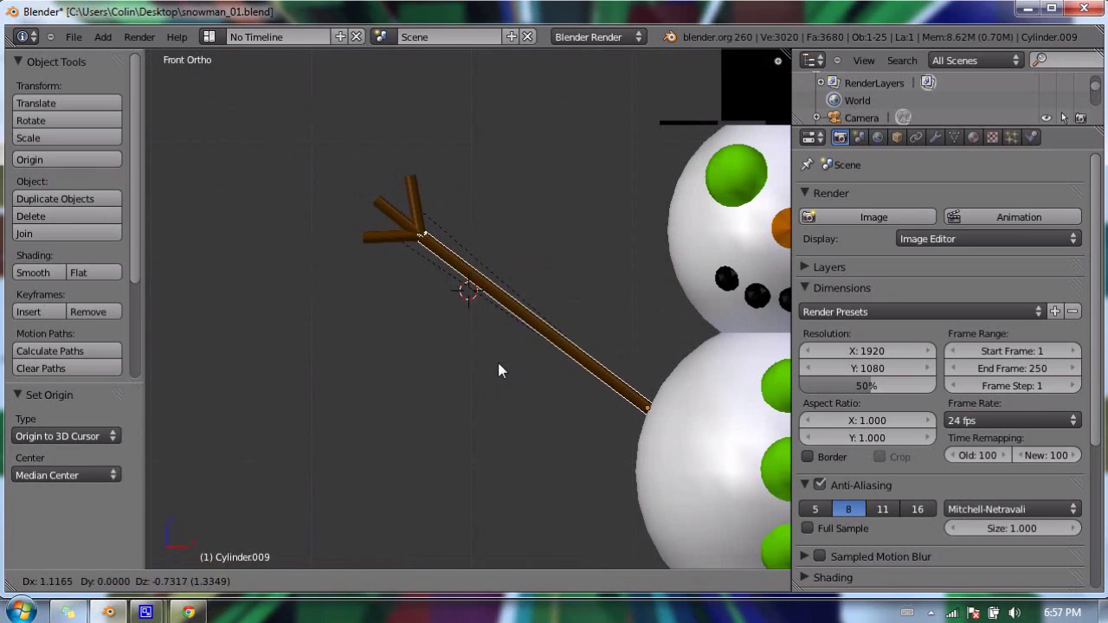
pyautogui.click(499, 371)
pyautogui.keyDown('shift'); pyautogui.moveTo(589, 332); pyautogui.dragTo(210, 295, button='middle'); pyautogui.keyUp('shift')
pyautogui.scroll(-3, 216, 293)
pyautogui.press('g')
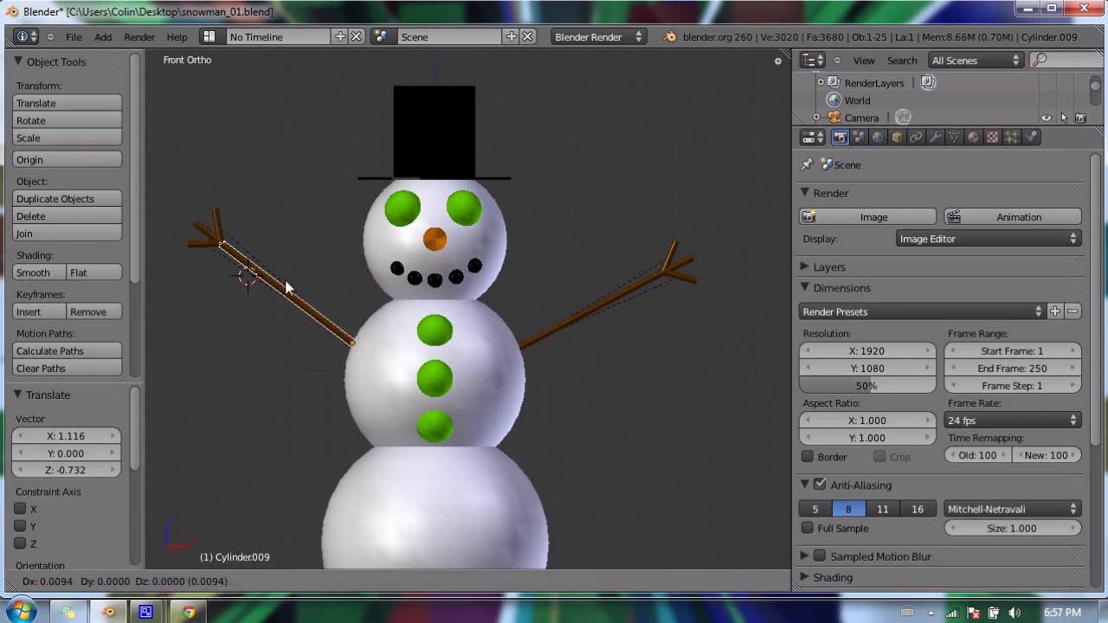
pyautogui.click(289, 287)
# Step: Lift the head sphere off the middle sphere by 0.553 in Z and -0.019 in X
pyautogui.rightClick(388, 236)
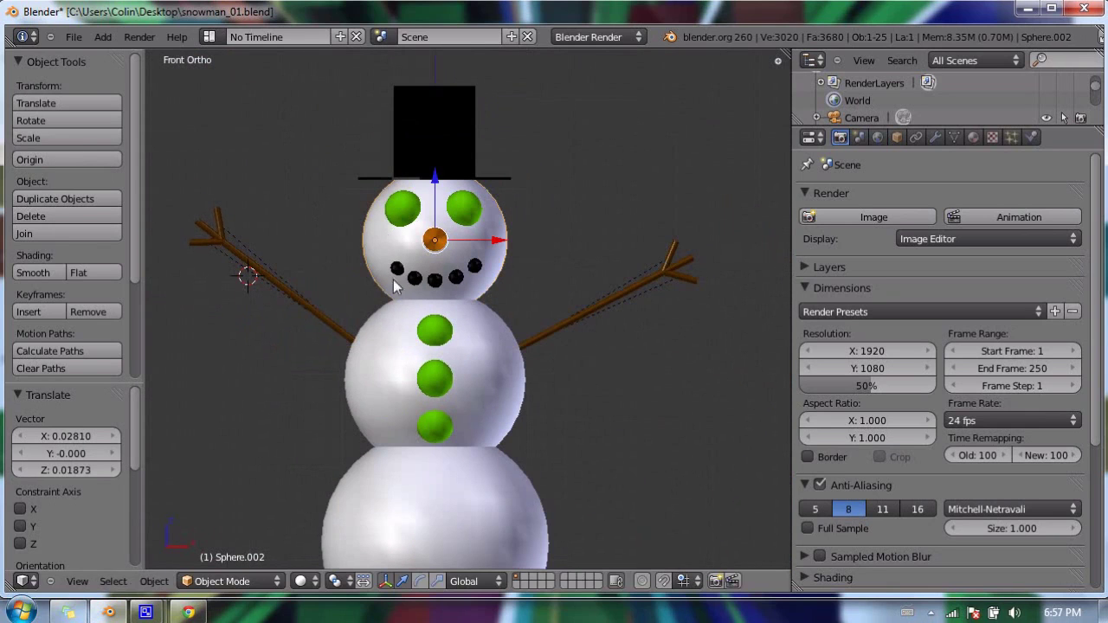
pyautogui.press('g')
pyautogui.click(396, 220)
# Step: Place the 3D cursor at the lowest point of the head sphere and set the head's origin to it
pyautogui.moveTo(489, 199); pyautogui.dragTo(337, 200, button='middle')
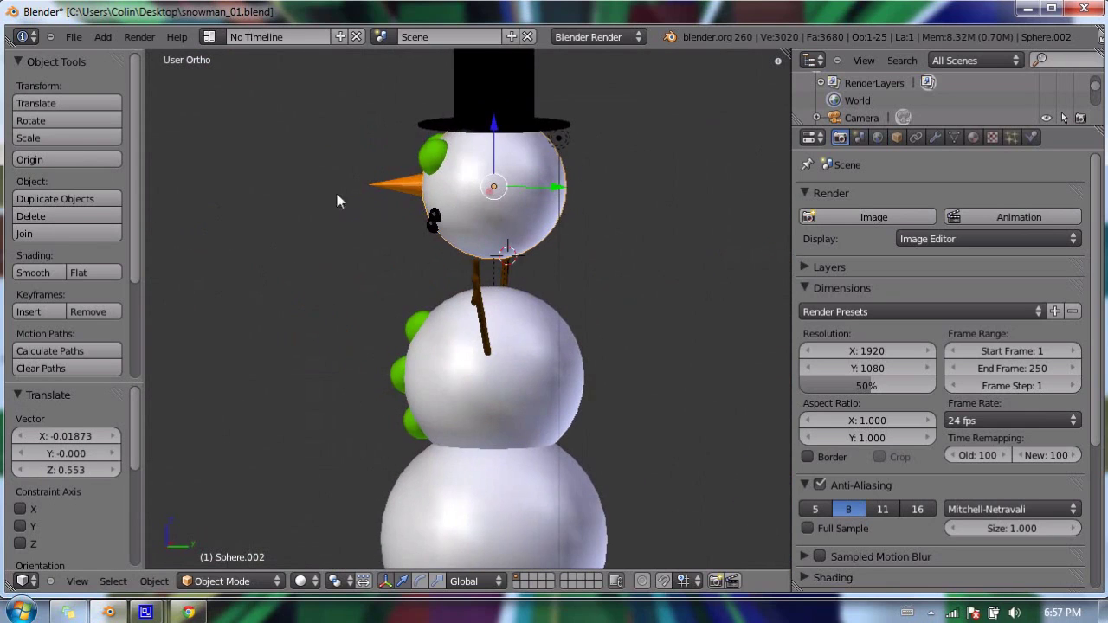
pyautogui.press('KP_1')
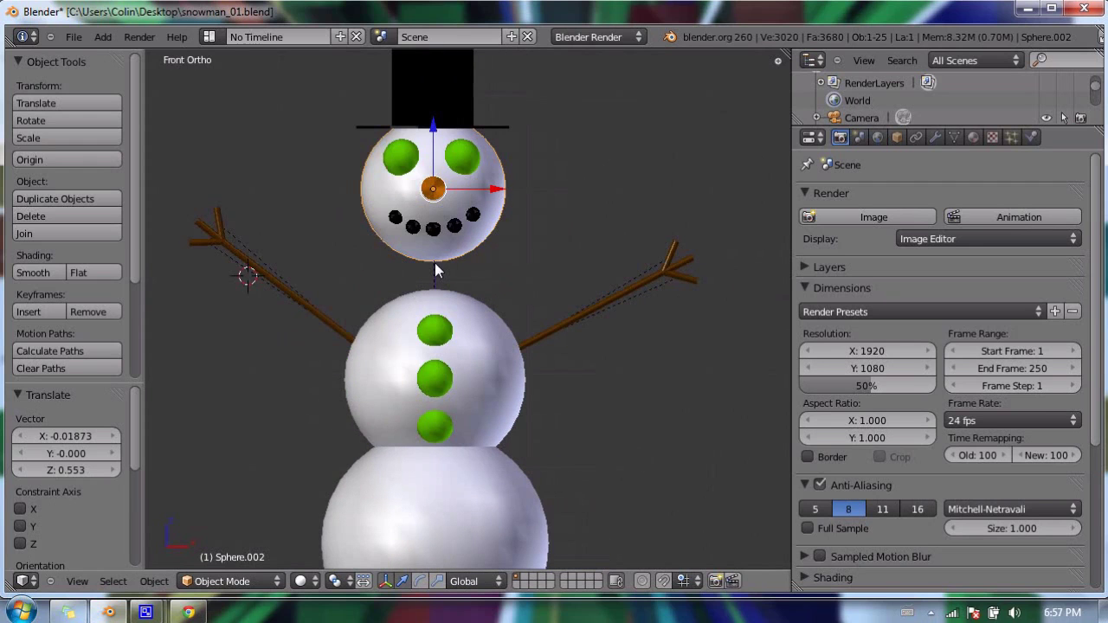
pyautogui.click(433, 264)
pyautogui.scroll(3, 432, 247)
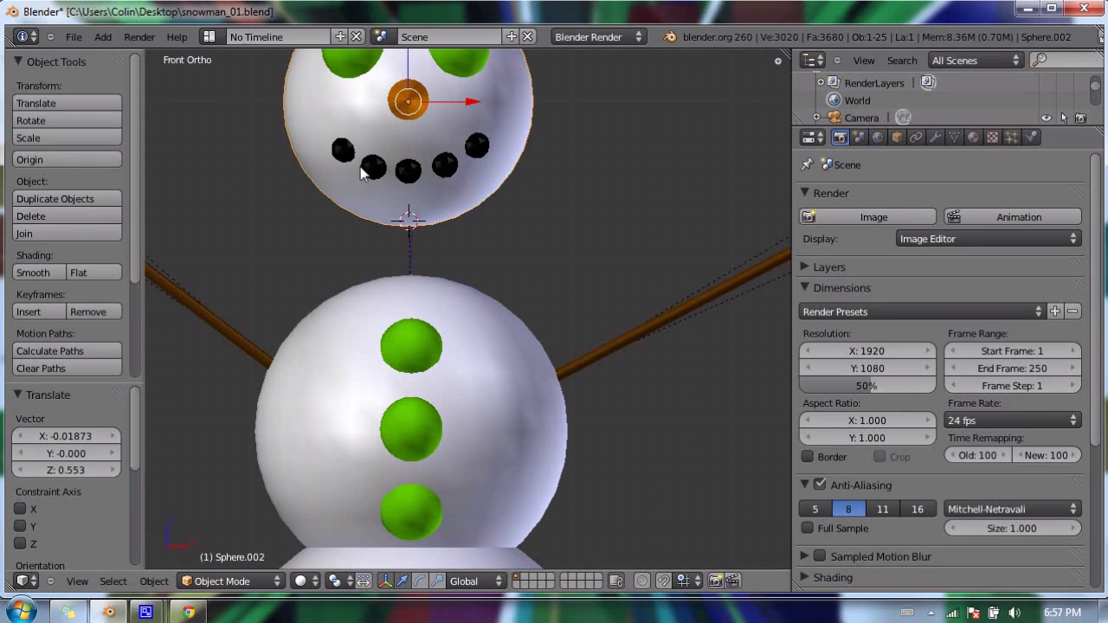
pyautogui.press('KP_3')
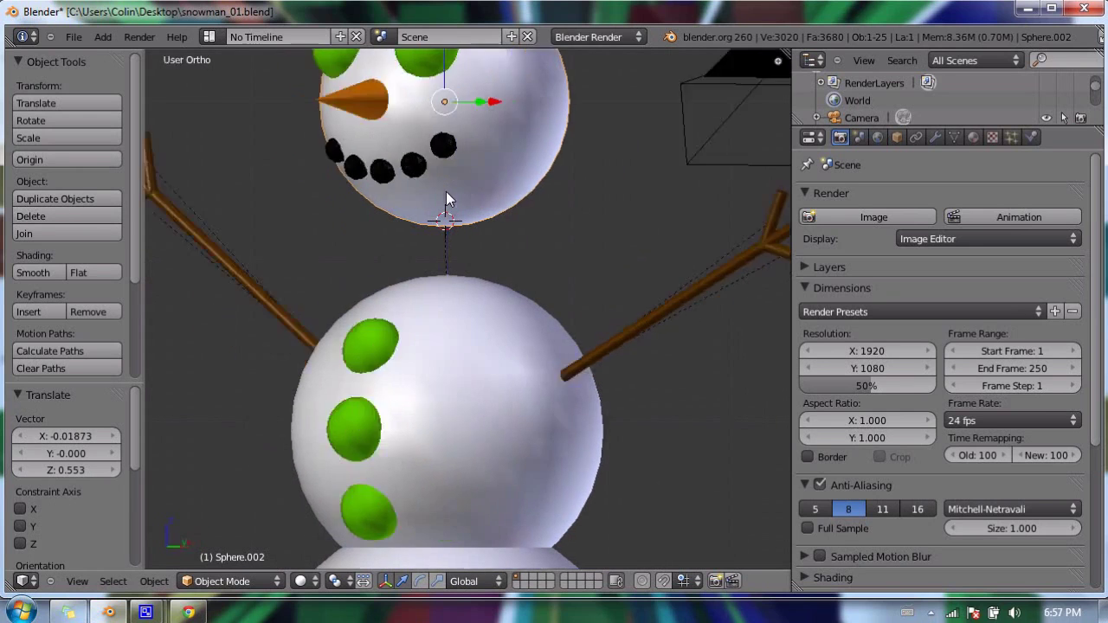
pyautogui.press('KP_1')
pyautogui.click(49, 158)
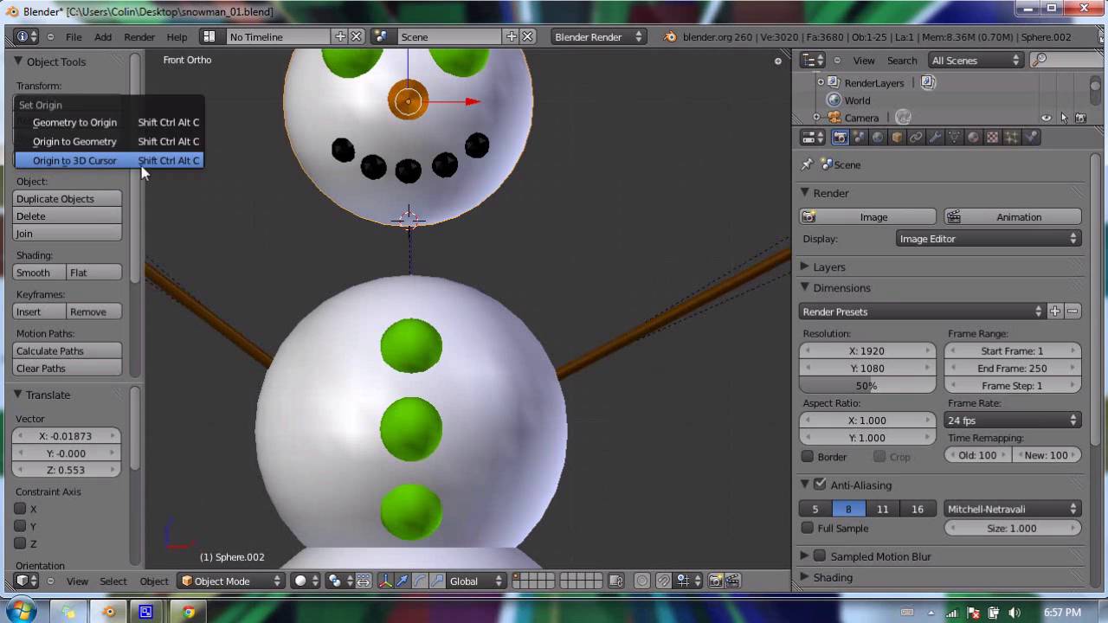
pyautogui.click(145, 167)
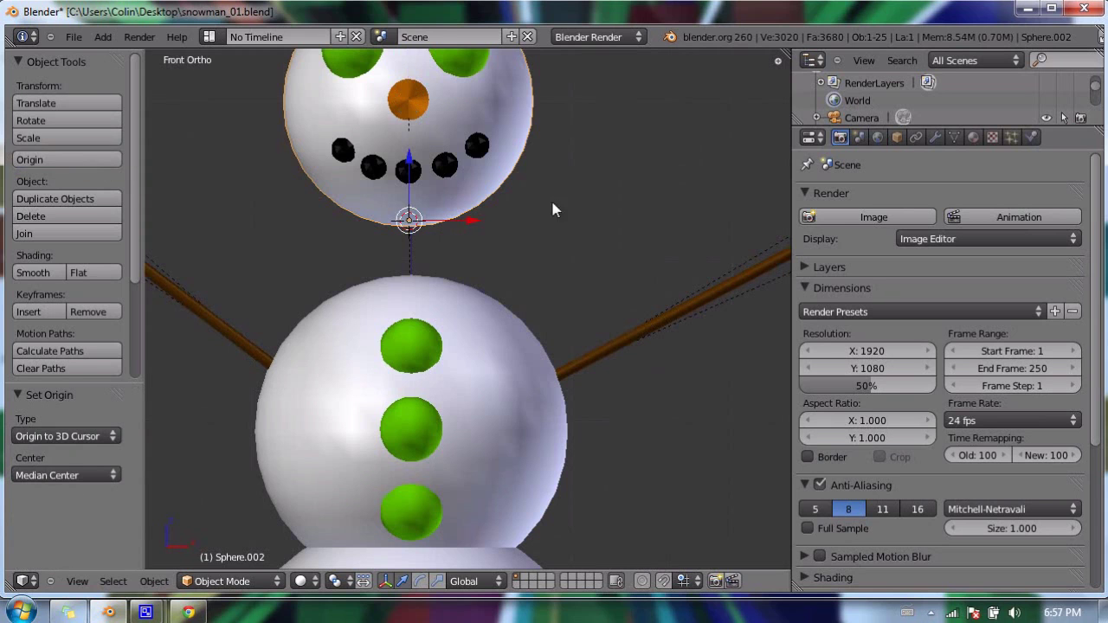
# Step: Test rotating the head sphere around its base in the front view, and undo the rotation
pyautogui.press('r')
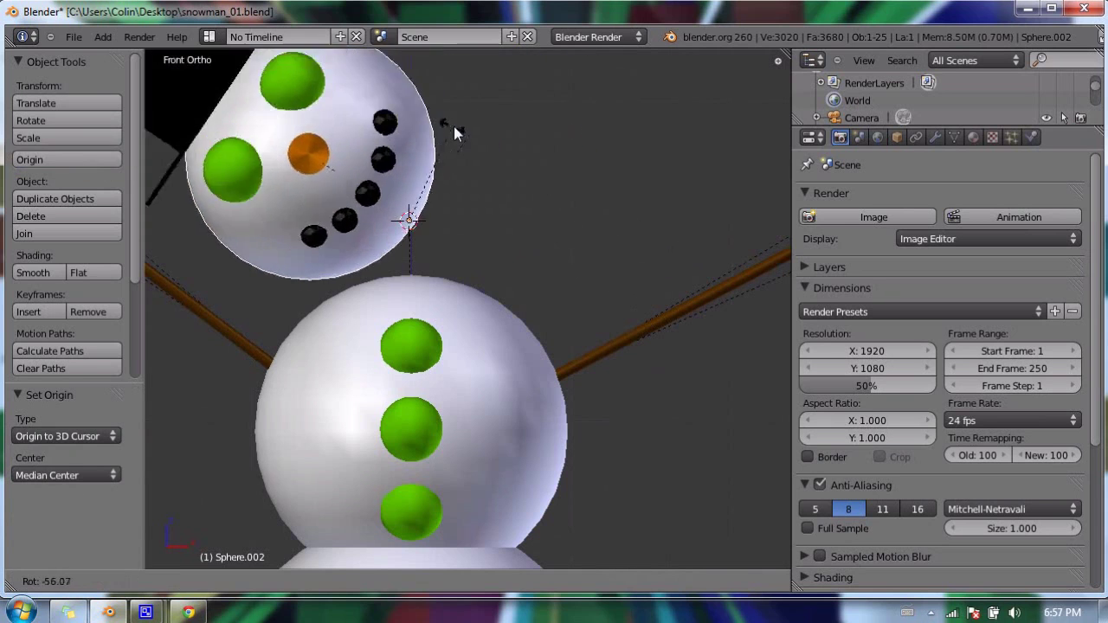
pyautogui.click(521, 149)
pyautogui.hotkey('ctrl', 'z')
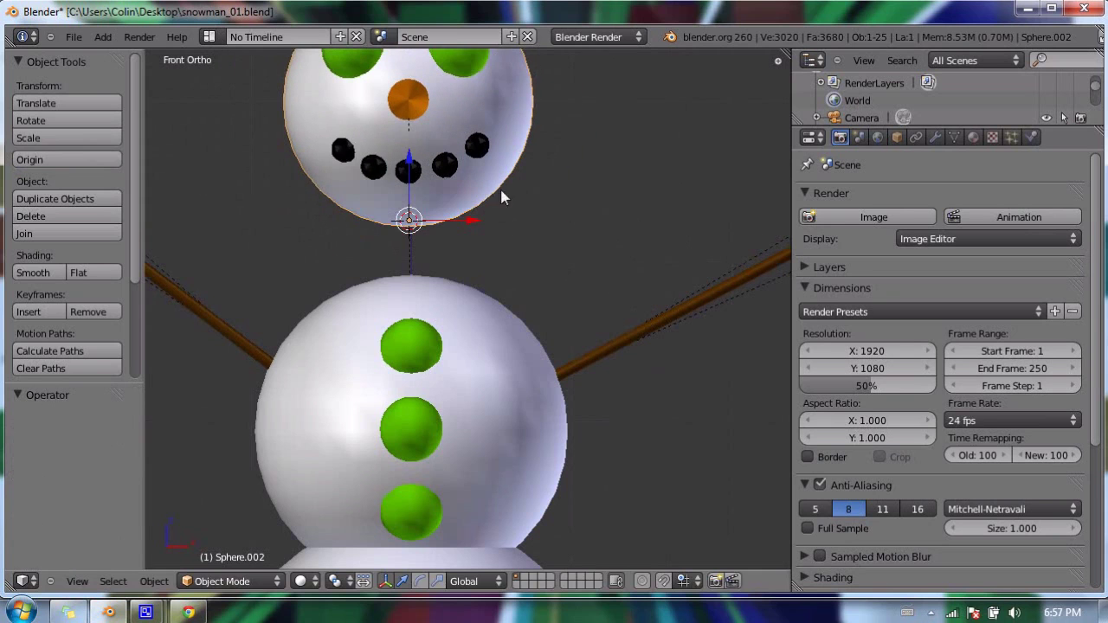
# Step: Lower the head sphere back onto the middle sphere
pyautogui.press('g')
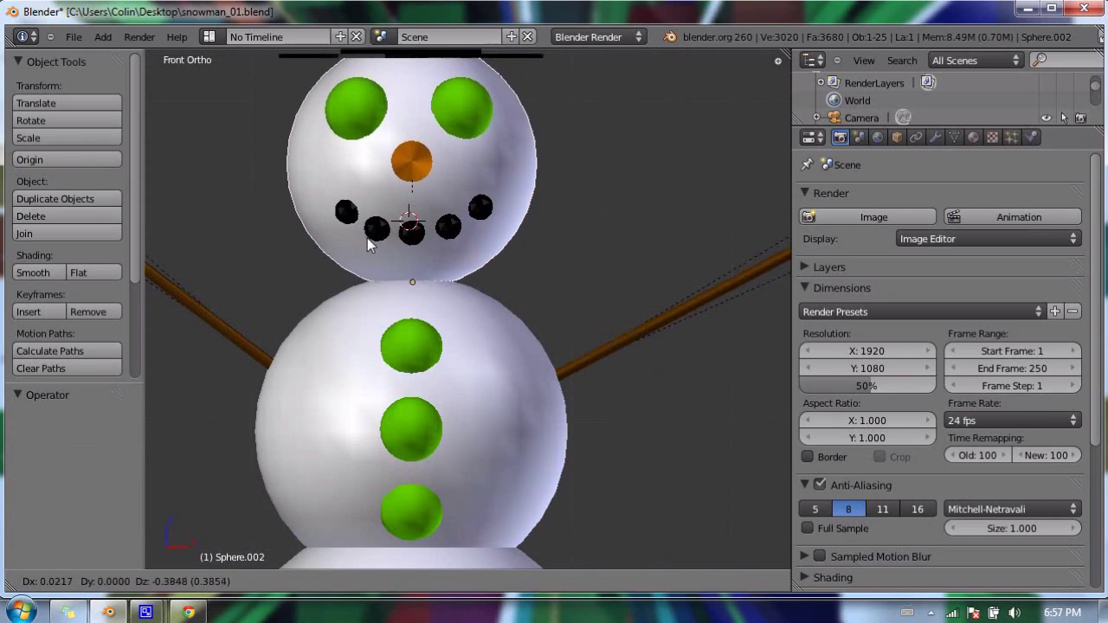
pyautogui.click(371, 241)
# Step: Lift the middle sphere off the bottom sphere by 0.730 in Z and 0.019 in X
pyautogui.scroll(-3, 385, 346)
pyautogui.keyDown('shift'); pyautogui.moveTo(439, 408); pyautogui.dragTo(442, 204, button='middle'); pyautogui.keyUp('shift')
pyautogui.rightClick(478, 189)
pyautogui.press('g')
pyautogui.click(442, 200)
# Step: Set the middle sphere's origin to the 3D cursor at its lowest point
pyautogui.moveTo(511, 213); pyautogui.dragTo(446, 219, button='middle')
pyautogui.press('KP_1')
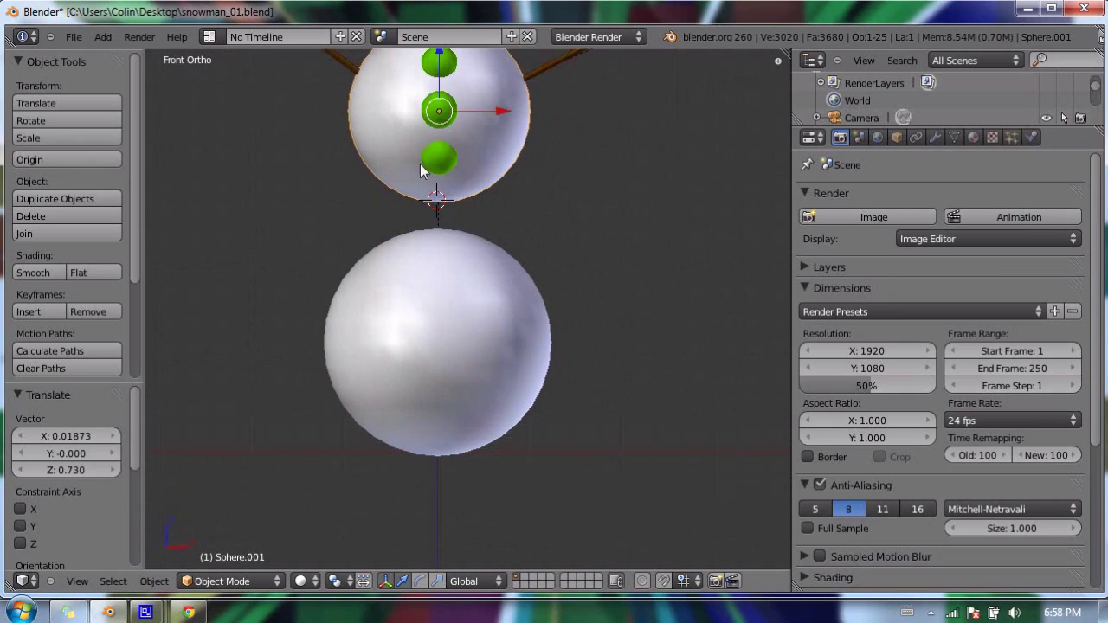
pyautogui.click(58, 157)
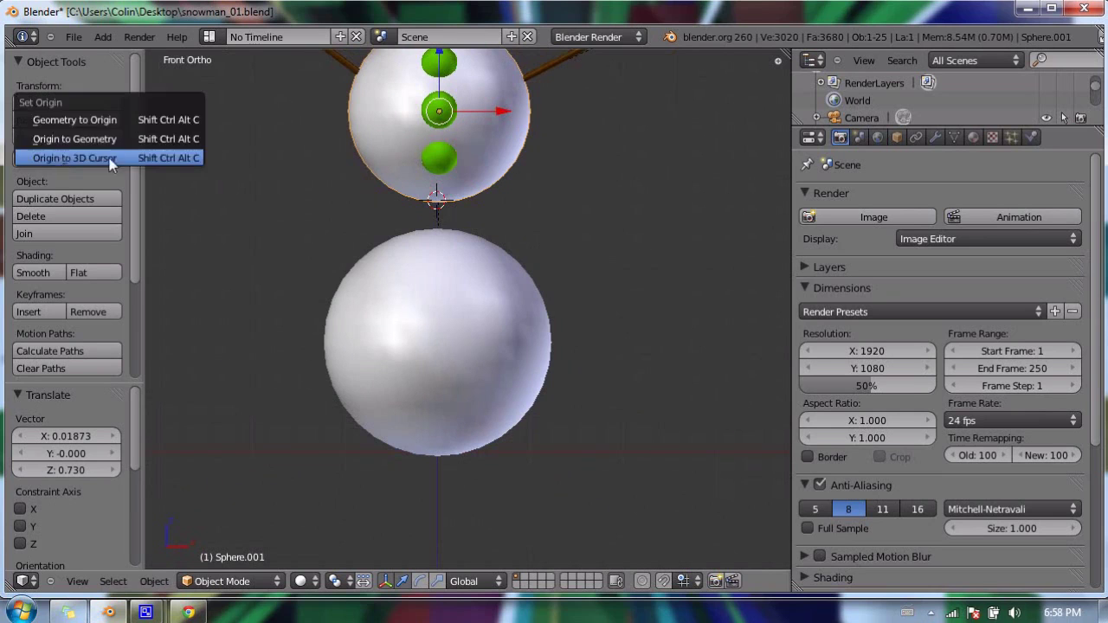
pyautogui.click(83, 158)
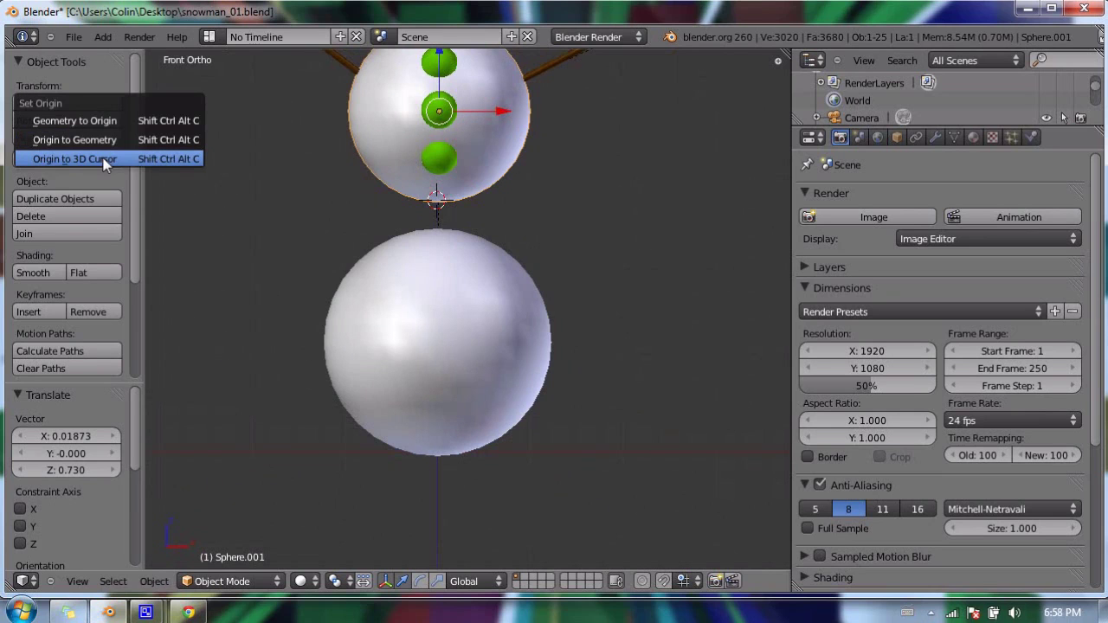
pyautogui.click(75, 158)
pyautogui.scroll(-2, 437, 201)
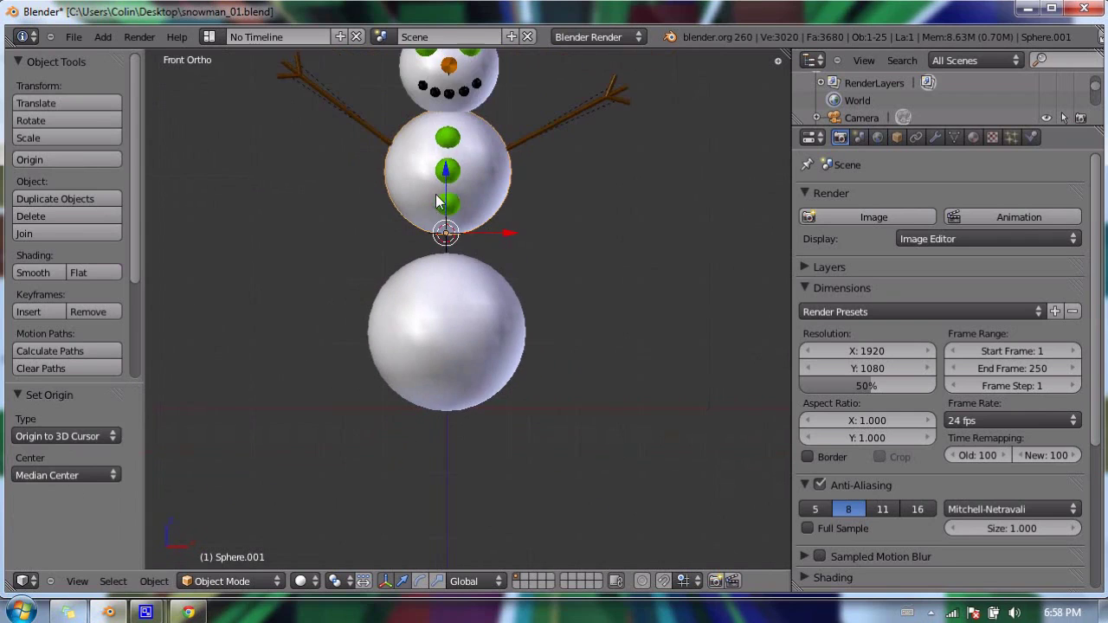
# Step: Lower the middle sphere along Z back onto the bottom sphere in the front view
pyautogui.moveTo(519, 201); pyautogui.dragTo(500, 177, button='middle')
pyautogui.press('KP_1')
pyautogui.moveTo(448, 178); pyautogui.dragTo(449, 215)
pyautogui.keyDown('shift'); pyautogui.moveTo(456, 295); pyautogui.dragTo(464, 340, button='middle'); pyautogui.keyUp('shift')
# Step: Select the bottom sphere and save the snowman file under its existing name
pyautogui.rightClick(466, 340)
pyautogui.click(73, 36)
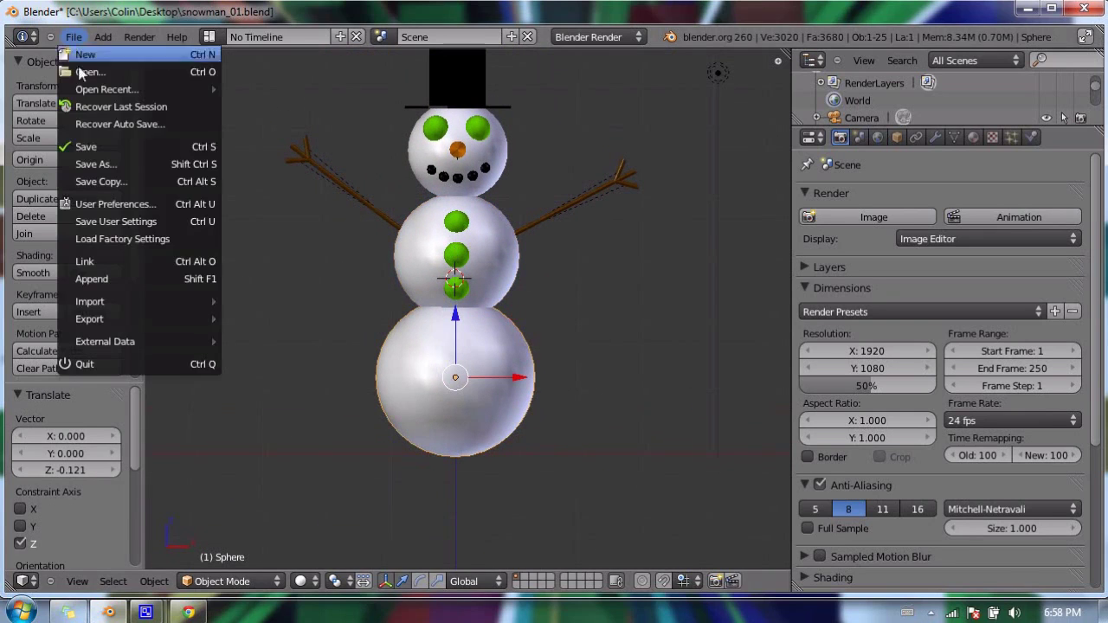
pyautogui.click(94, 144)
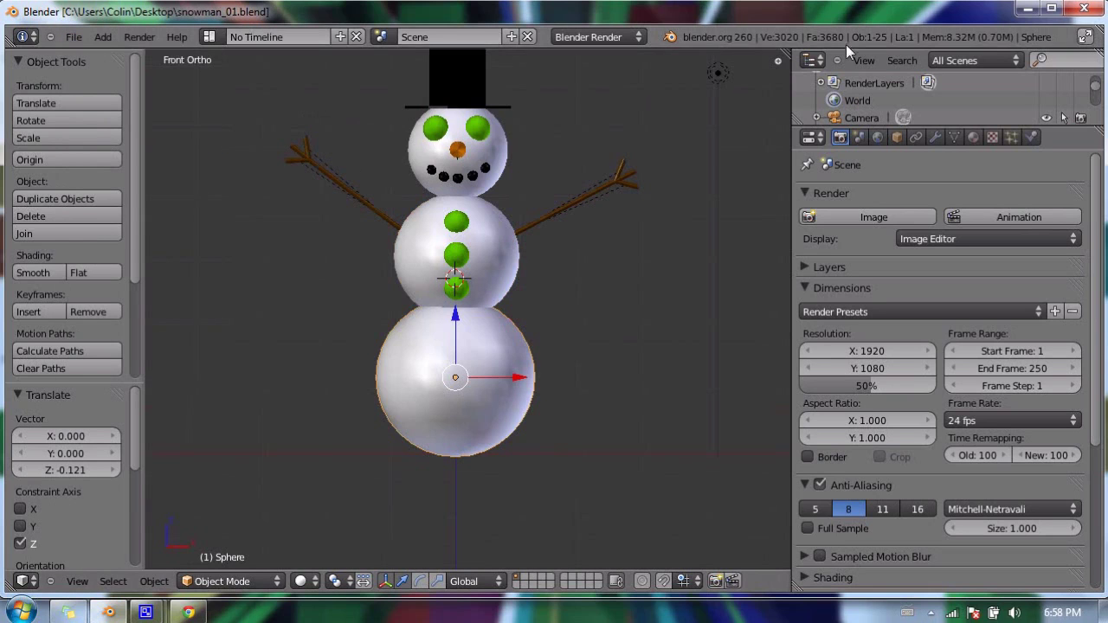
# Step: Split the 3D view horizontally and turn the lower area into a Timeline editor
pyautogui.moveTo(778, 62); pyautogui.dragTo(519, 492)
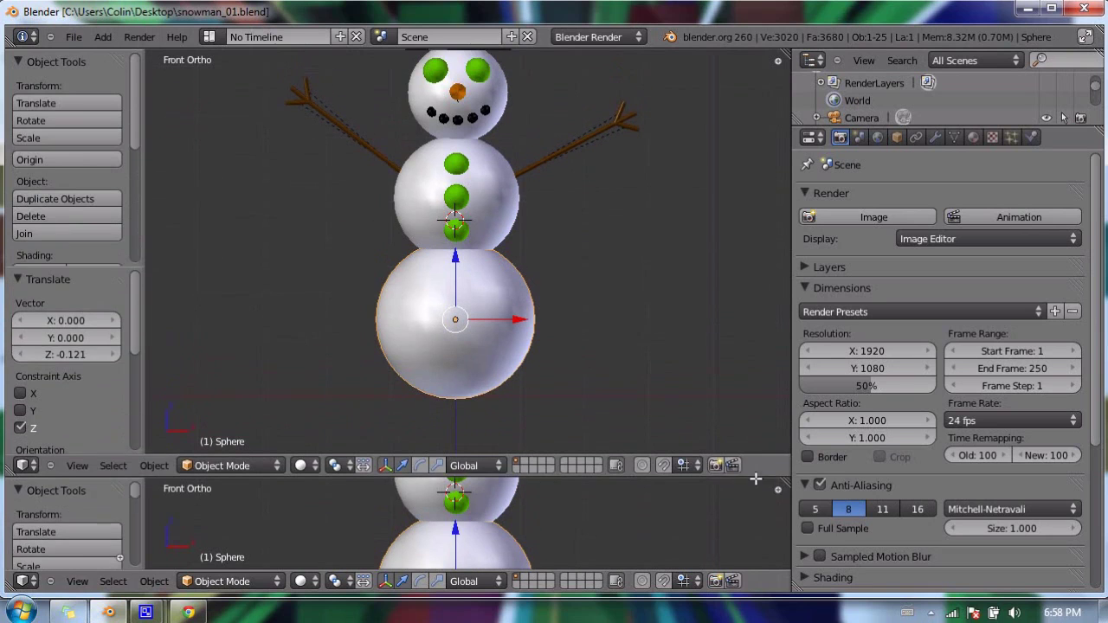
pyautogui.click(26, 580)
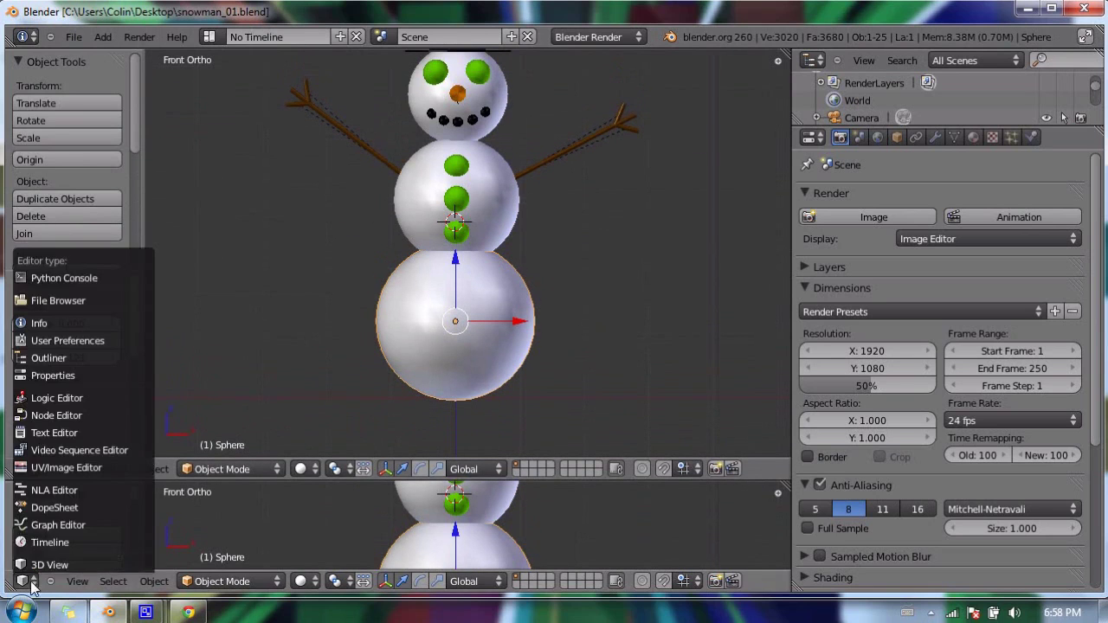
pyautogui.click(52, 541)
# Step: Try rotating the whole snowman by -90° around the global Z axis
pyautogui.scroll(-4, 317, 410)
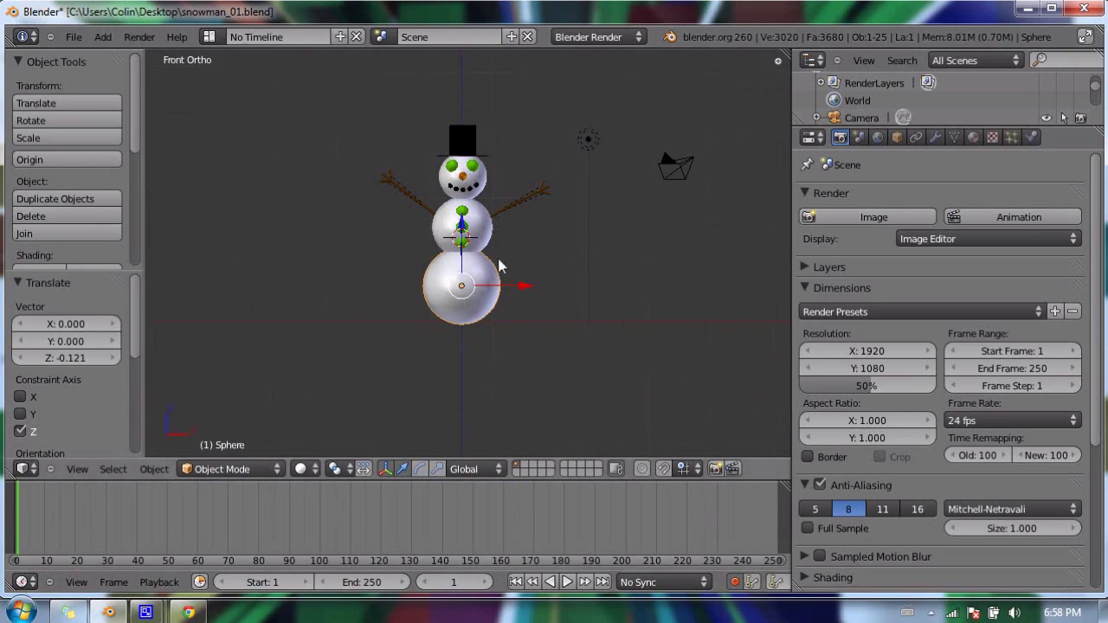
pyautogui.press('r')
pyautogui.press('z')
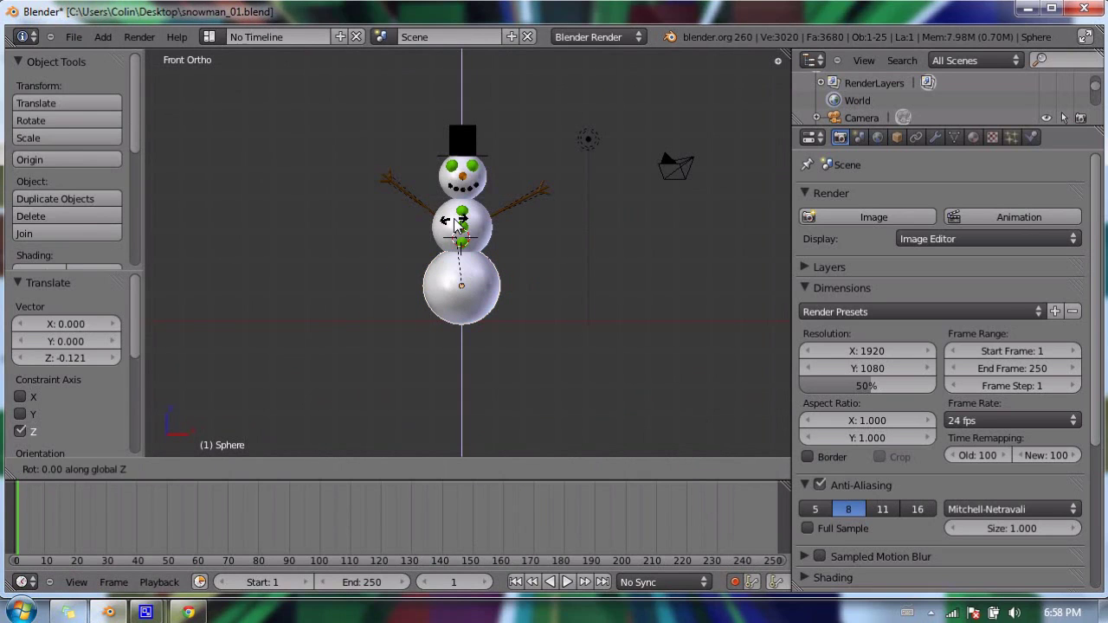
pyautogui.write('-90')
pyautogui.press('Return')
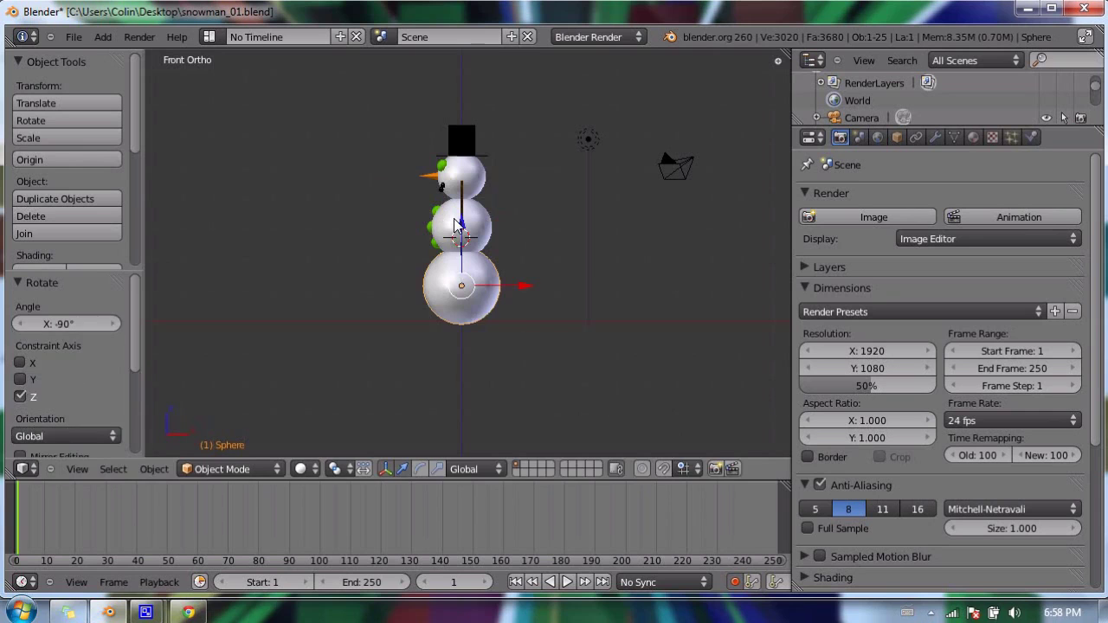
# Step: Rotate the snowman 90° around the global Z axis and move it -8.306 along X
pyautogui.write('rz90')
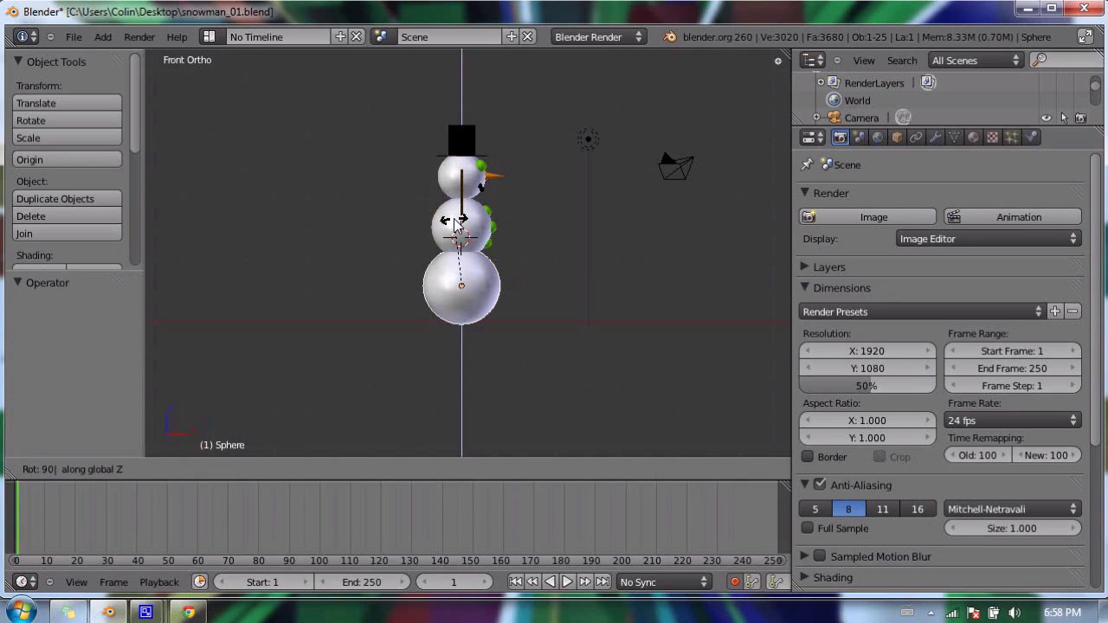
pyautogui.press('Return')
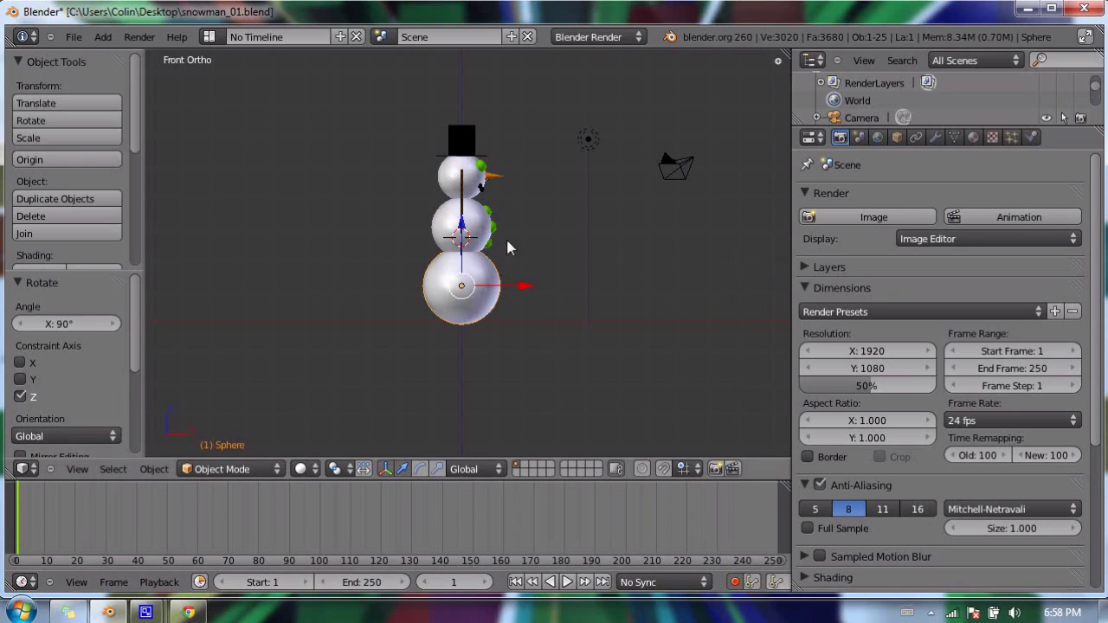
pyautogui.moveTo(526, 290); pyautogui.dragTo(263, 277)
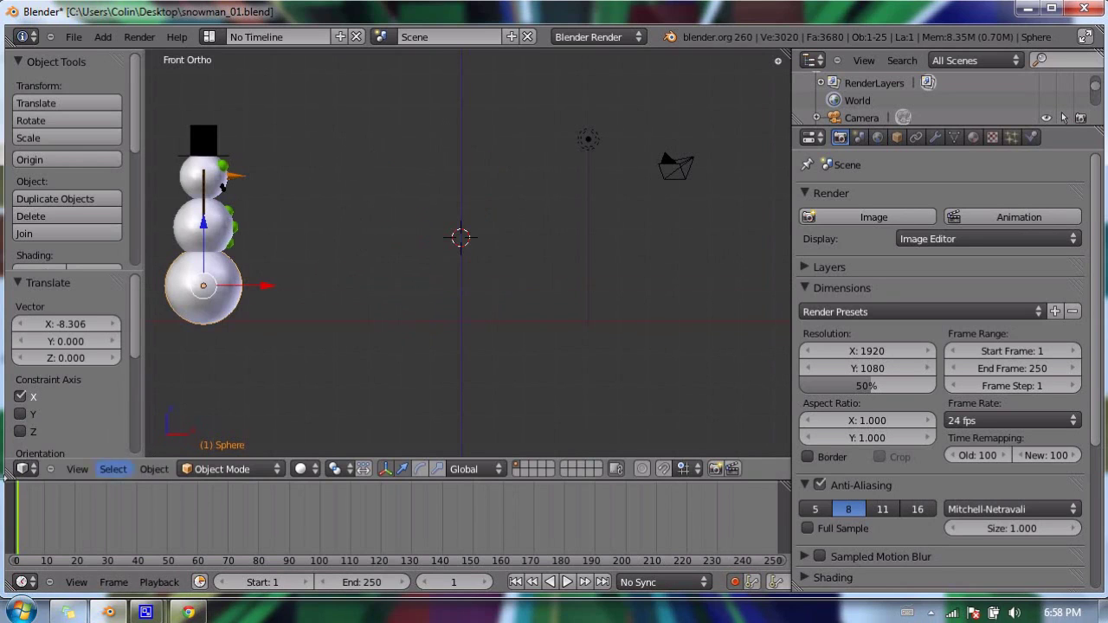
# Step: Keyframe the snowman's location at frame 1, and at frame 65 with the snowman moved 16.415 along X
pyautogui.moveTo(22, 495); pyautogui.dragTo(130, 521)
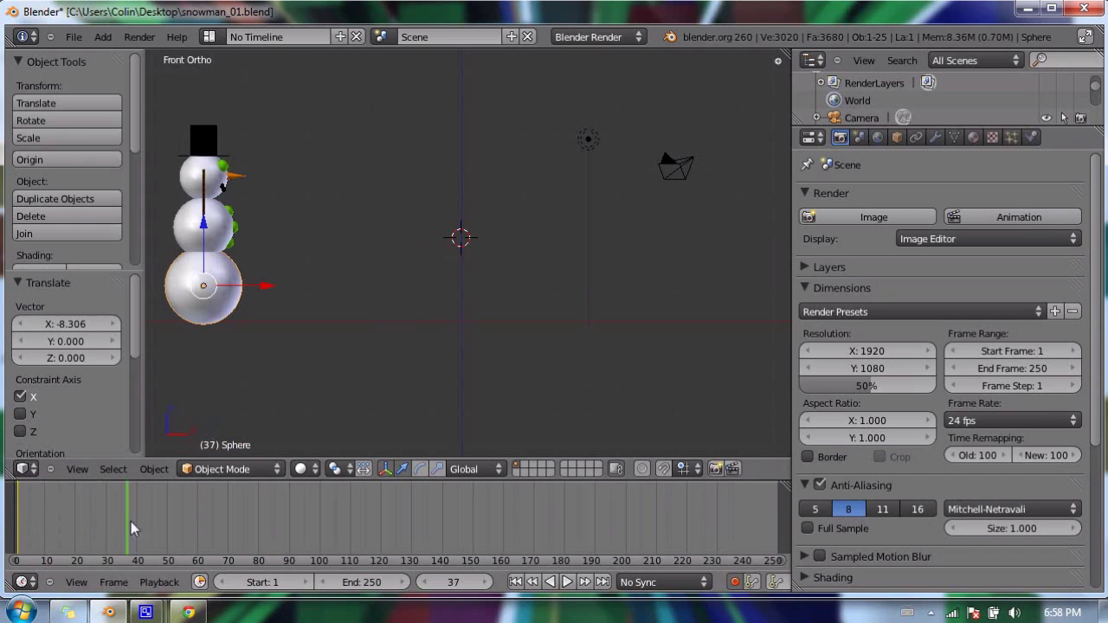
pyautogui.moveTo(262, 285); pyautogui.dragTo(773, 278)
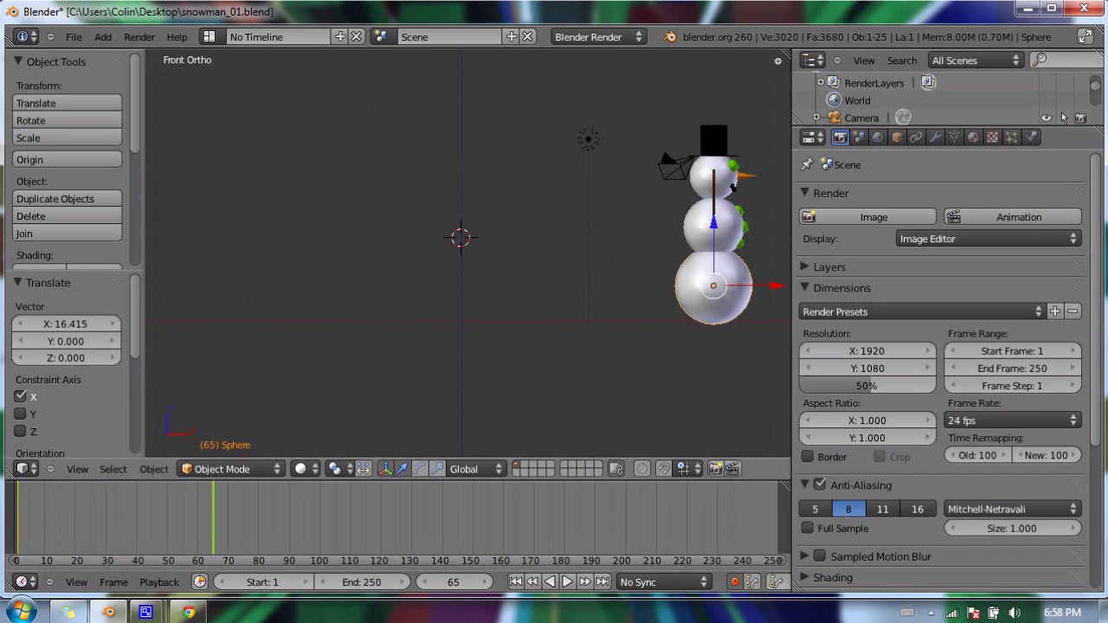
pyautogui.moveTo(203, 518); pyautogui.dragTo(120, 470)
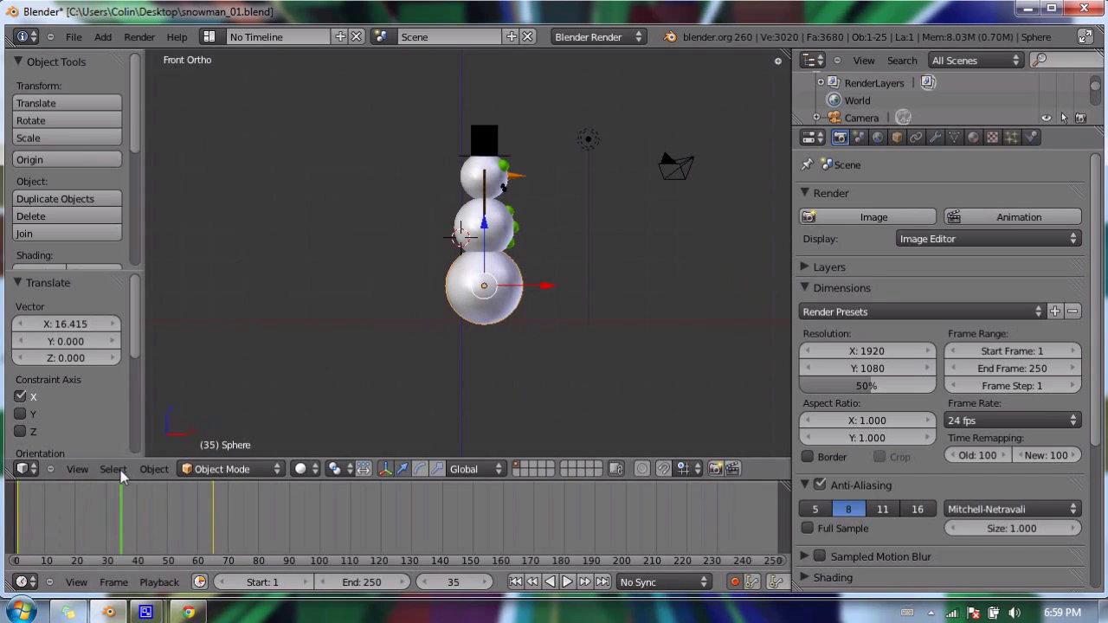
# Step: At frame 35, rotate the head sphere by -86.497° around Z to face the front and keyframe its rotation
pyautogui.rightClick(472, 175)
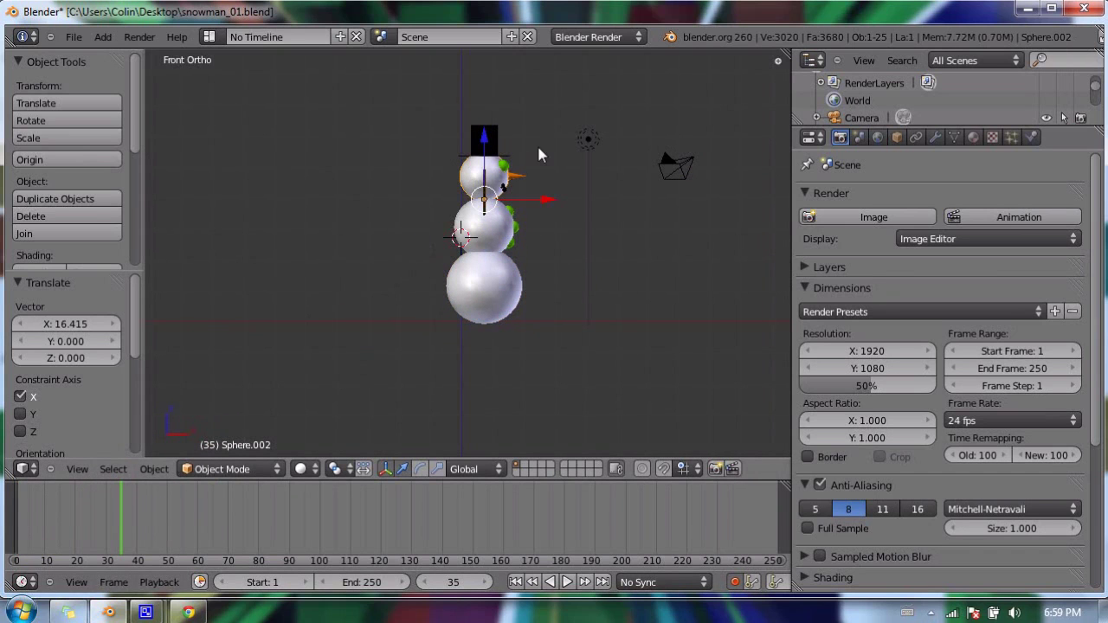
pyautogui.press('r')
pyautogui.press('z')
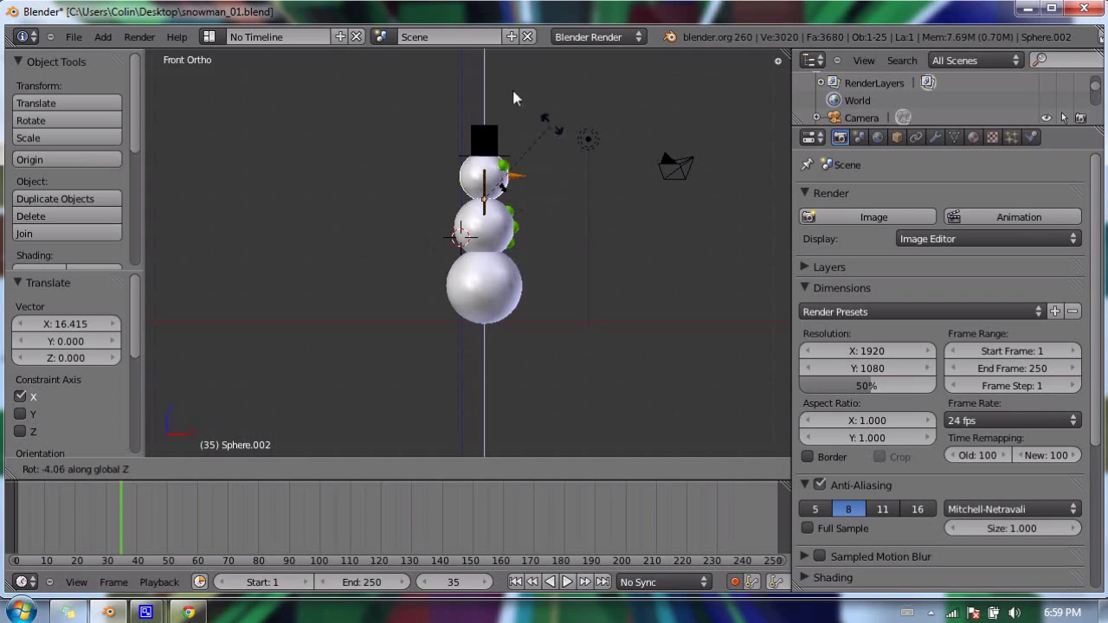
pyautogui.click(400, 103)
pyautogui.moveTo(113, 528); pyautogui.dragTo(161, 509)
# Step: At frame 0, rotate the head sphere 89.339° around Z to face the walking direction and keyframe its rotation
pyautogui.moveTo(74, 496); pyautogui.dragTo(10, 498)
pyautogui.press('r')
pyautogui.press('z')
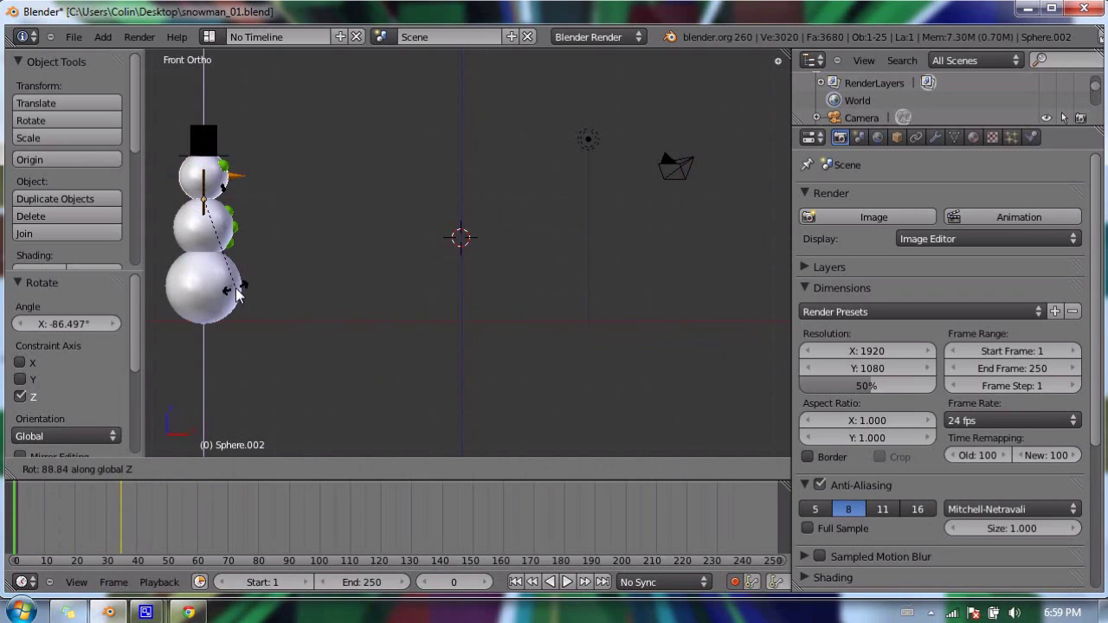
pyautogui.click(236, 287)
# Step: At frame 59, rotate the head sphere 89.942° around Z and keyframe its rotation
pyautogui.moveTo(32, 511); pyautogui.dragTo(194, 510)
pyautogui.press('r')
pyautogui.press('z')
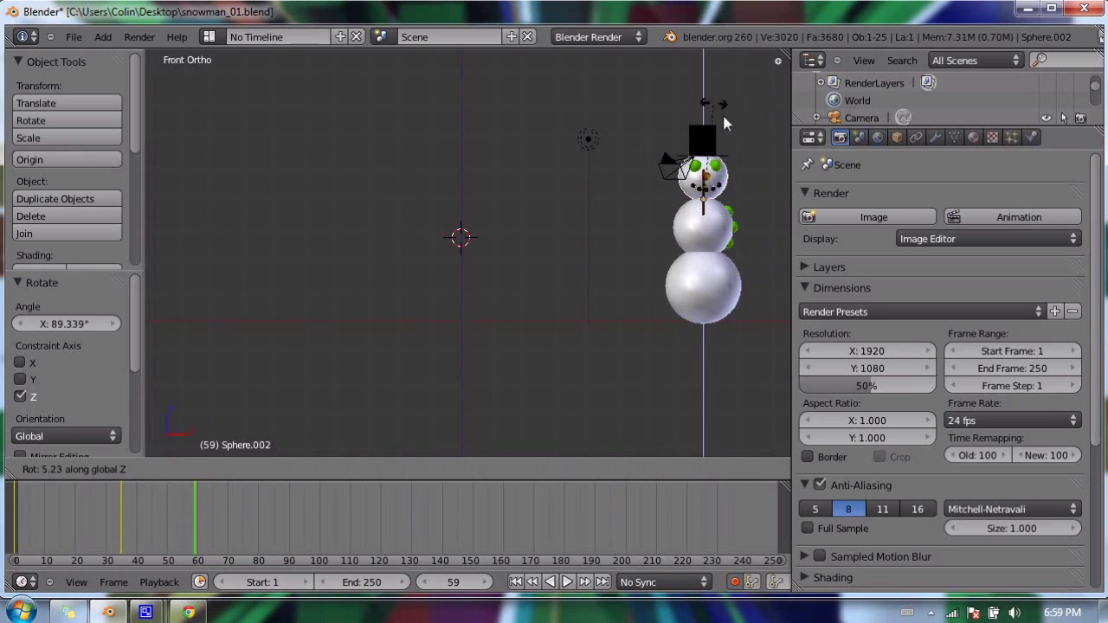
pyautogui.click(760, 208)
pyautogui.moveTo(206, 516); pyautogui.dragTo(131, 486)
# Step: At frame 33, raise the bottom sphere 2.796 along Z and keyframe its location as a jump
pyautogui.rightClick(459, 275)
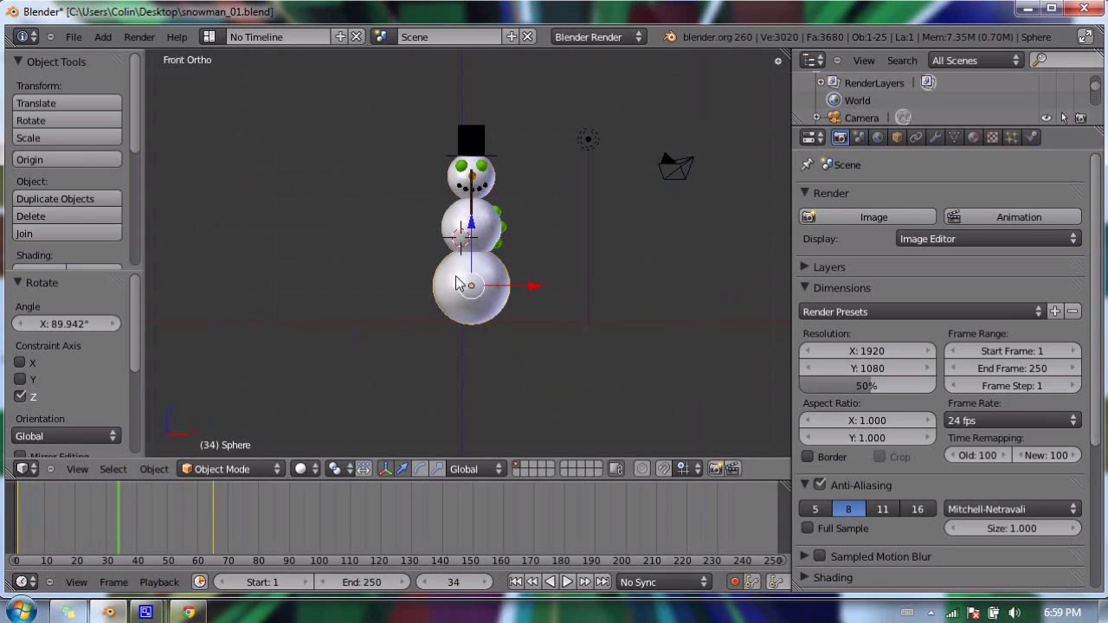
pyautogui.moveTo(137, 518); pyautogui.dragTo(115, 509)
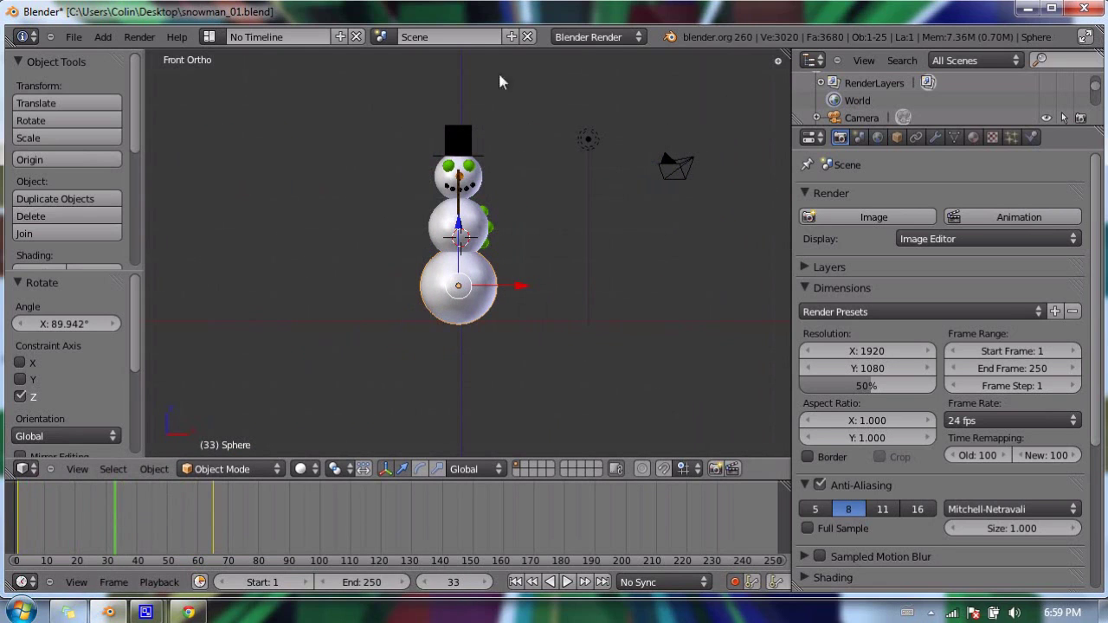
pyautogui.moveTo(459, 227); pyautogui.dragTo(459, 137)
pyautogui.scroll(-1, 468, 173)
pyautogui.keyDown('shift'); pyautogui.moveTo(481, 152); pyautogui.dragTo(481, 181, button='middle'); pyautogui.keyUp('shift')
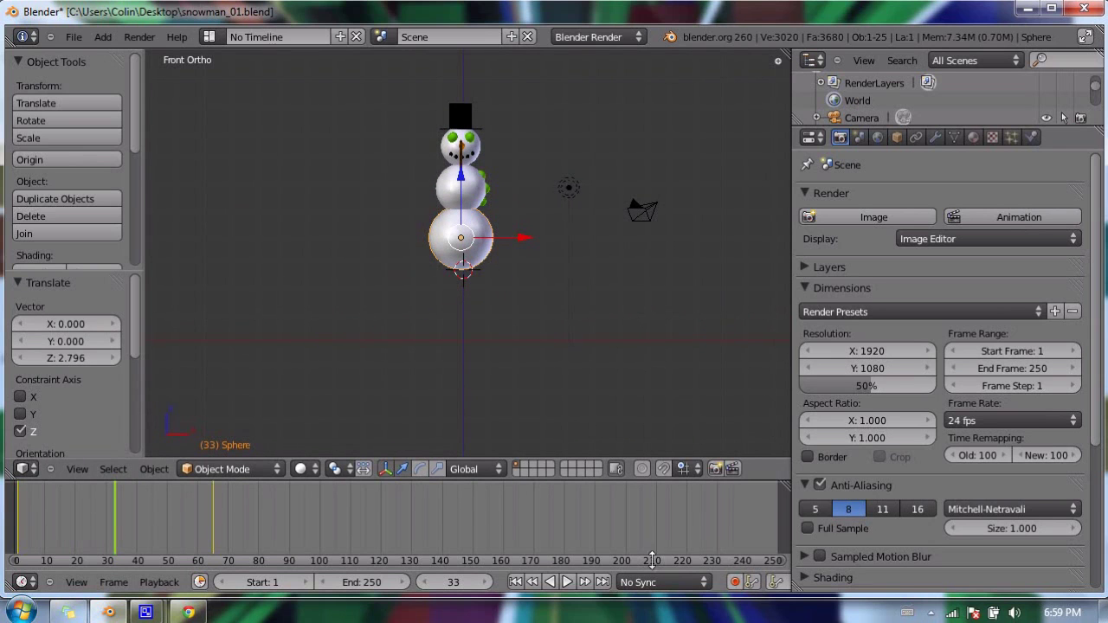
# Step: Play the animation from frame 0 to check the snowman's motion, and stop the playback
pyautogui.moveTo(121, 517); pyautogui.dragTo(2, 517)
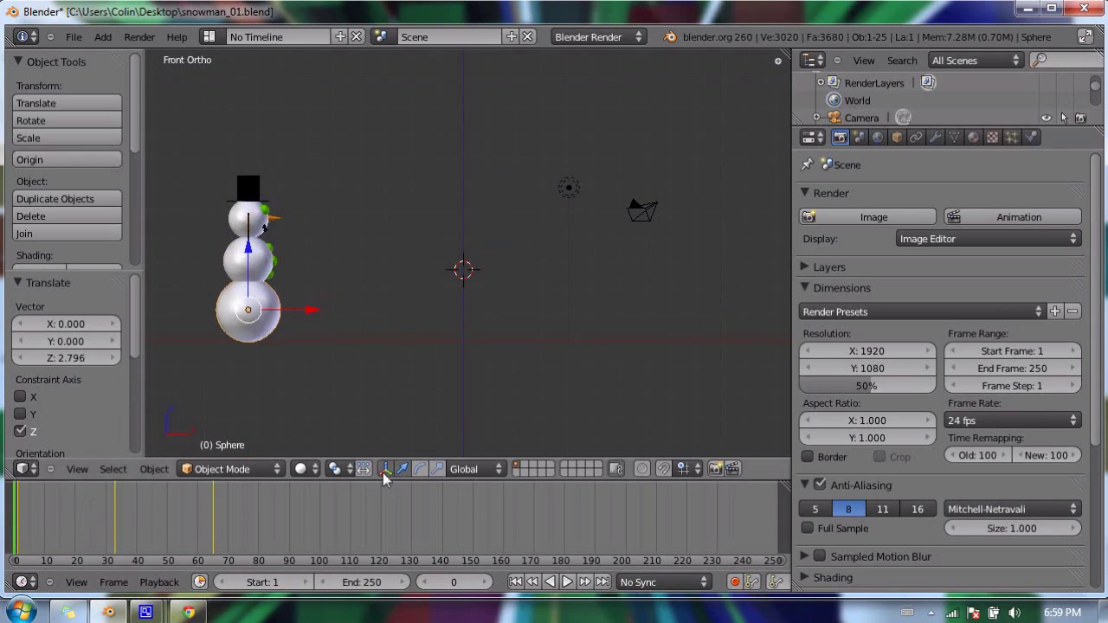
pyautogui.click(567, 583)
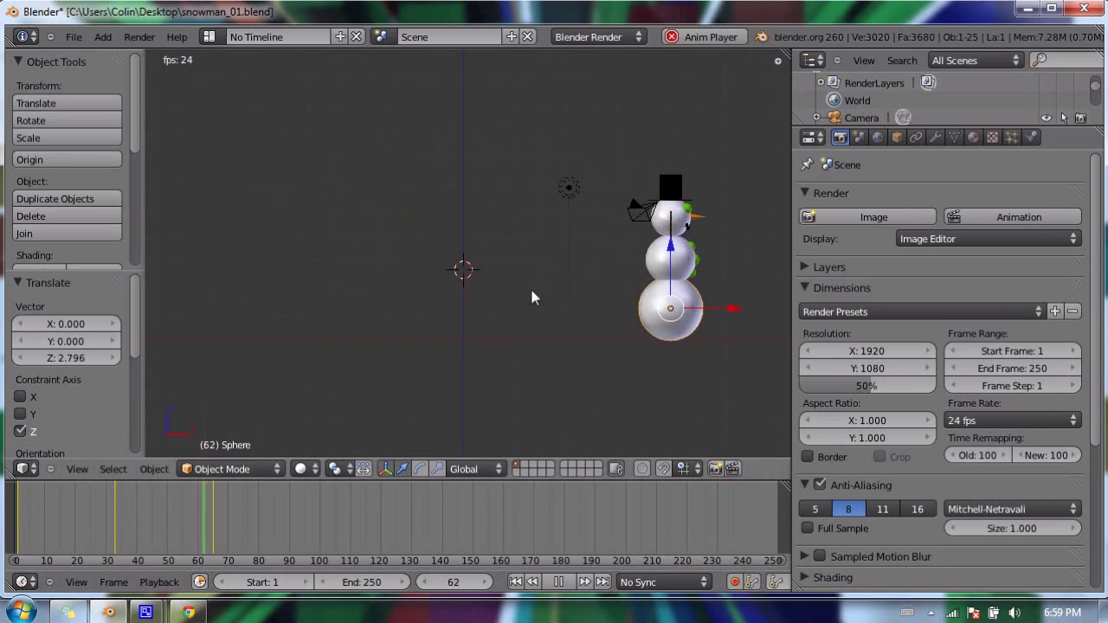
pyautogui.click(559, 583)
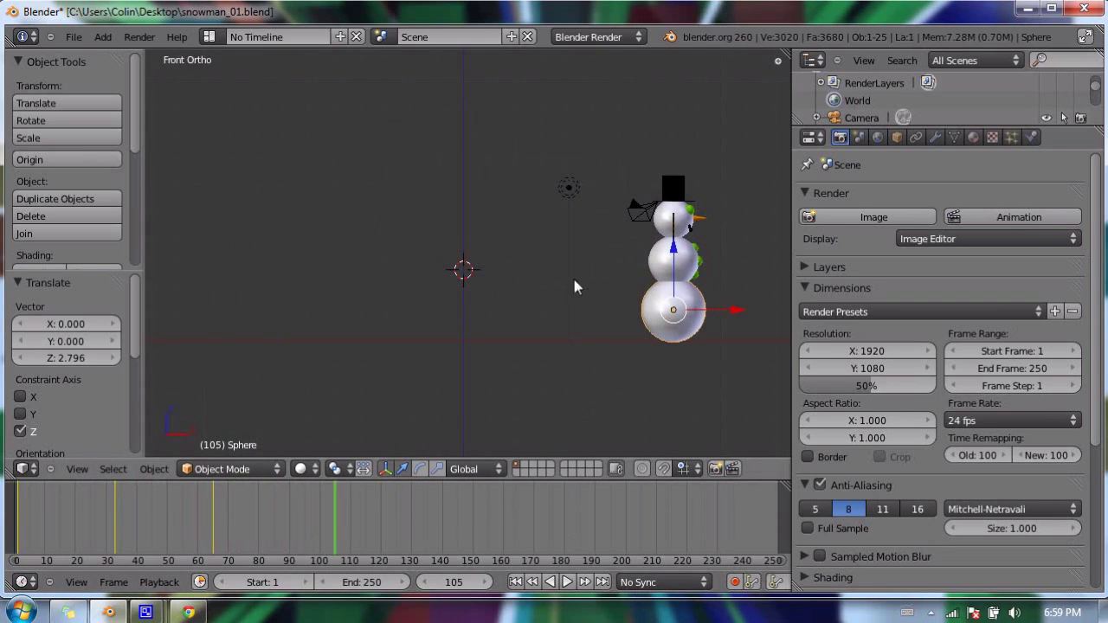